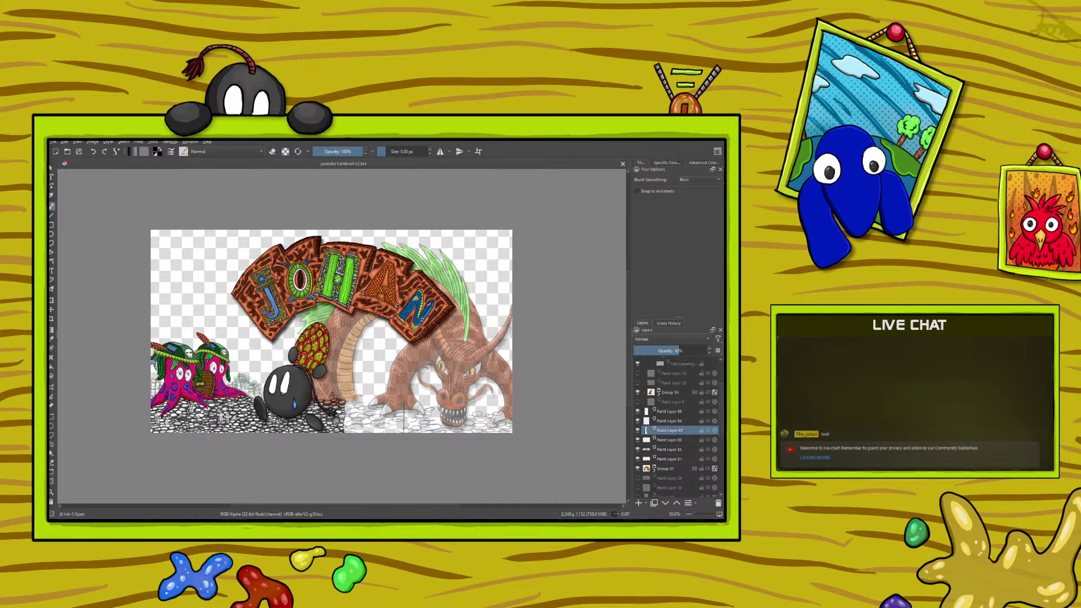
# Examine the layer stack and the unfinished coin floor around the dragon's foot and head.
pyautogui.scroll(-3, 652, 466)
pyautogui.scroll(-3, 686, 376)
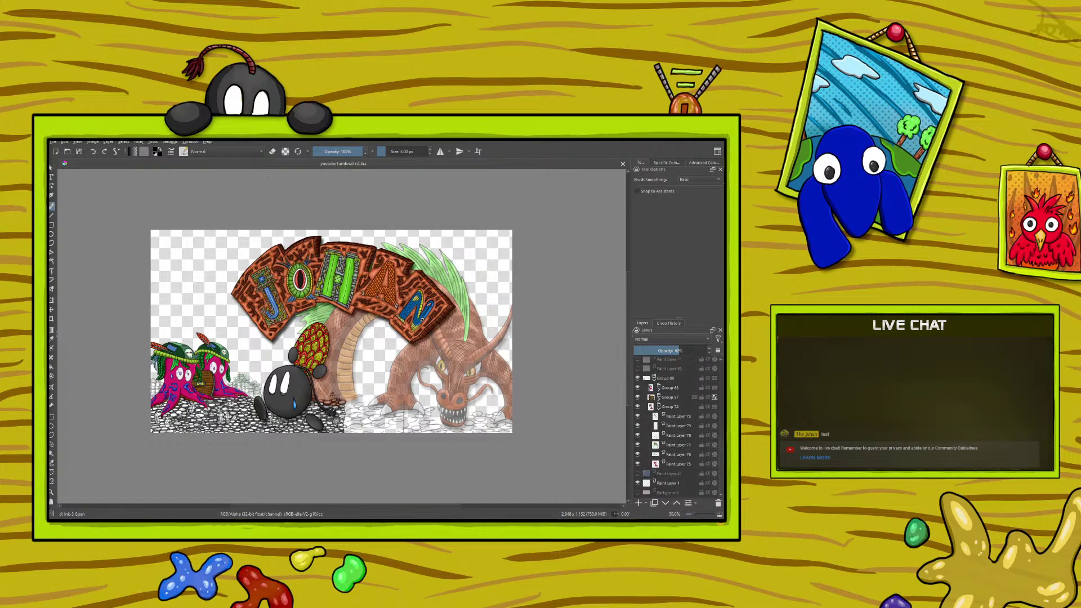
pyautogui.scroll(-3, 569, 421)
pyautogui.scroll(4, 583, 447)
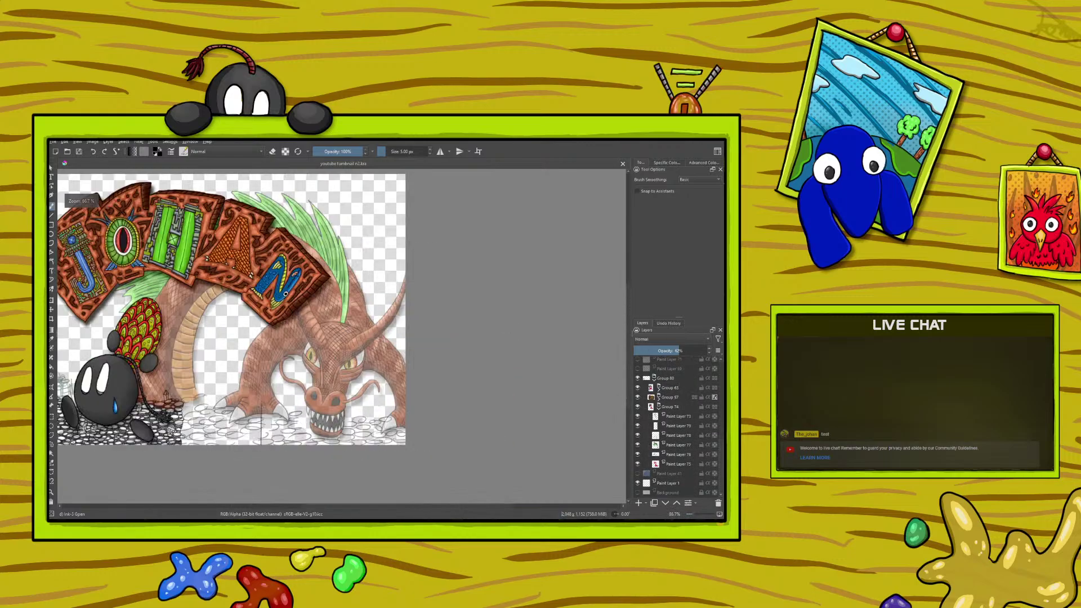
pyautogui.scroll(2, 284, 424)
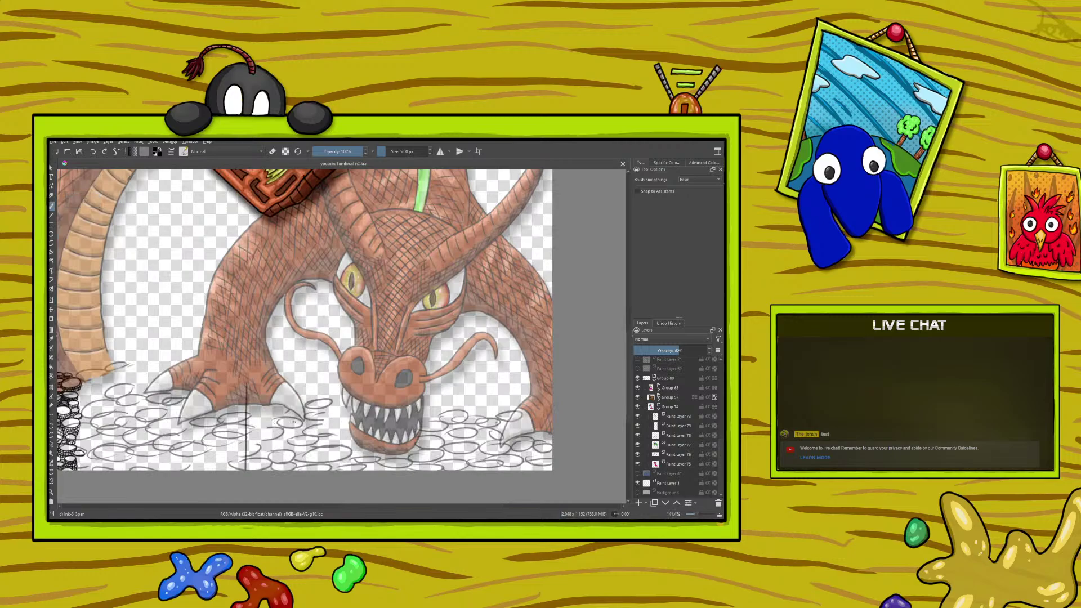
pyautogui.scroll(-5, 293, 421)
pyautogui.scroll(5, 292, 421)
pyautogui.scroll(-4, 425, 250)
pyautogui.scroll(3, 425, 251)
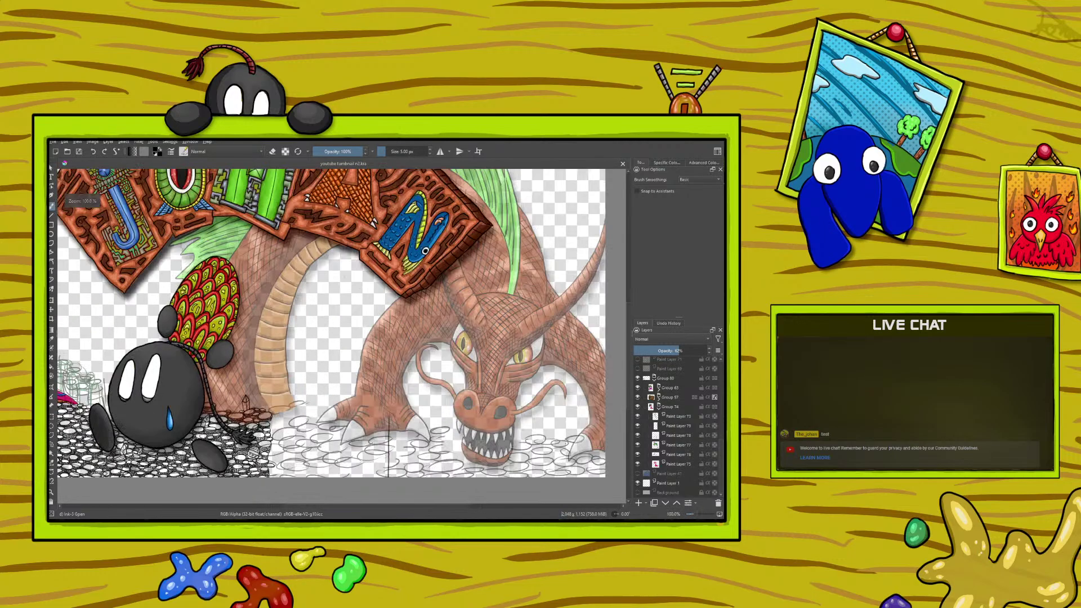
pyautogui.scroll(2, 277, 404)
pyautogui.scroll(1, 278, 404)
pyautogui.scroll(-1, 278, 404)
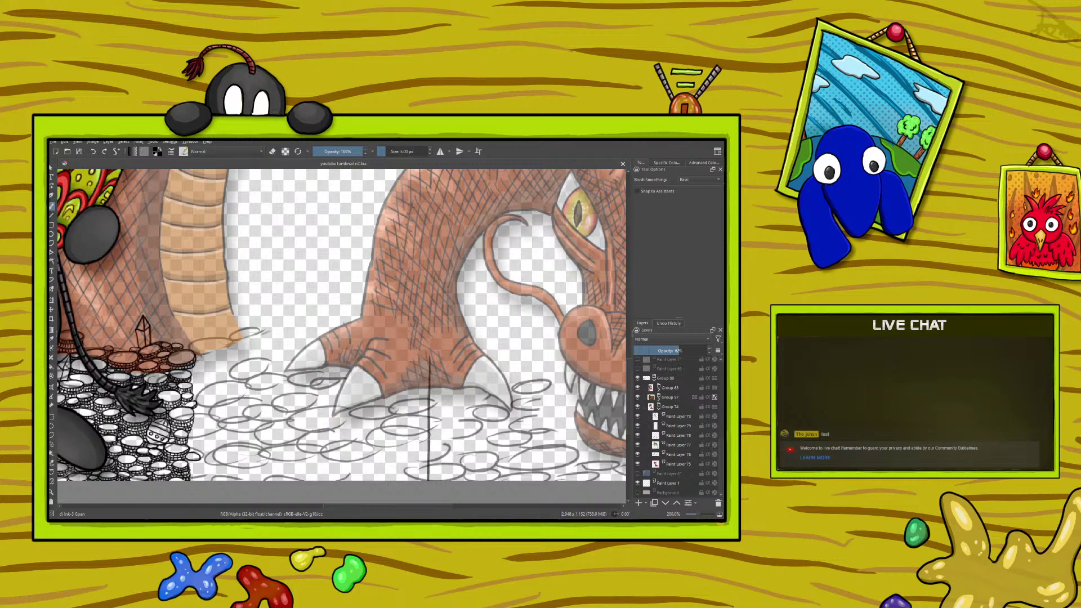
# Collapse Group 80, check which layers hold the line art by toggling their visibility, and select Paint Layer 84.
pyautogui.rightClick(194, 341)
pyautogui.rightClick(194, 341)
pyautogui.rightClick(203, 357)
pyautogui.moveTo(214, 293); pyautogui.dragTo(186, 417)
pyautogui.rightClick(186, 417)
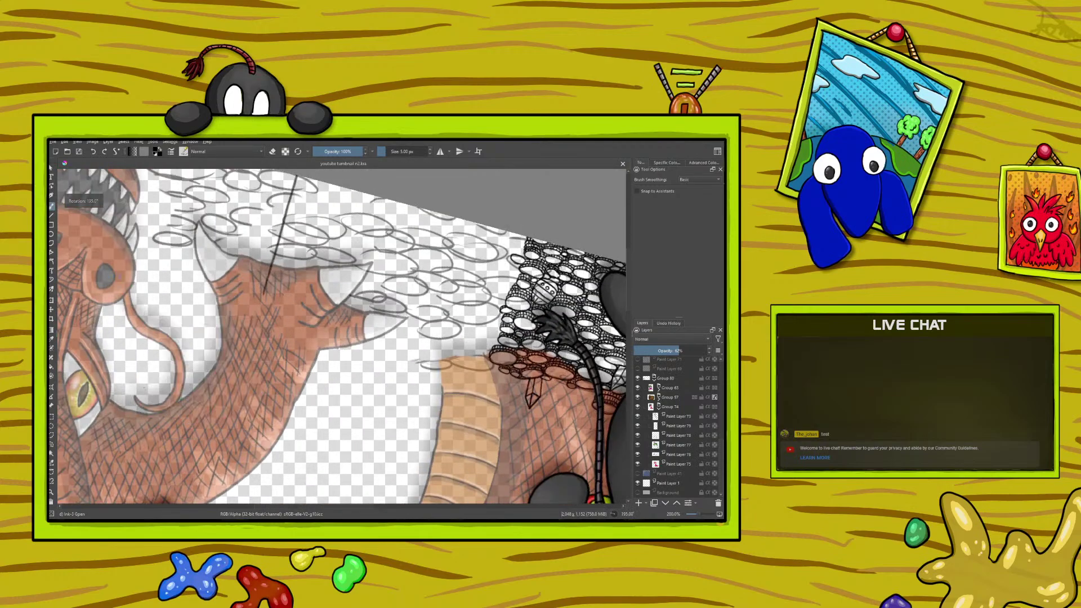
pyautogui.moveTo(281, 508); pyautogui.dragTo(322, 505)
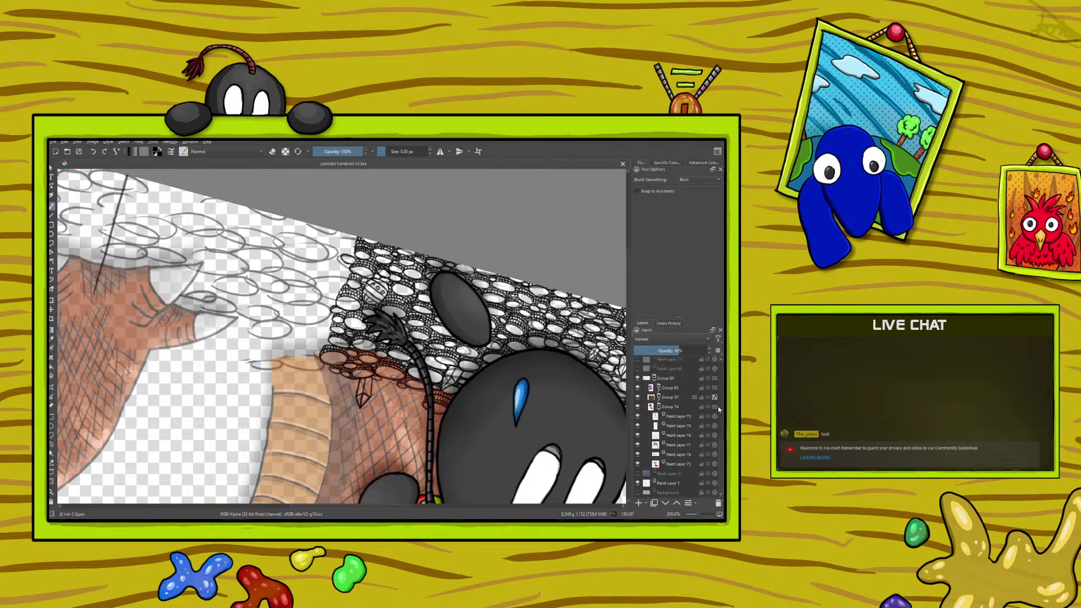
pyautogui.click(653, 379)
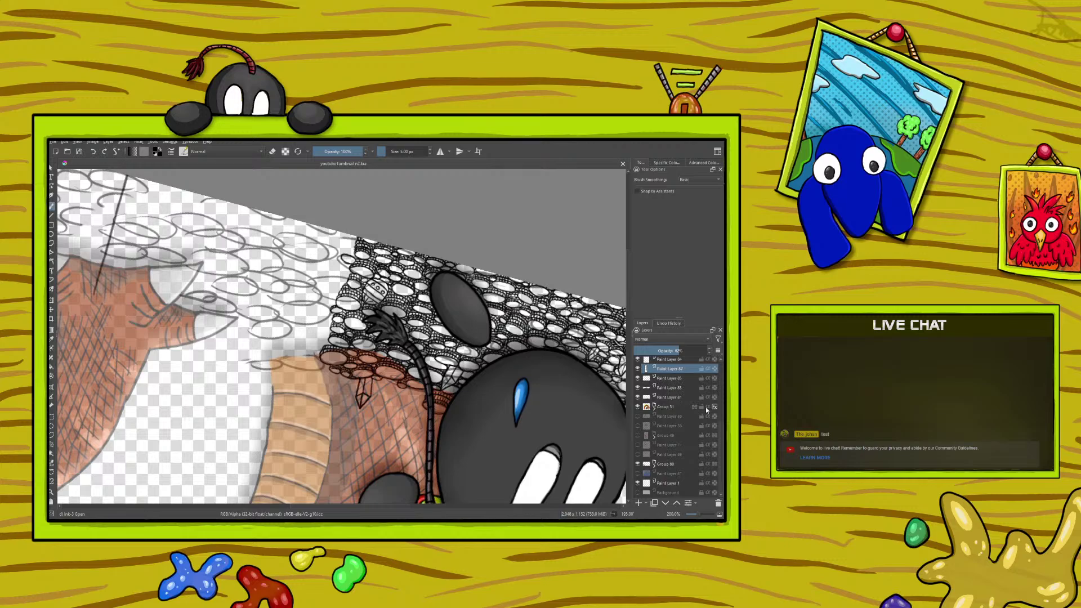
pyautogui.scroll(1, 722, 426)
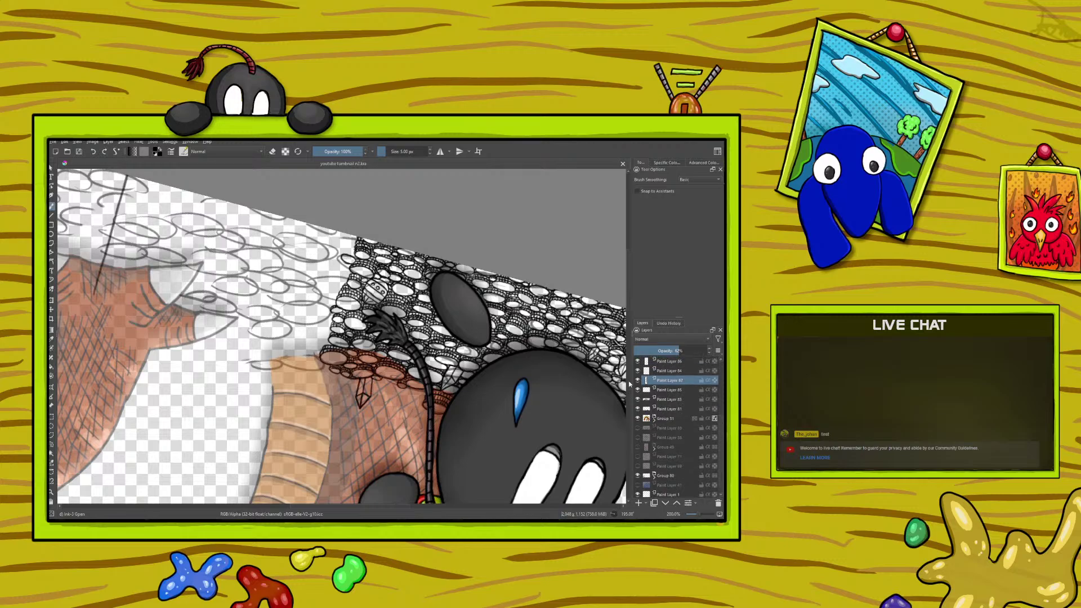
pyautogui.click(638, 381)
pyautogui.click(638, 381)
pyautogui.click(637, 398)
pyautogui.click(637, 399)
pyautogui.click(638, 371)
pyautogui.click(638, 371)
pyautogui.click(638, 371)
pyautogui.click(638, 372)
pyautogui.click(665, 371)
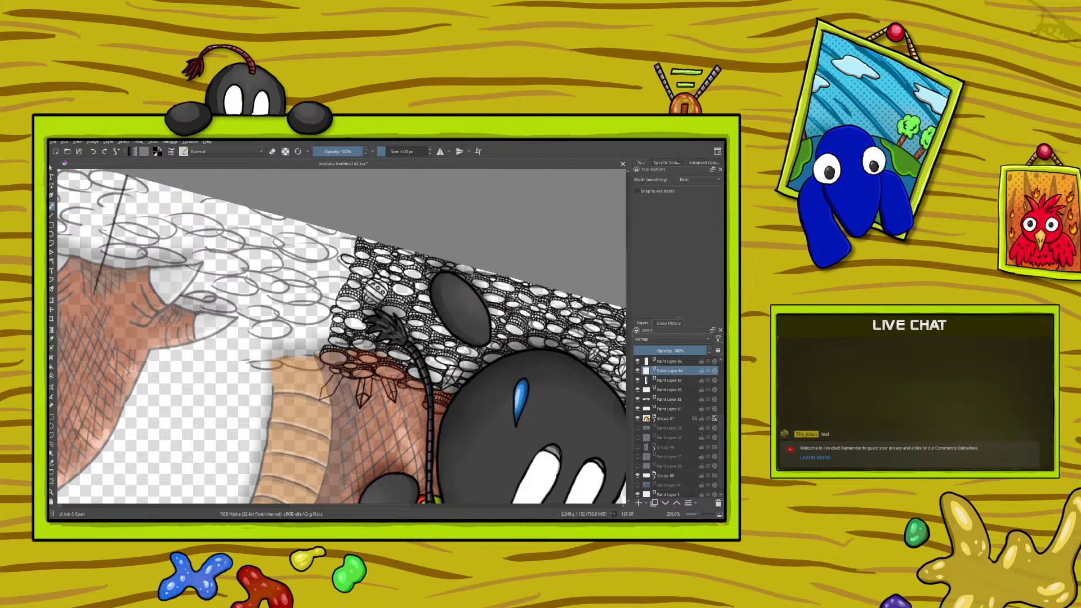
# Undo the last crystal strokes and redraw the crystal above the coins nearest the dragon's belly.
pyautogui.click(93, 151)
pyautogui.click(93, 151)
pyautogui.click(92, 152)
pyautogui.rightClick(229, 367)
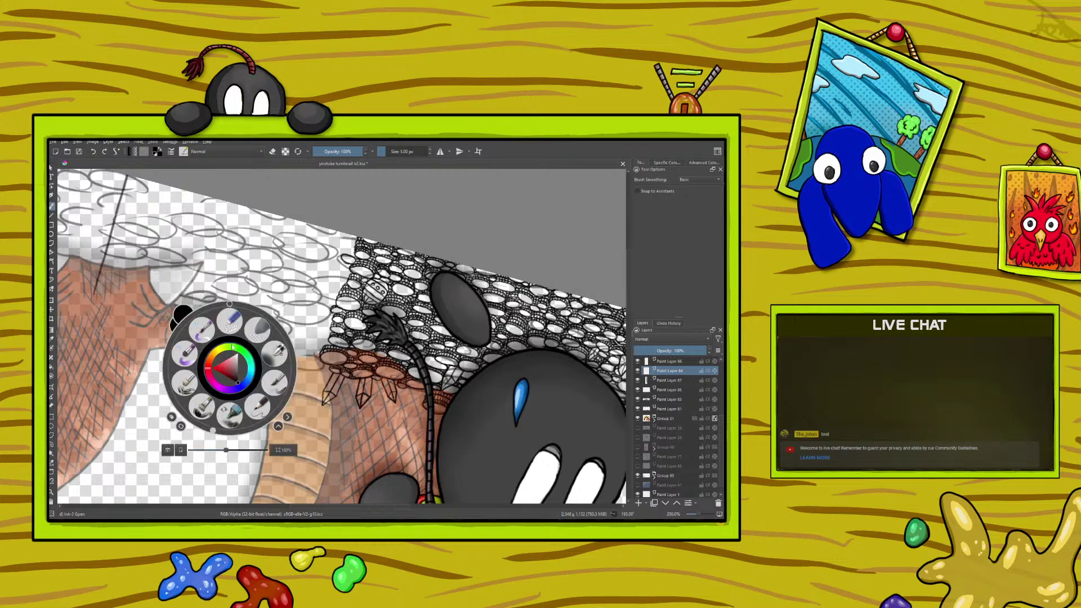
pyautogui.click(202, 420)
pyautogui.moveTo(201, 419); pyautogui.dragTo(377, 445)
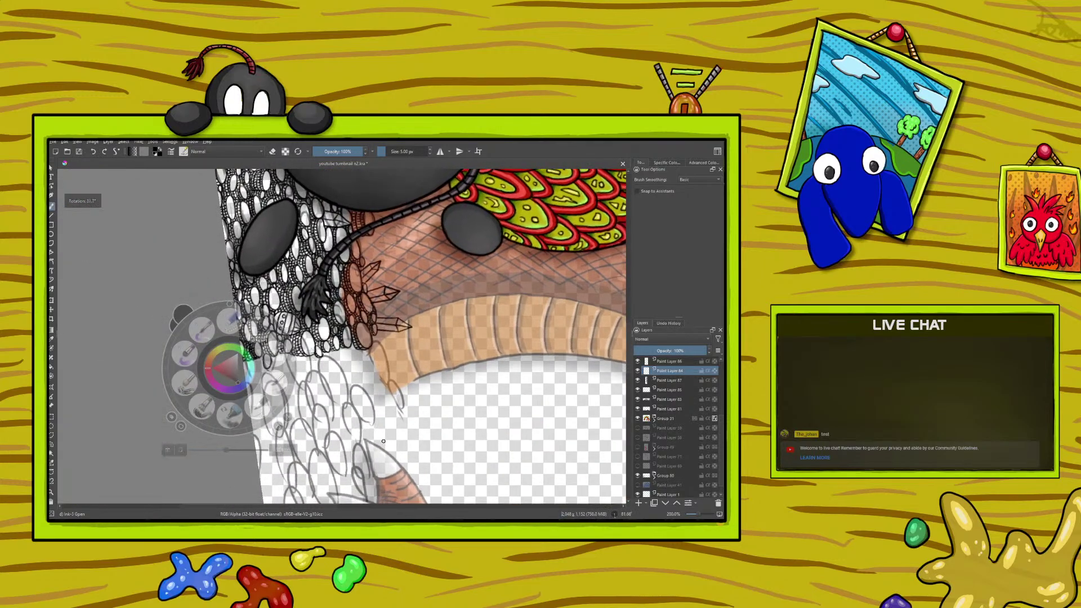
pyautogui.click(370, 280)
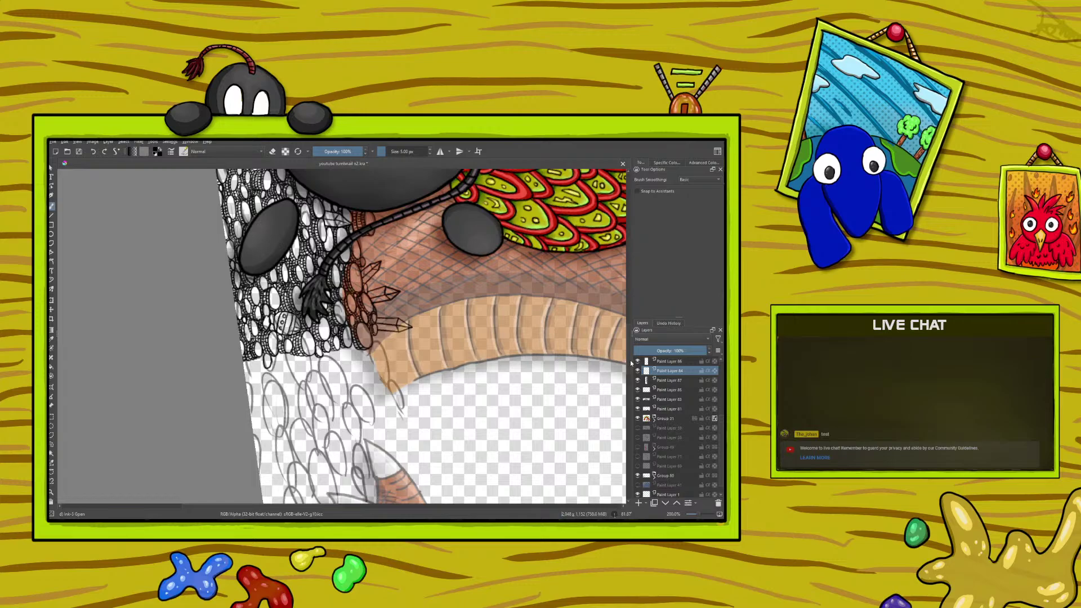
# Select the layer with the coin outlines and check its content by toggling its visibility.
pyautogui.scroll(-5, 630, 371)
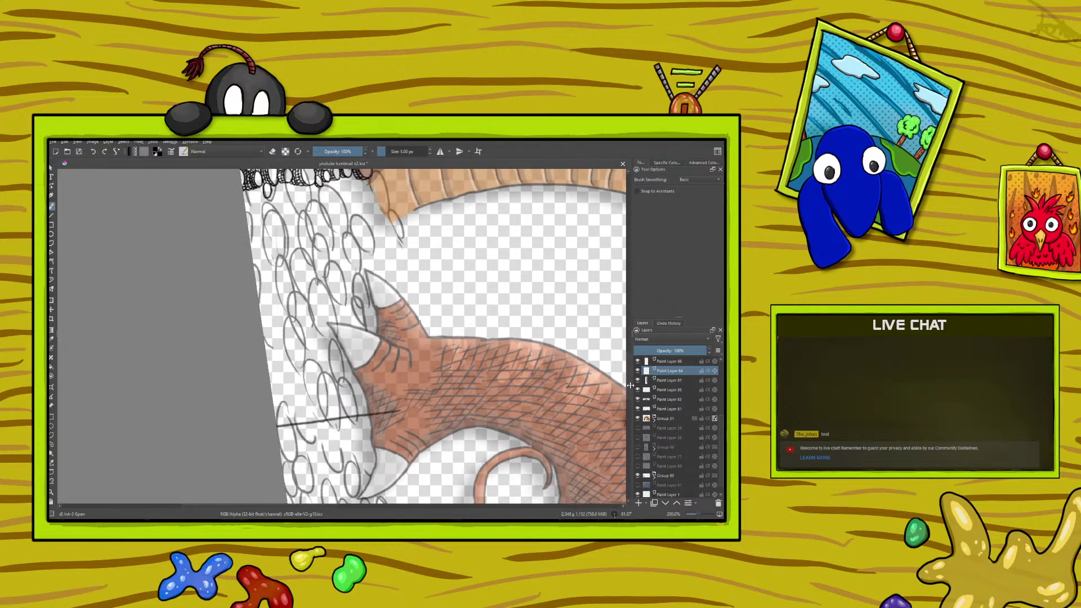
pyautogui.scroll(1, 630, 384)
pyautogui.moveTo(636, 382)
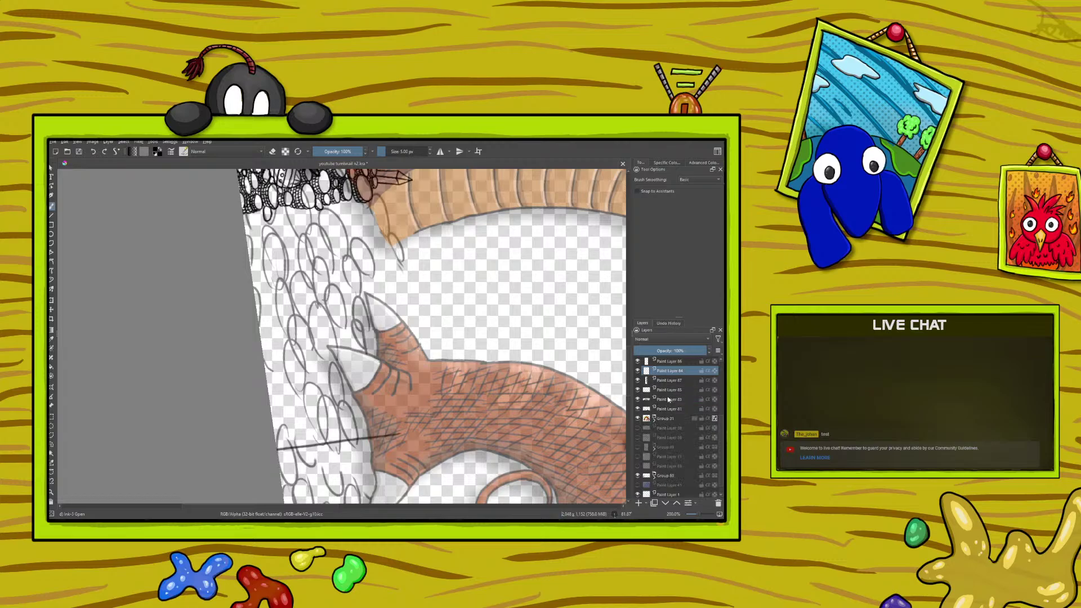
pyautogui.click(669, 400)
pyautogui.click(638, 399)
pyautogui.click(638, 399)
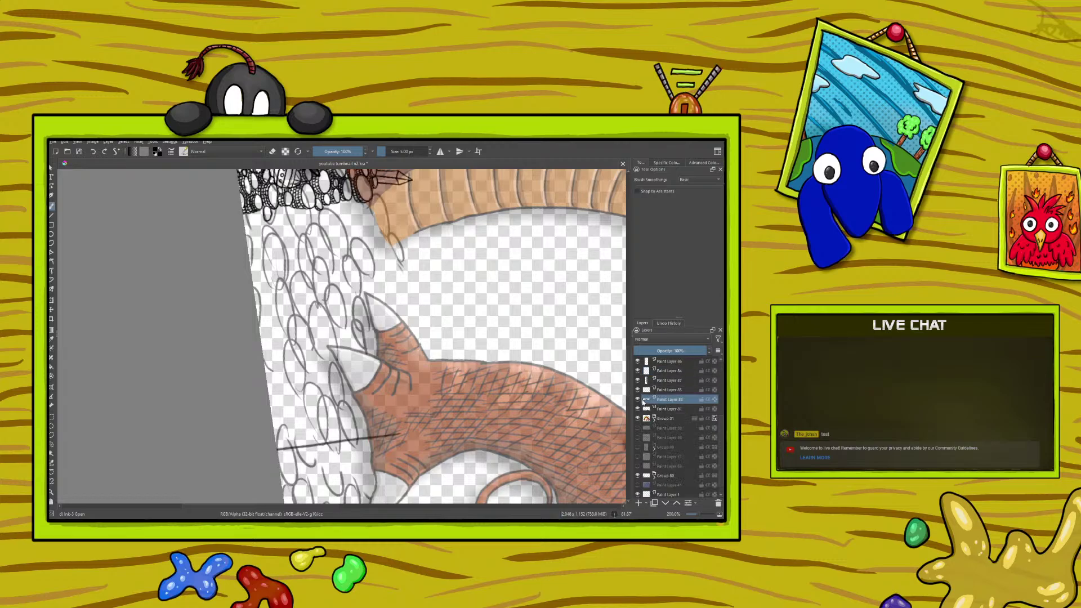
# Outline a cluster of small coins at the foot of the dragon's belly, undoing the misplaced strokes.
pyautogui.scroll(2, 629, 373)
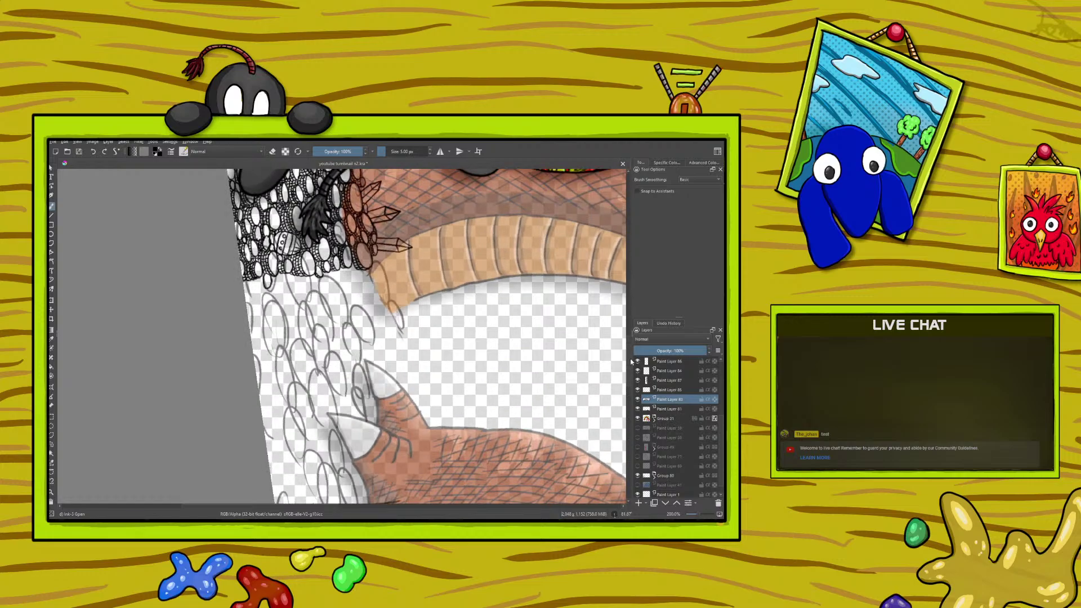
pyautogui.moveTo(293, 505); pyautogui.dragTo(304, 505)
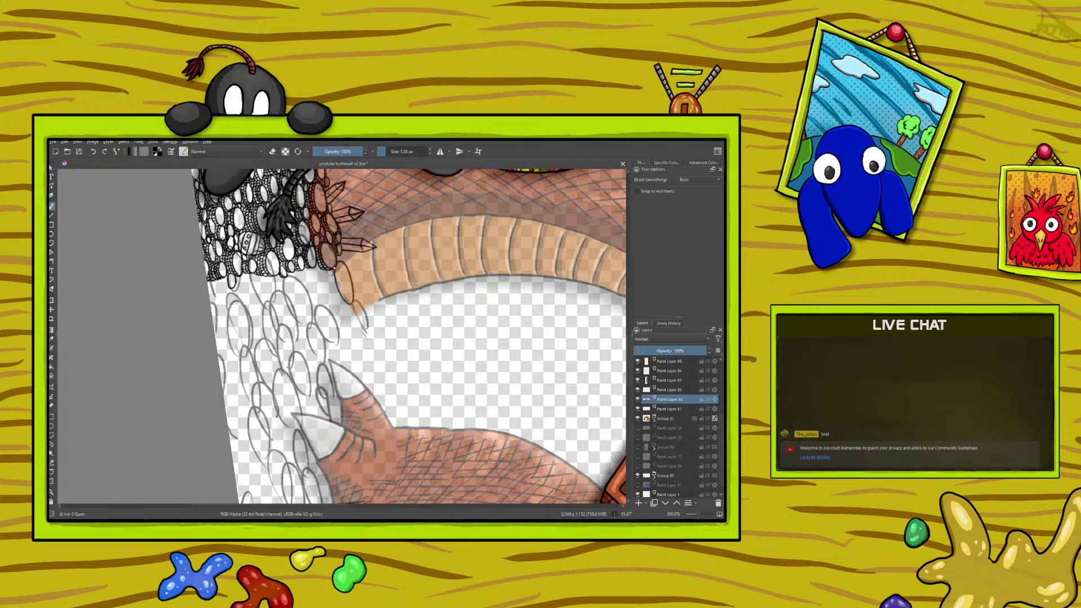
pyautogui.click(94, 152)
pyautogui.moveTo(336, 269); pyautogui.dragTo(346, 300)
pyautogui.moveTo(366, 325)
pyautogui.mouseDown()
pyautogui.moveTo(359, 303)
pyautogui.moveTo(366, 323)
pyautogui.mouseUp()
pyautogui.moveTo(375, 301); pyautogui.dragTo(372, 310)
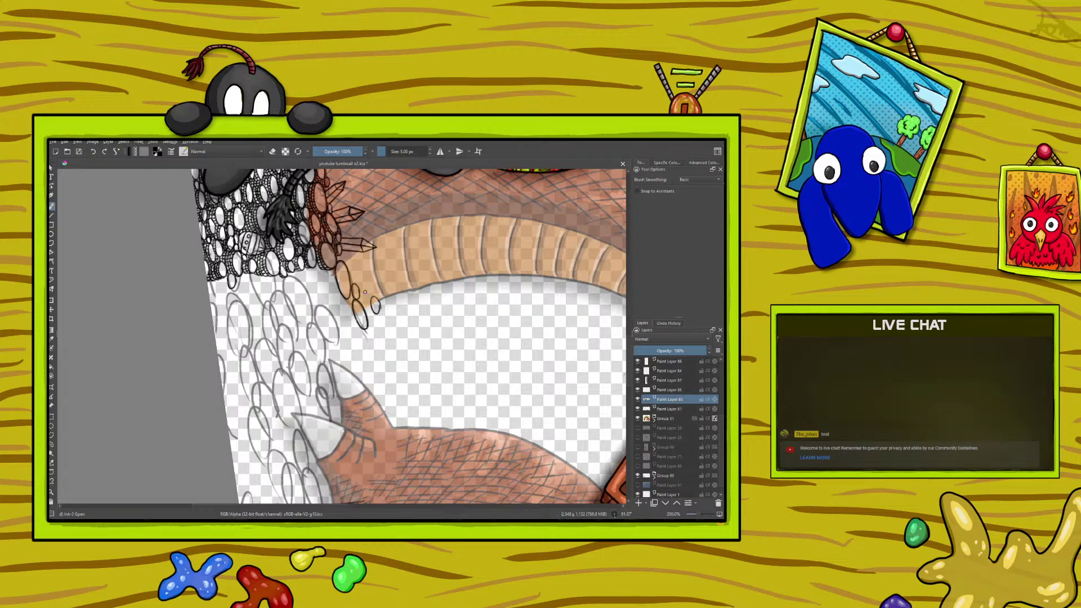
pyautogui.click(93, 151)
pyautogui.moveTo(373, 298); pyautogui.dragTo(380, 307)
pyautogui.moveTo(377, 319)
pyautogui.mouseDown()
pyautogui.moveTo(379, 336)
pyautogui.moveTo(373, 320)
pyautogui.mouseUp()
# Ink the flat coins at the outer end of the belly's coin cluster, undoing and redrawing one stroke.
pyautogui.rightClick(244, 389)
pyautogui.moveTo(307, 380); pyautogui.dragTo(244, 305)
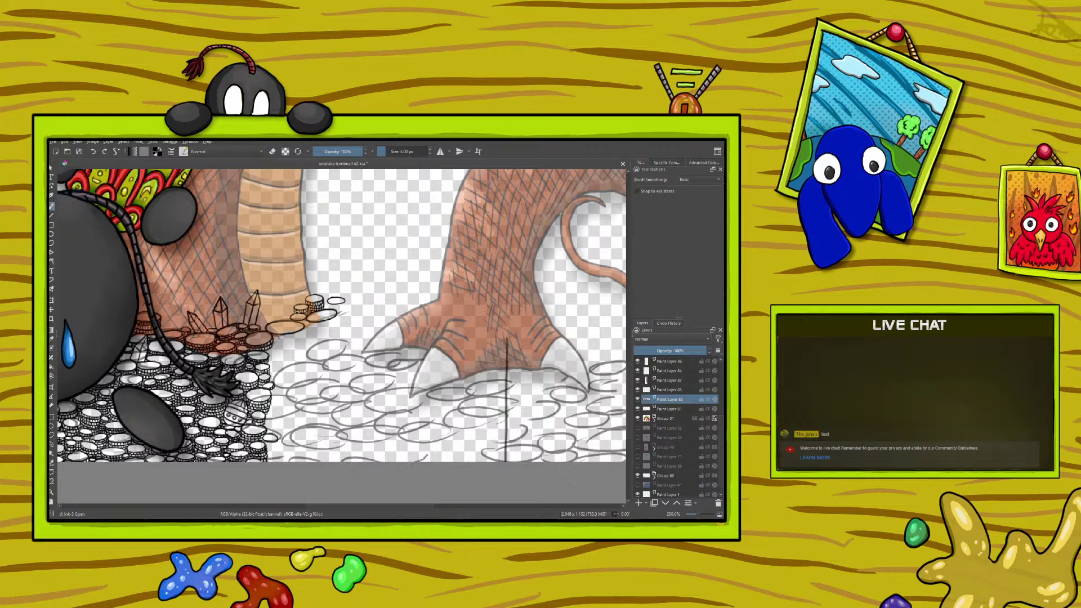
pyautogui.rightClick(241, 342)
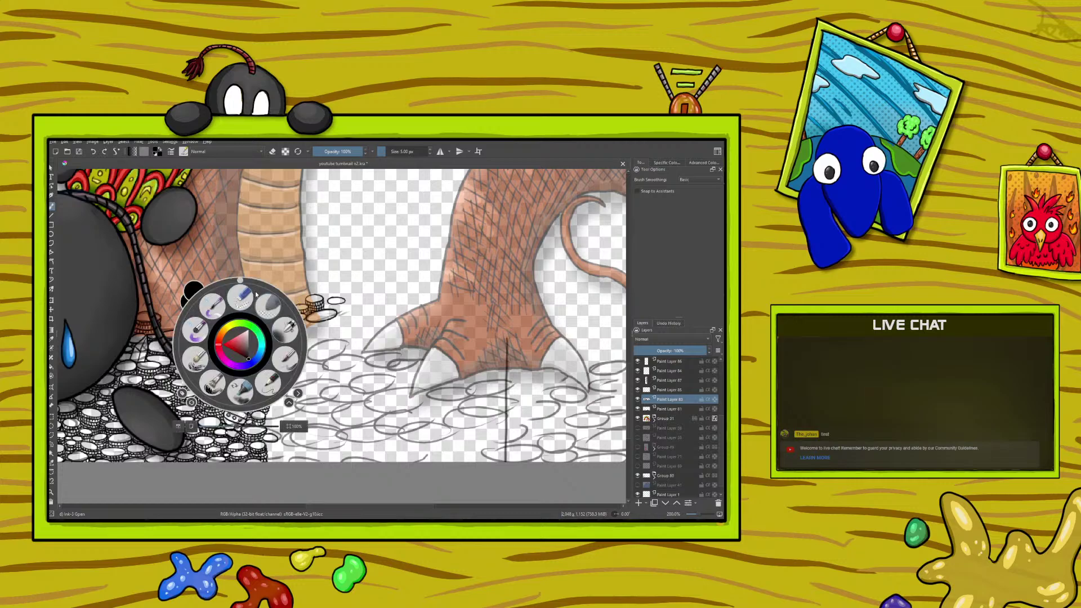
pyautogui.moveTo(280, 317); pyautogui.dragTo(219, 281)
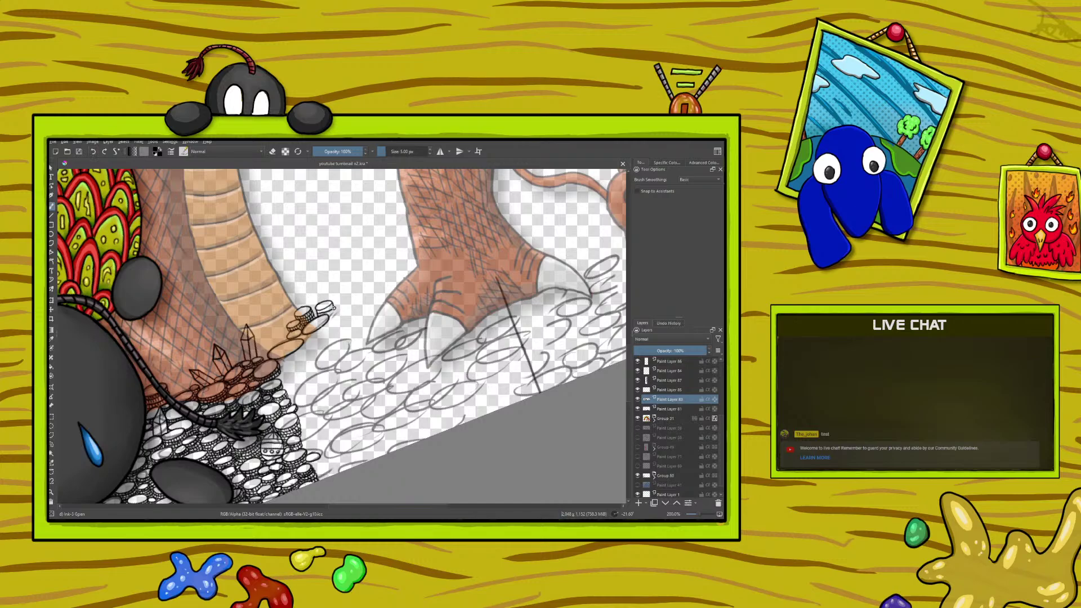
pyautogui.moveTo(327, 316); pyautogui.dragTo(319, 313)
pyautogui.hotkey('ctrl', 'z')
pyautogui.moveTo(330, 308); pyautogui.dragTo(332, 311)
# Draw the ridged edge of the long coin linking the new cluster to the finished coin pile.
pyautogui.rightClick(241, 361)
pyautogui.moveTo(282, 295); pyautogui.dragTo(273, 422)
pyautogui.click(191, 243)
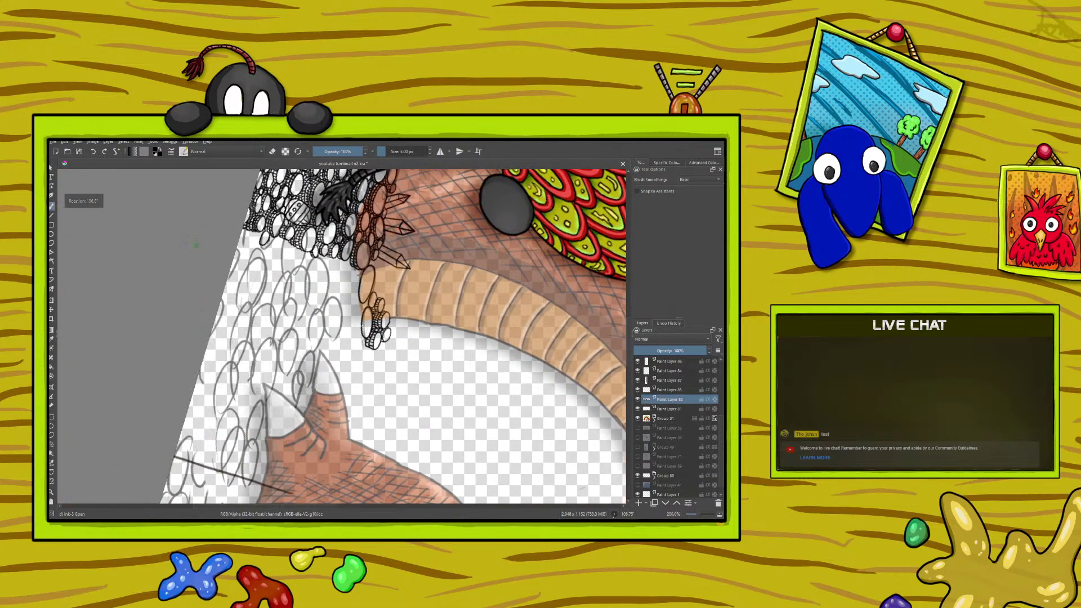
pyautogui.scroll(3, 394, 338)
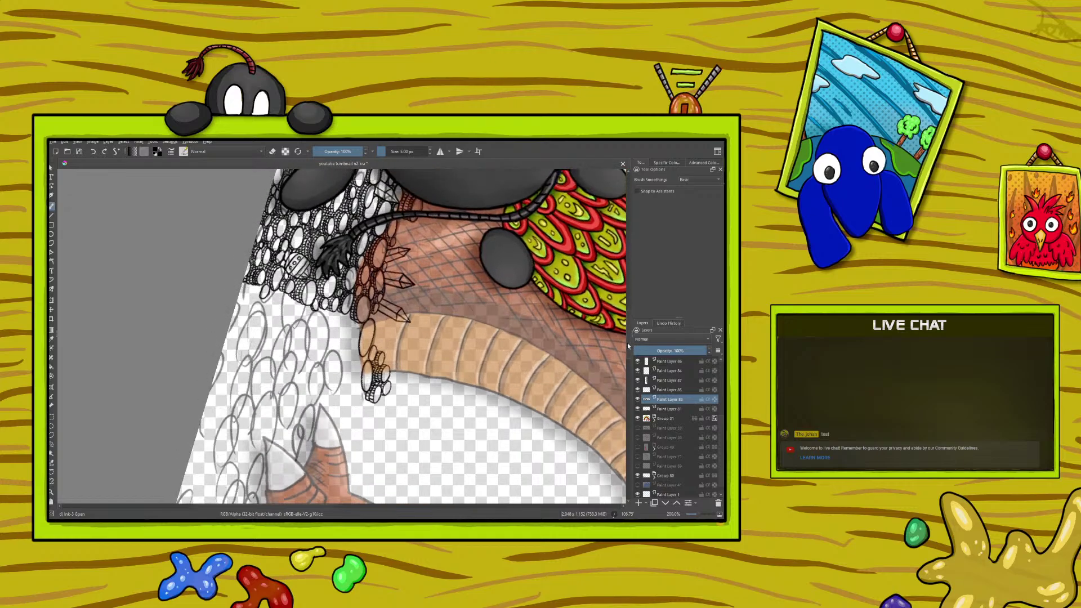
pyautogui.rightClick(265, 322)
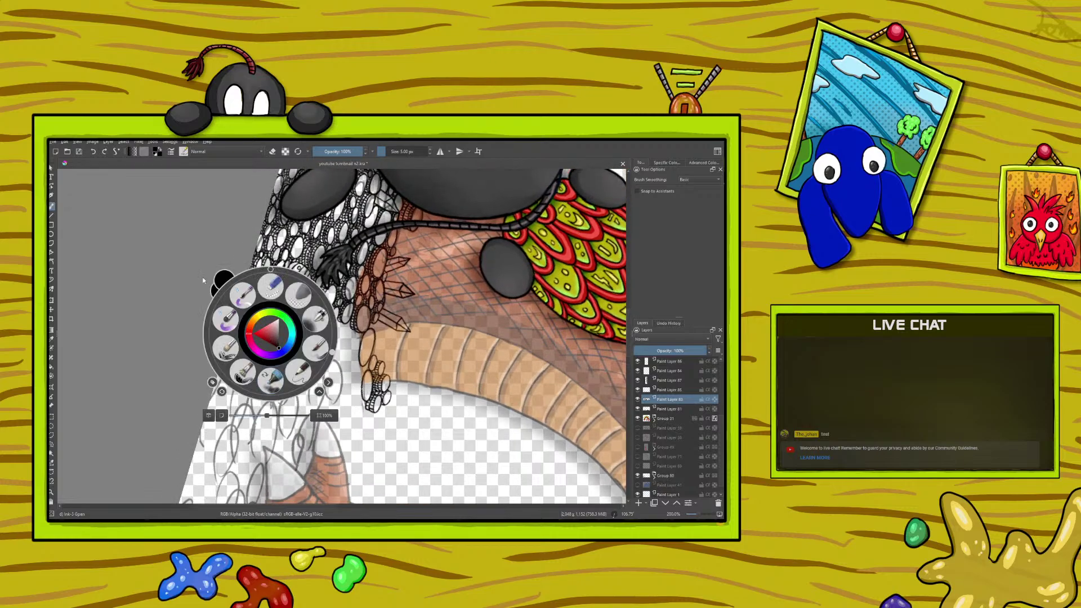
pyautogui.click(155, 251)
pyautogui.hscroll(3, 333, 494)
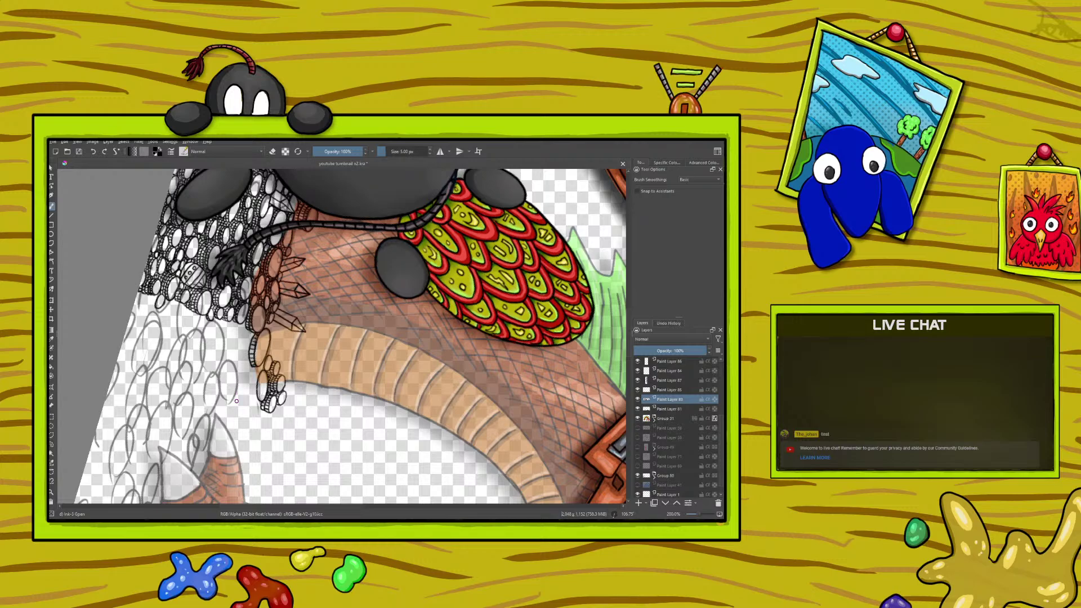
# Toggle eraser mode and touch up the coin lines at the outer end of the belly's cluster.
pyautogui.rightClick(208, 349)
pyautogui.moveTo(231, 303); pyautogui.dragTo(188, 276)
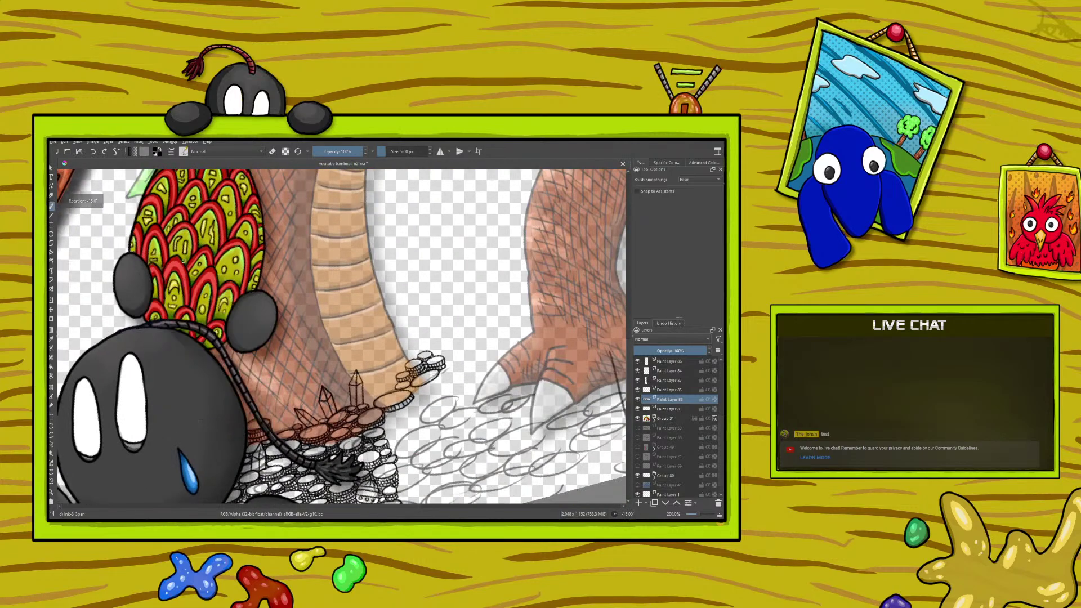
pyautogui.moveTo(437, 483); pyautogui.dragTo(335, 474)
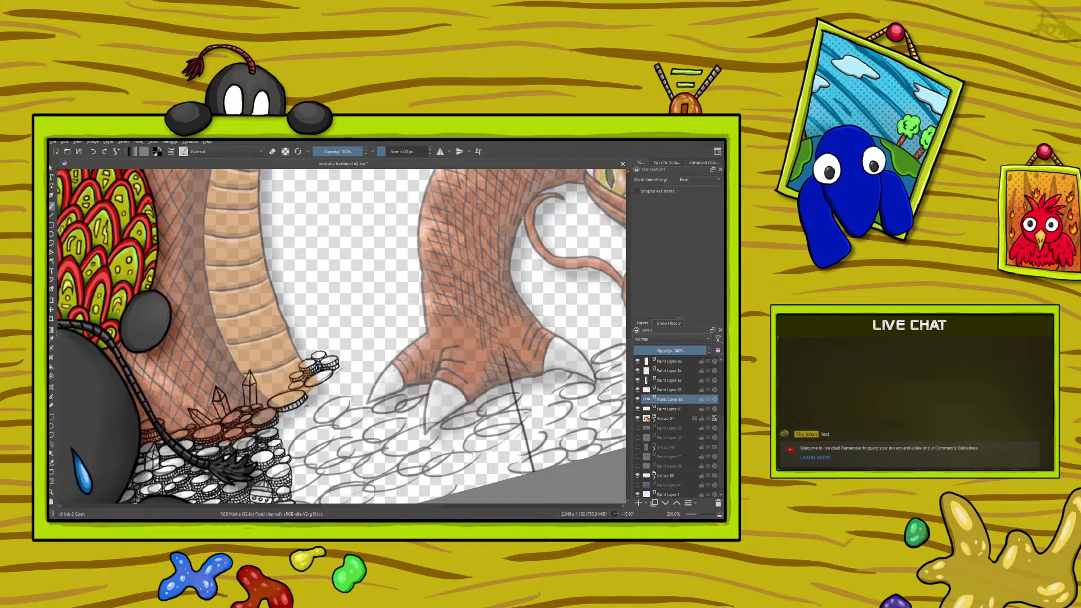
pyautogui.click(271, 152)
pyautogui.moveTo(334, 364); pyautogui.dragTo(340, 366)
# Outline small loose coins between the belly's coin cluster and the claw of the dragon's front foot.
pyautogui.rightClick(290, 404)
pyautogui.moveTo(276, 354); pyautogui.dragTo(240, 397)
pyautogui.click(407, 231)
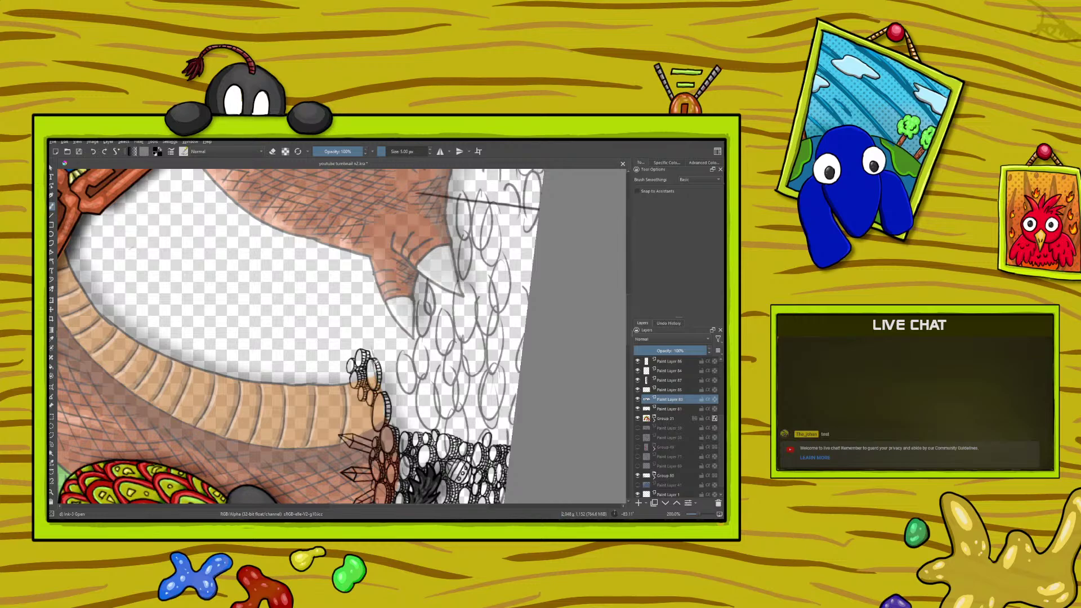
pyautogui.moveTo(375, 368); pyautogui.dragTo(377, 379)
pyautogui.hscroll(3, 335, 507)
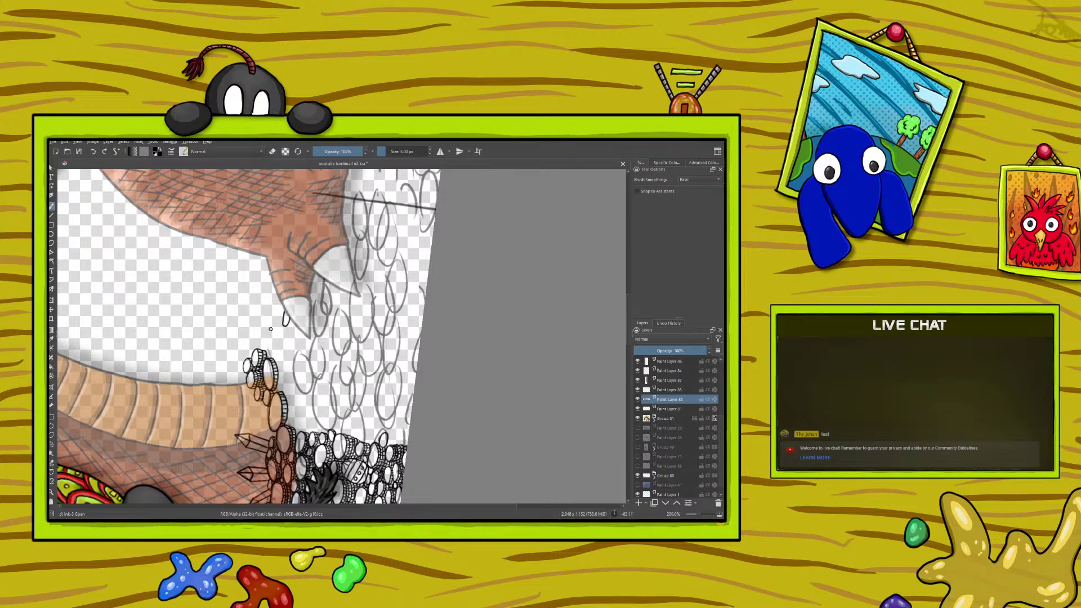
pyautogui.moveTo(272, 317); pyautogui.dragTo(270, 326)
pyautogui.moveTo(261, 328); pyautogui.dragTo(258, 343)
# Give the loose coins beside the dragon's claw thick edges, toggling eraser mode to touch up their outlines.
pyautogui.rightClick(256, 289)
pyautogui.moveTo(195, 282); pyautogui.dragTo(236, 351)
pyautogui.click(303, 506)
pyautogui.moveTo(302, 505); pyautogui.dragTo(338, 503)
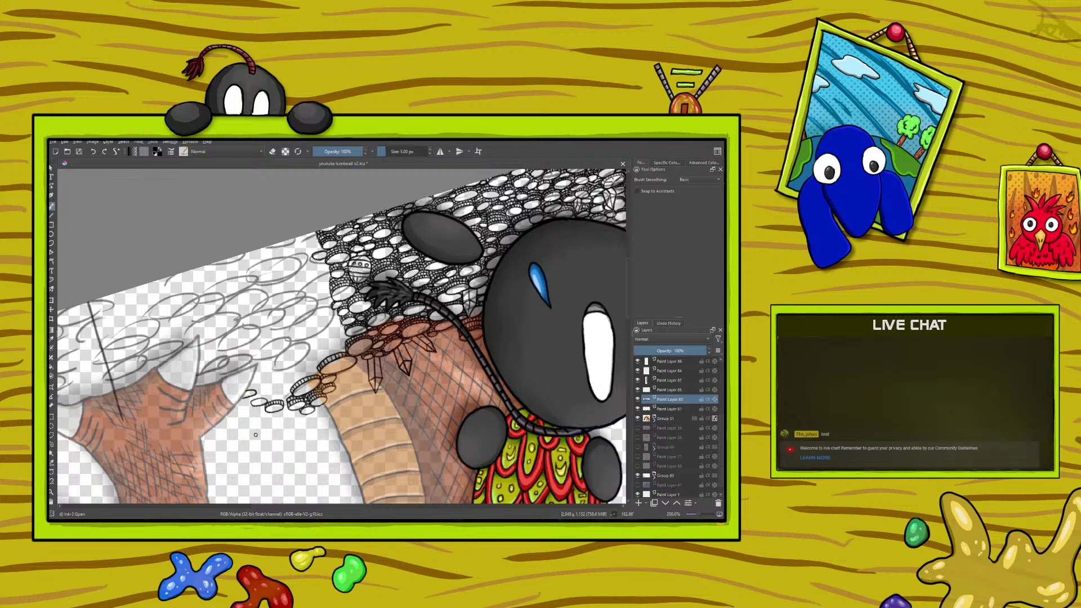
pyautogui.rightClick(271, 397)
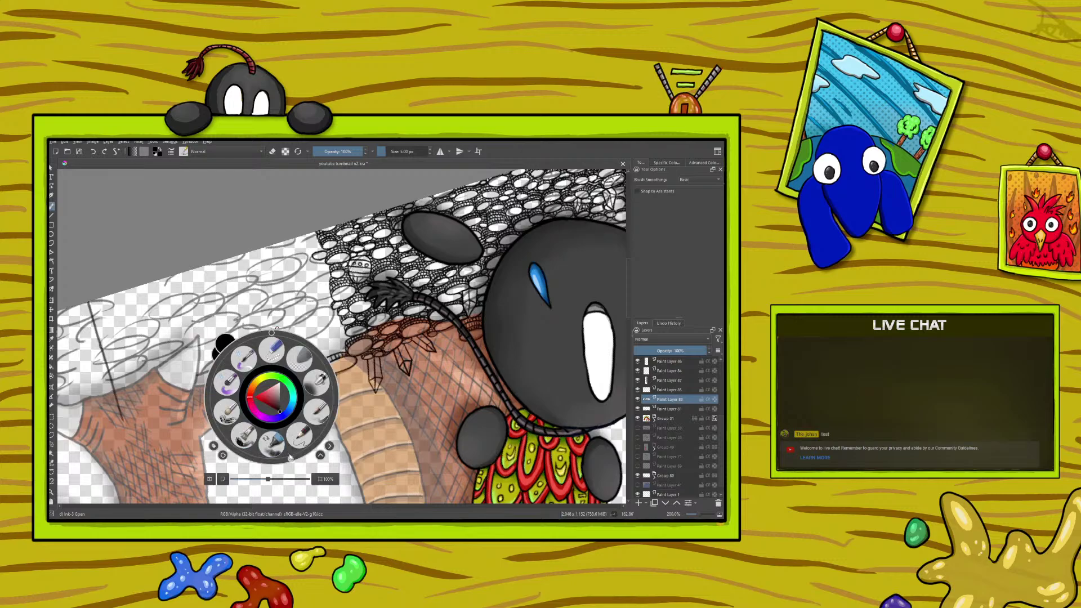
pyautogui.click(299, 457)
pyautogui.moveTo(298, 457); pyautogui.dragTo(327, 360)
pyautogui.click(254, 513)
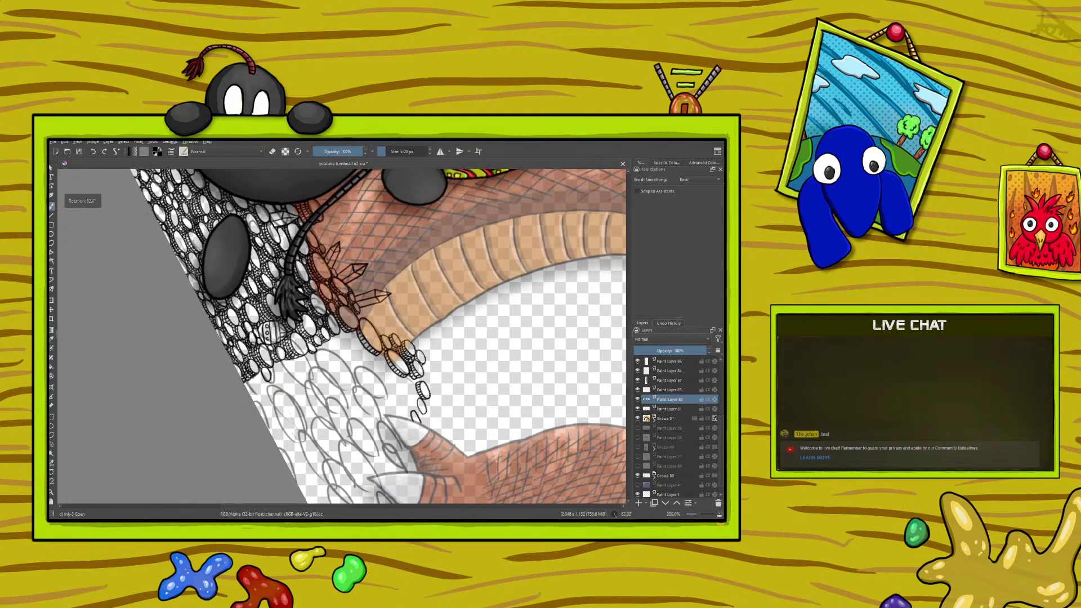
pyautogui.moveTo(256, 507); pyautogui.dragTo(304, 495)
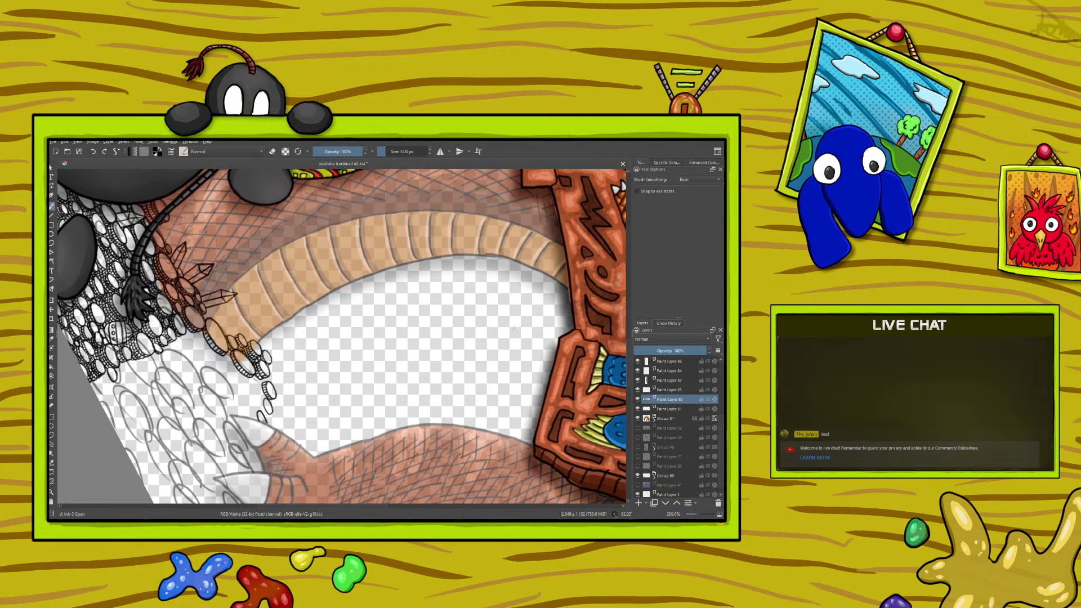
pyautogui.moveTo(264, 409); pyautogui.dragTo(262, 413)
pyautogui.click(273, 151)
pyautogui.moveTo(256, 394); pyautogui.dragTo(252, 381)
# Refine the thick edges of the loose coins beside the dragon's claw, toggling eraser mode to clean their lines.
pyautogui.rightClick(181, 387)
pyautogui.moveTo(231, 361); pyautogui.dragTo(164, 333)
pyautogui.press('e')
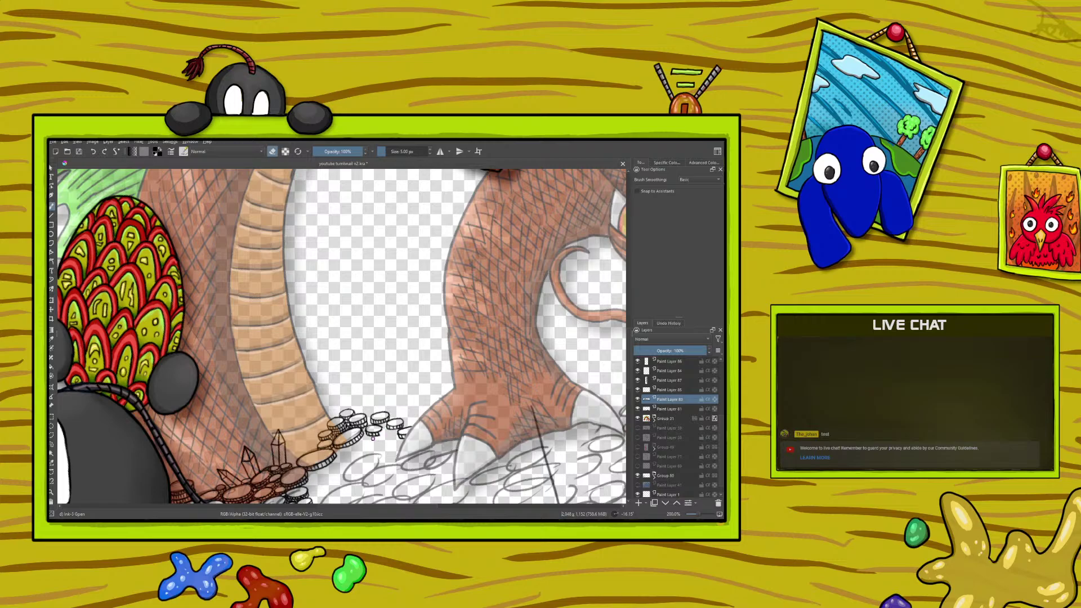
pyautogui.click(273, 151)
pyautogui.moveTo(325, 505); pyautogui.dragTo(229, 504)
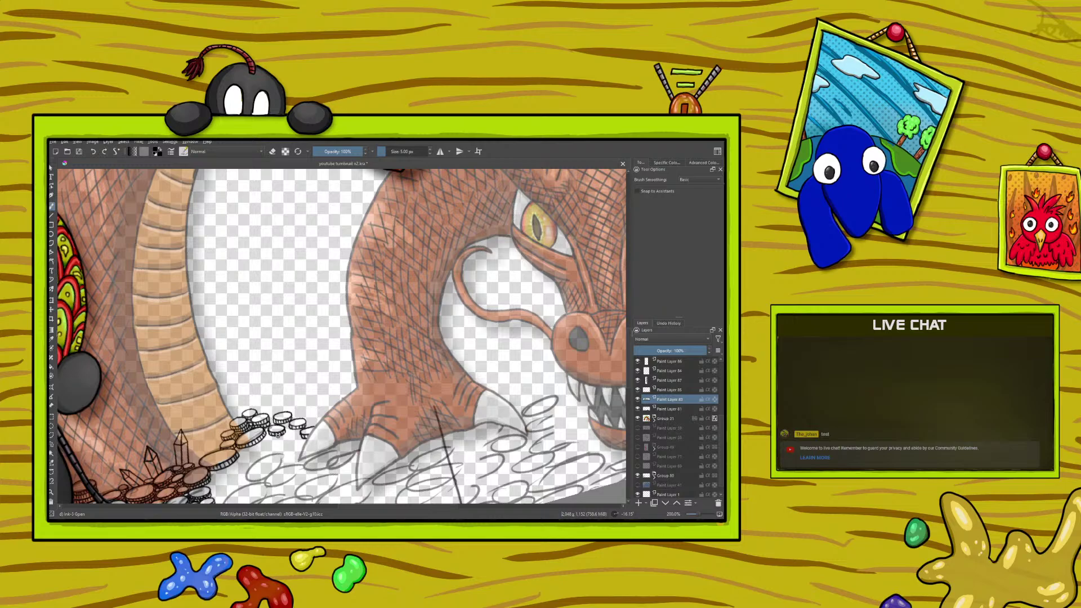
# Add ridges to the edges of the loose coins beside the claw, toggling eraser mode for corrections.
pyautogui.rightClick(251, 406)
pyautogui.moveTo(255, 340); pyautogui.dragTo(274, 426)
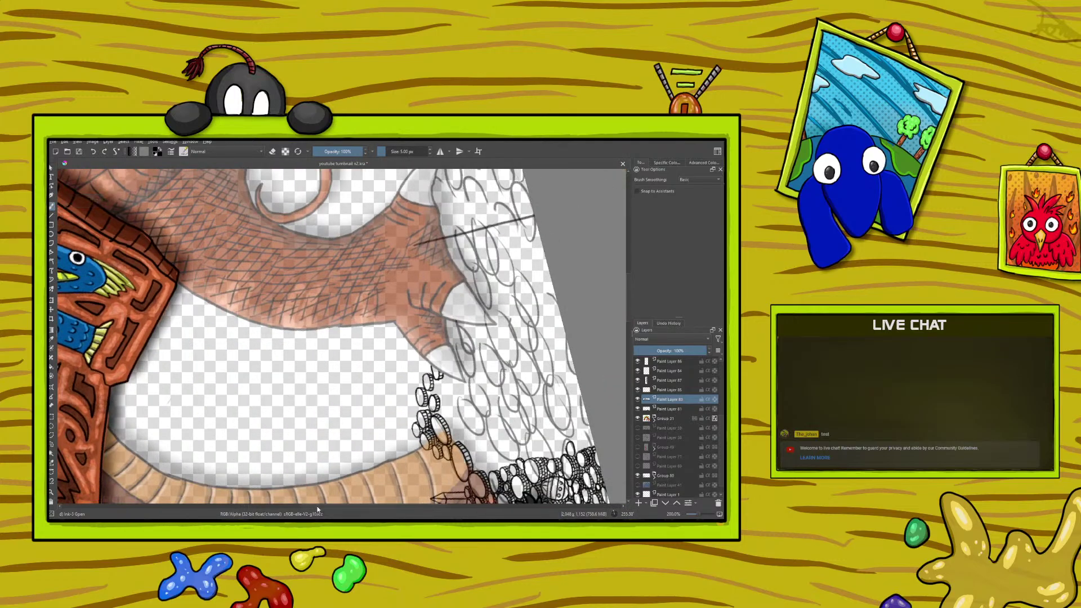
pyautogui.hscroll(3, 329, 505)
pyautogui.press('e')
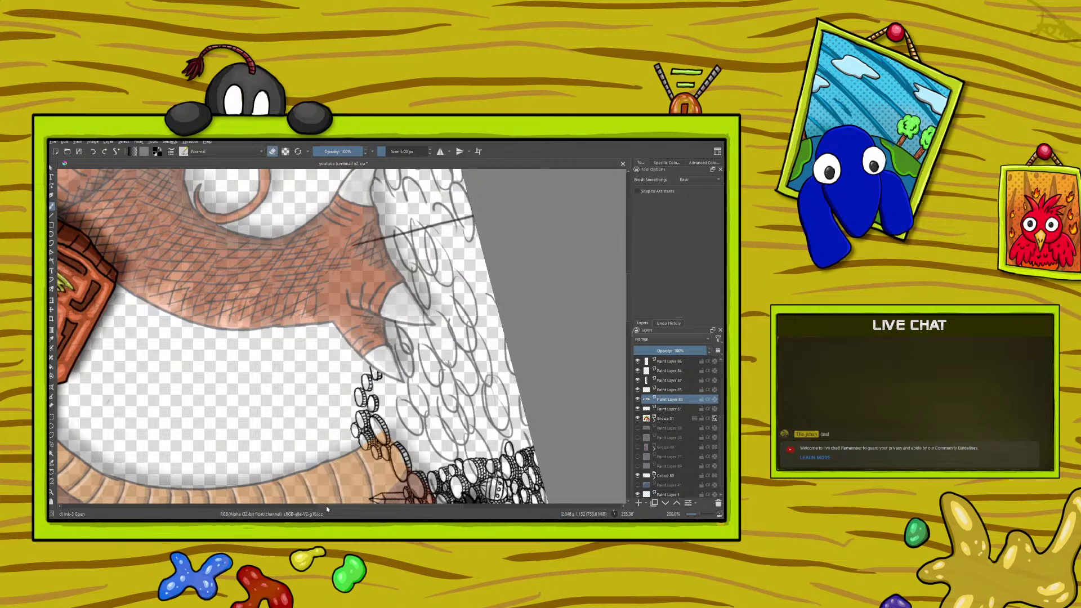
pyautogui.hscroll(3, 326, 508)
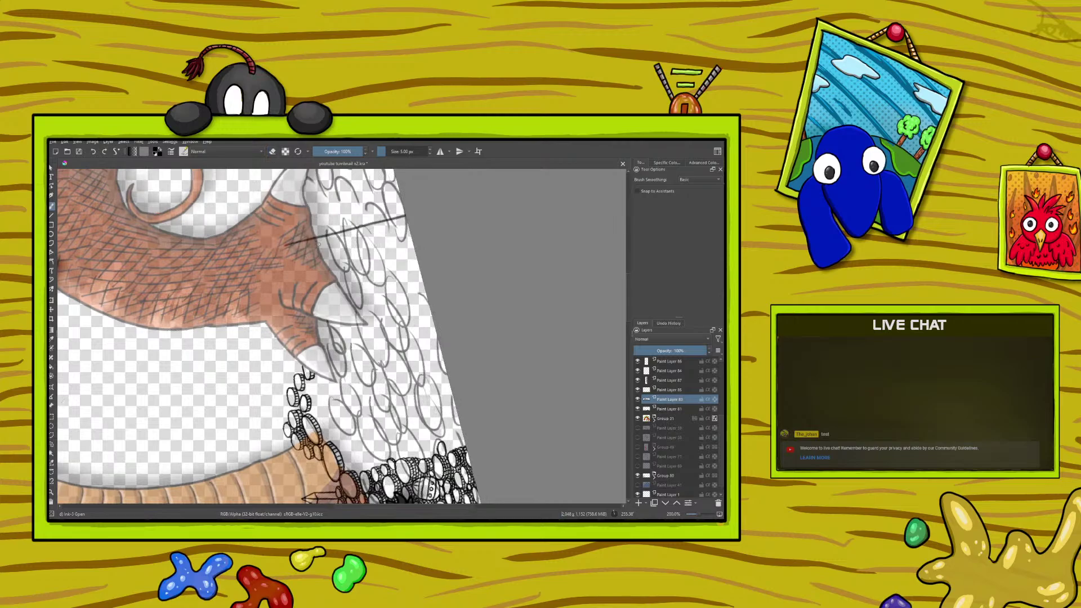
pyautogui.click(273, 152)
pyautogui.moveTo(352, 509); pyautogui.dragTo(366, 498)
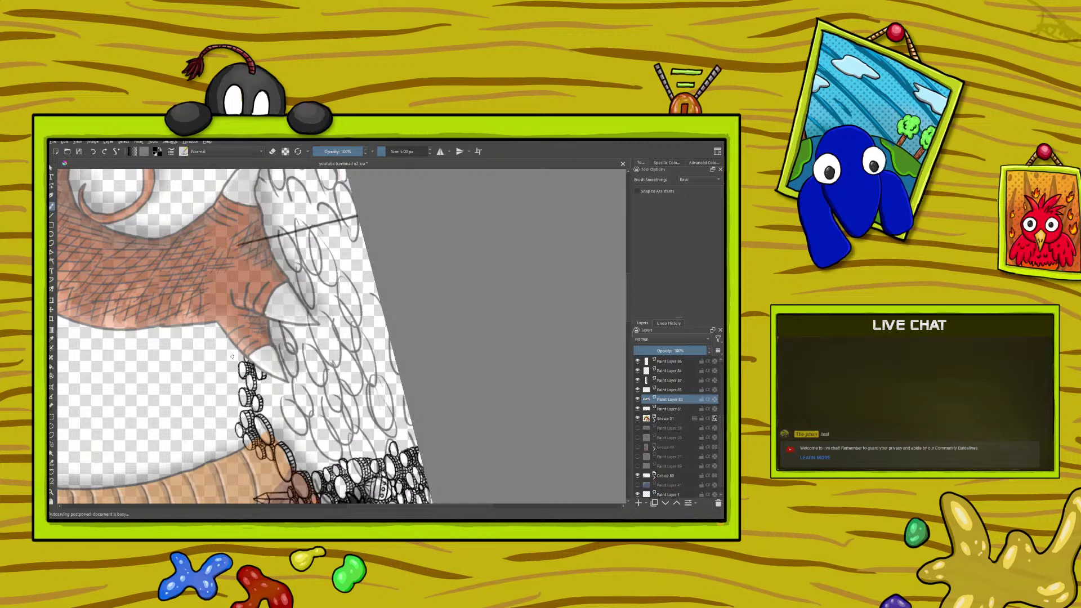
# Erase stray lines around the ridged loose coins between the belly and the claw.
pyautogui.click(273, 151)
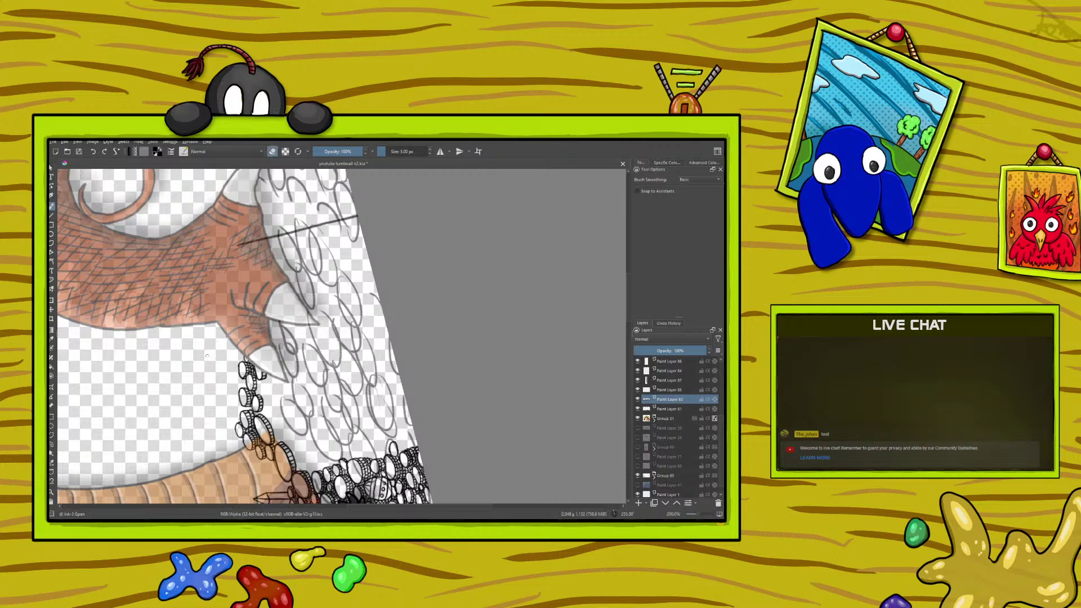
pyautogui.rightClick(185, 360)
pyautogui.moveTo(177, 298); pyautogui.dragTo(263, 474)
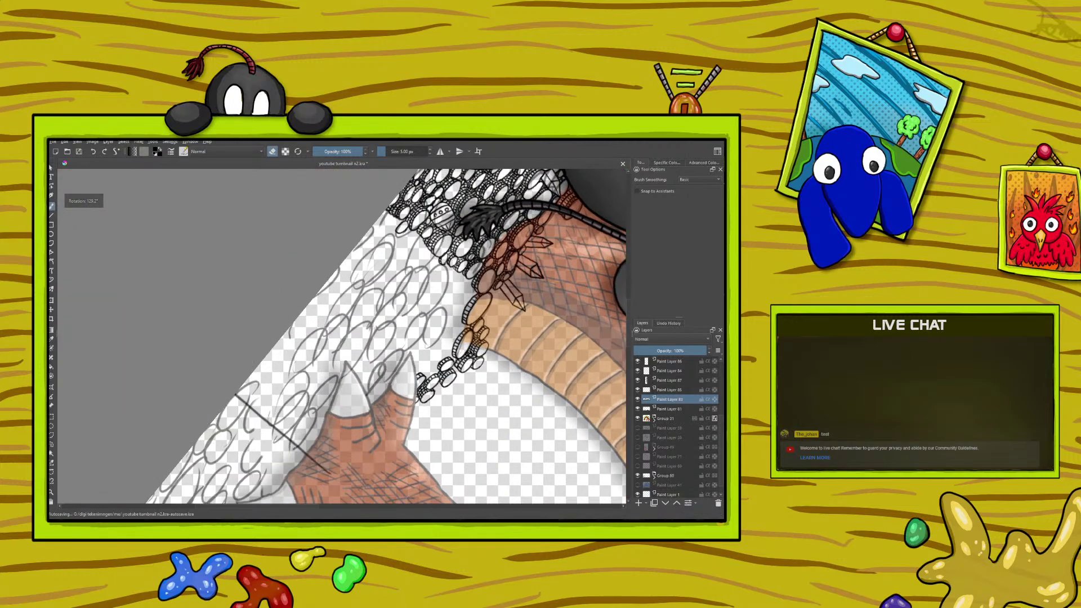
pyautogui.moveTo(324, 498); pyautogui.dragTo(201, 495)
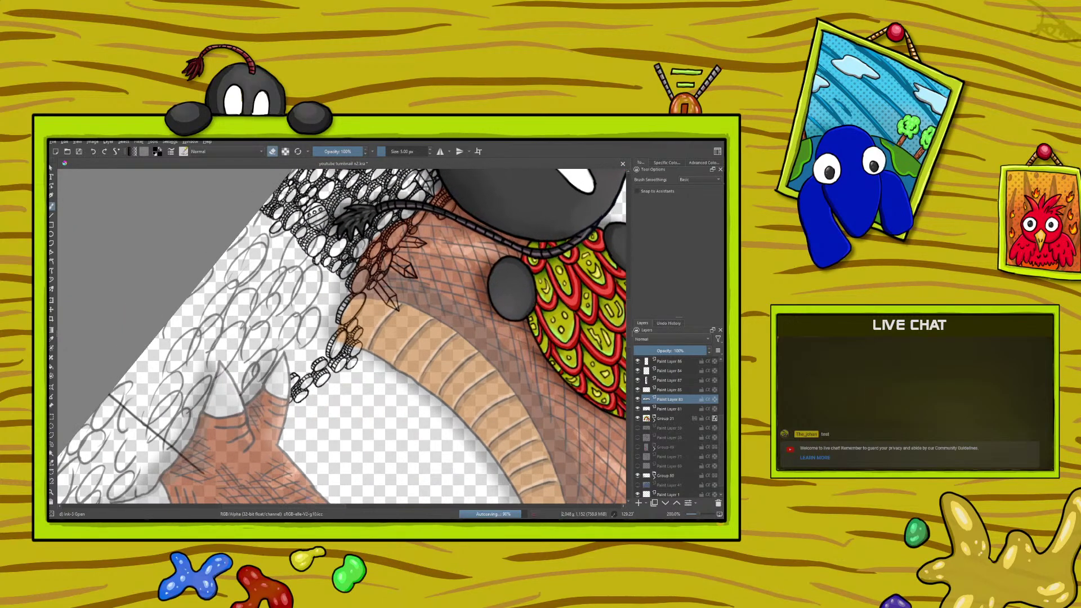
pyautogui.rightClick(223, 351)
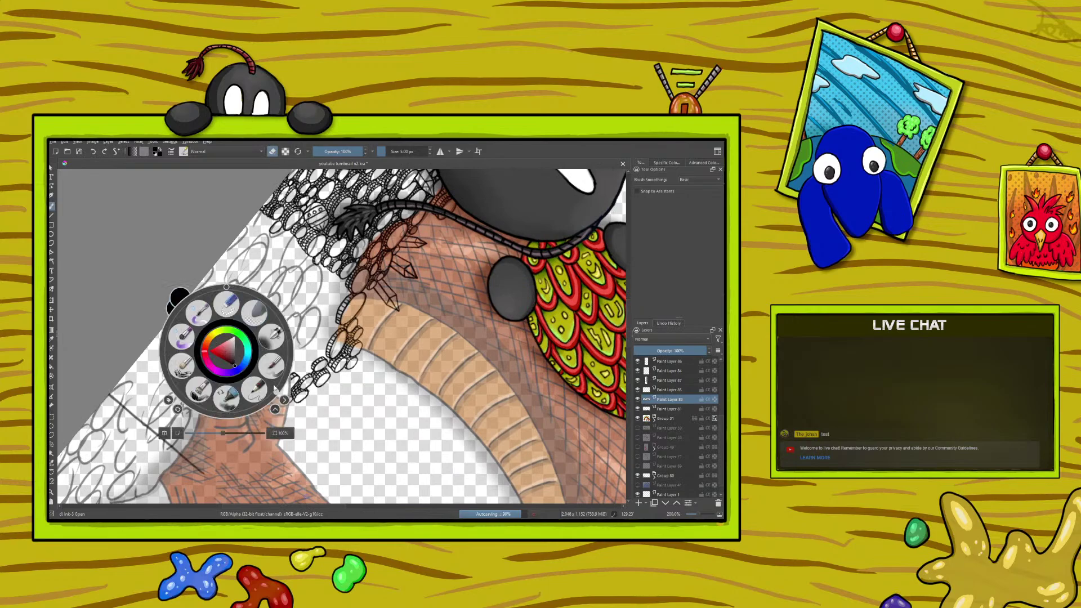
pyautogui.moveTo(276, 390); pyautogui.dragTo(273, 331)
pyautogui.rightClick(273, 332)
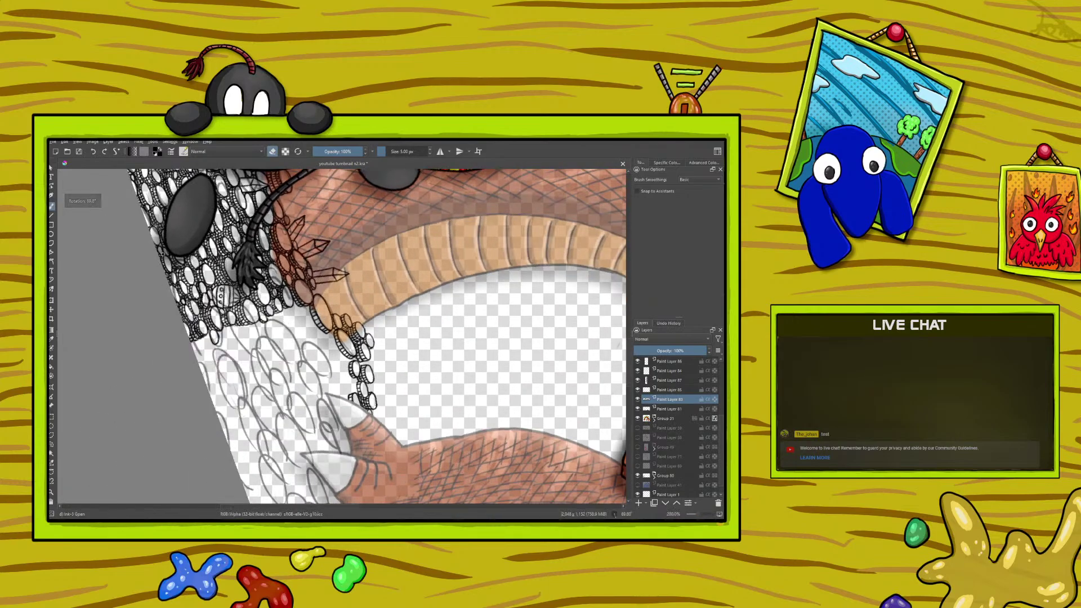
pyautogui.moveTo(281, 508); pyautogui.dragTo(290, 507)
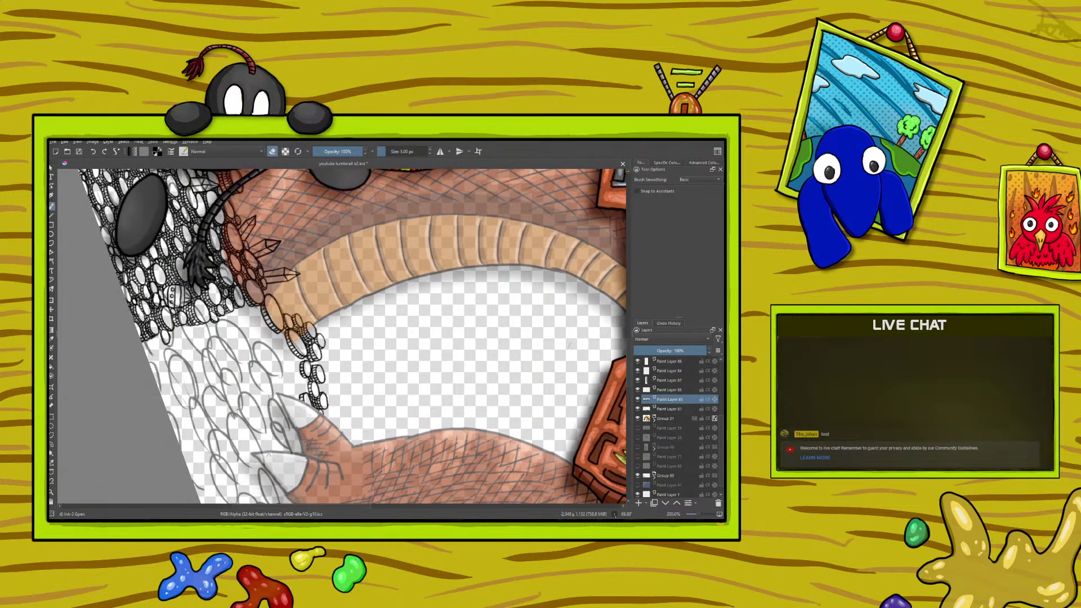
pyautogui.moveTo(272, 508); pyautogui.dragTo(275, 508)
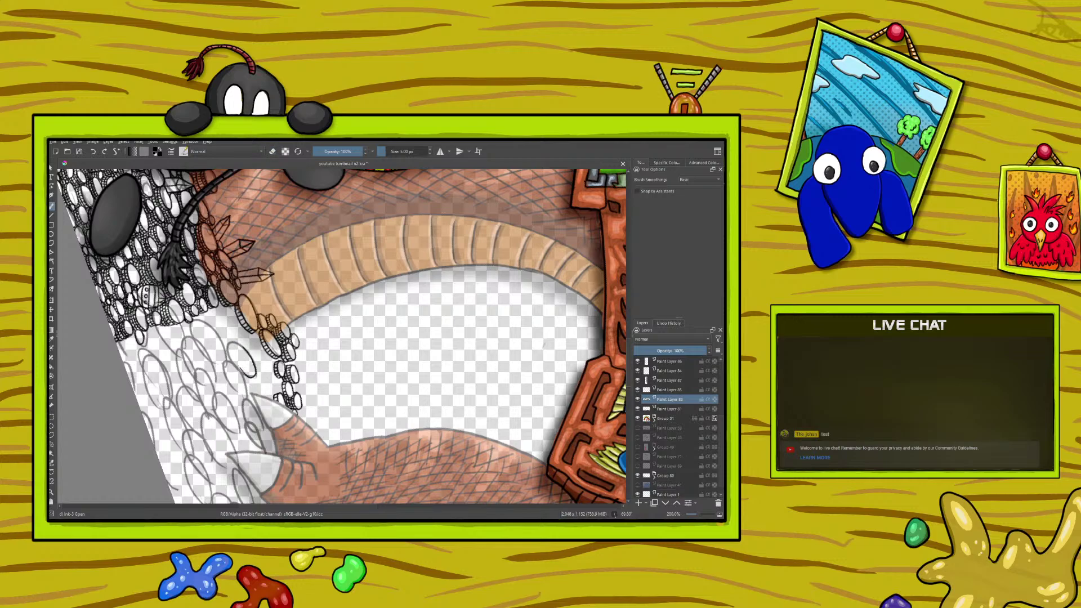
# Outline a large coin over the sketch beside the loose coin row, redoing its first outline, and give it a thick edge.
pyautogui.moveTo(245, 375)
pyautogui.mouseDown()
pyautogui.moveTo(229, 355)
pyautogui.moveTo(242, 354)
pyautogui.mouseUp()
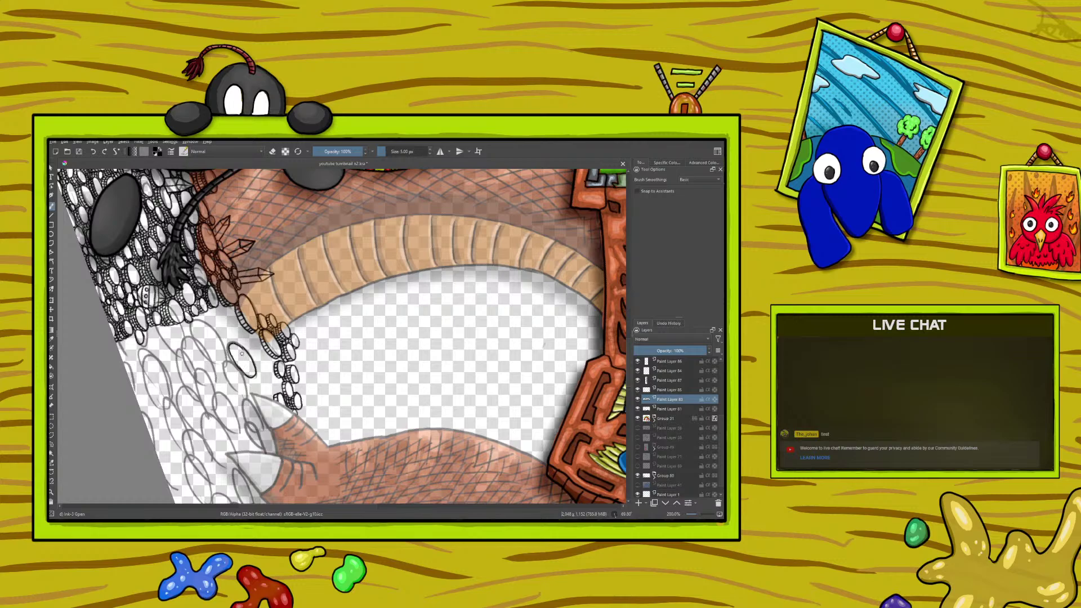
pyautogui.click(94, 151)
pyautogui.moveTo(236, 351); pyautogui.dragTo(228, 366)
pyautogui.rightClick(180, 376)
pyautogui.moveTo(241, 355); pyautogui.dragTo(117, 379)
pyautogui.rightClick(117, 394)
pyautogui.moveTo(325, 506); pyautogui.dragTo(356, 507)
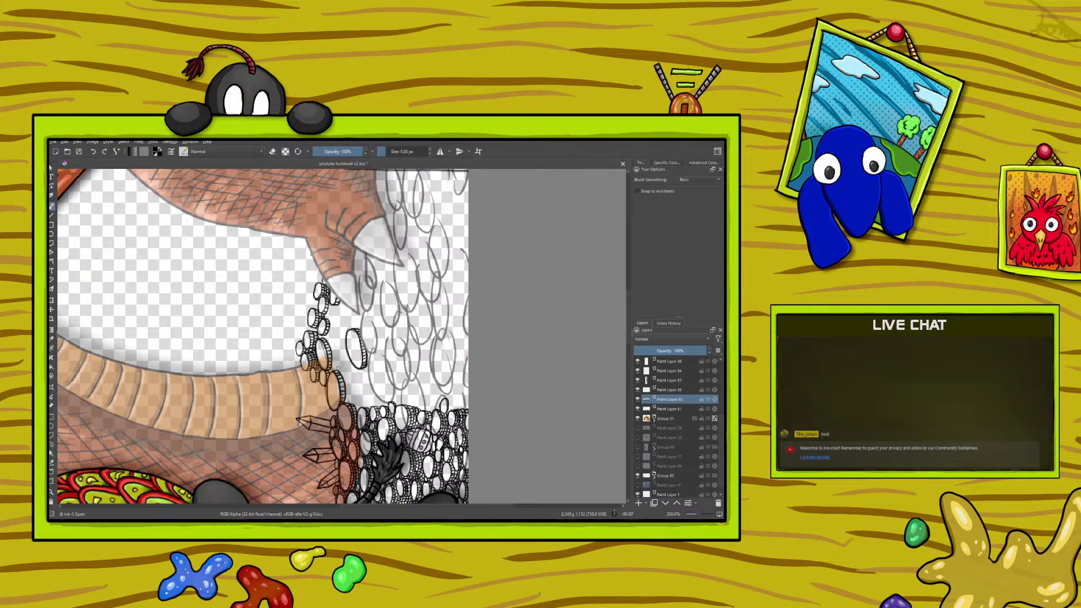
pyautogui.moveTo(358, 506); pyautogui.dragTo(382, 505)
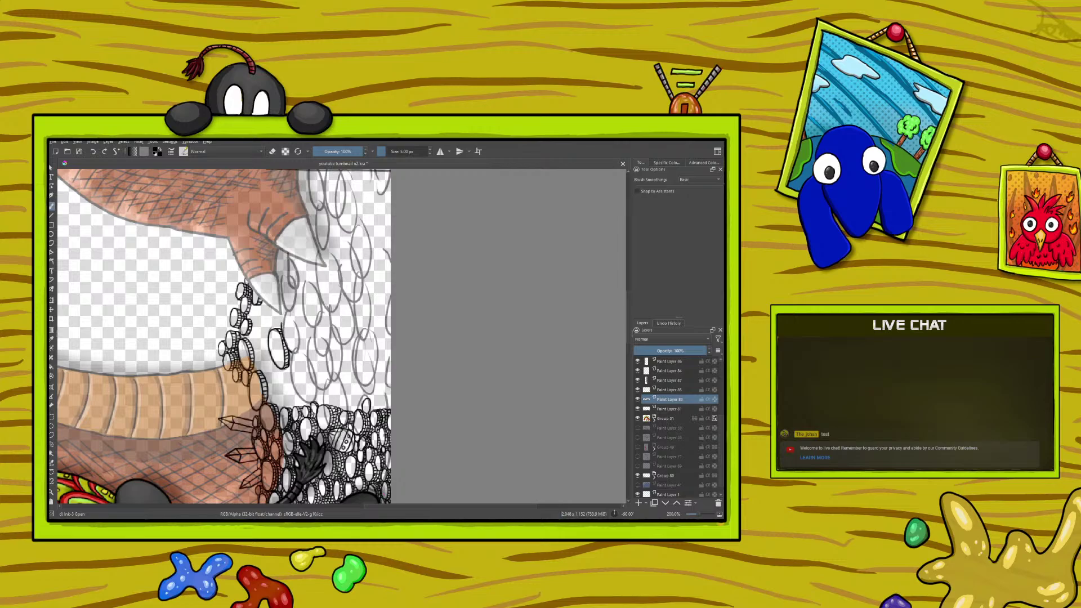
# Outline a second large coin overlapping the first on the claw side and give it a thick edge.
pyautogui.moveTo(299, 342); pyautogui.dragTo(293, 322)
pyautogui.rightClick(201, 355)
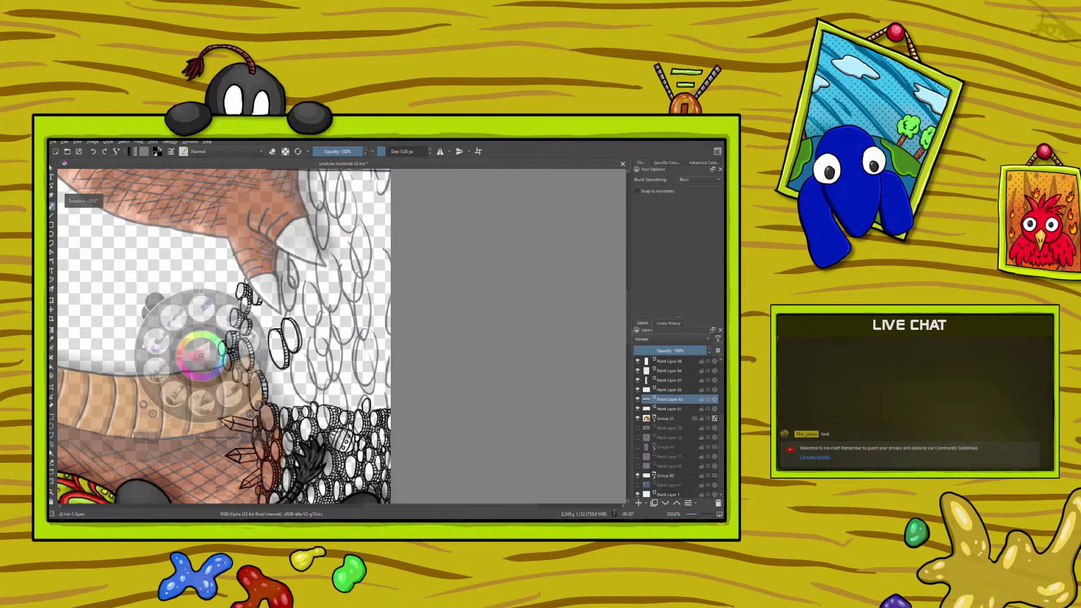
pyautogui.moveTo(135, 357); pyautogui.dragTo(255, 317)
pyautogui.moveTo(349, 361); pyautogui.dragTo(208, 322)
pyautogui.rightClick(208, 322)
pyautogui.moveTo(259, 283); pyautogui.dragTo(206, 258)
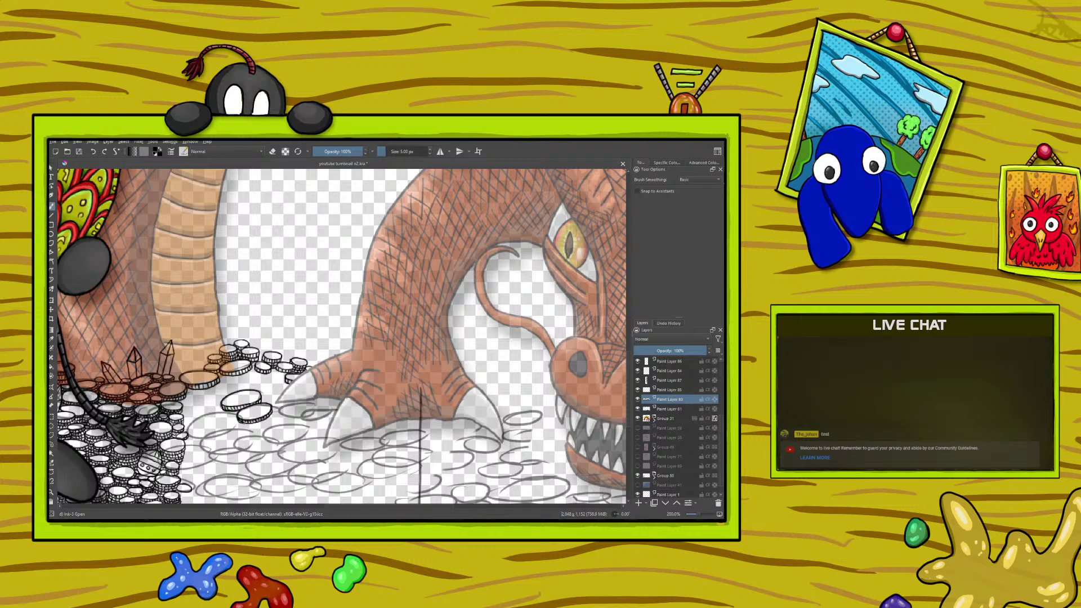
pyautogui.click(272, 151)
pyautogui.click(270, 151)
# Draw a small coin tucked behind the first large coin on the side facing the finished coin pile.
pyautogui.rightClick(207, 394)
pyautogui.moveTo(208, 332); pyautogui.dragTo(133, 403)
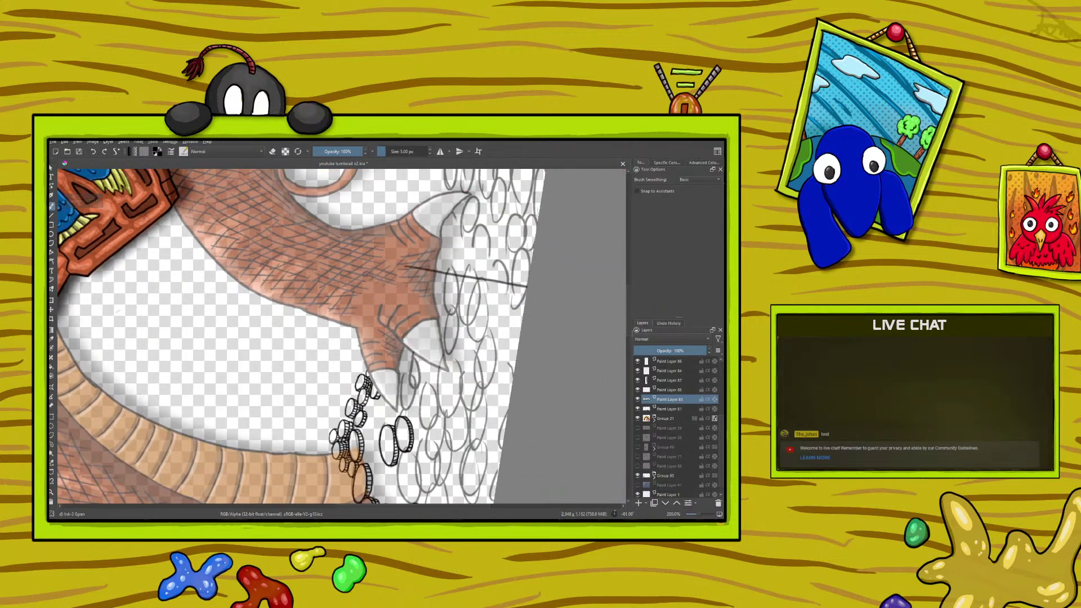
pyautogui.moveTo(630, 318); pyautogui.dragTo(633, 329)
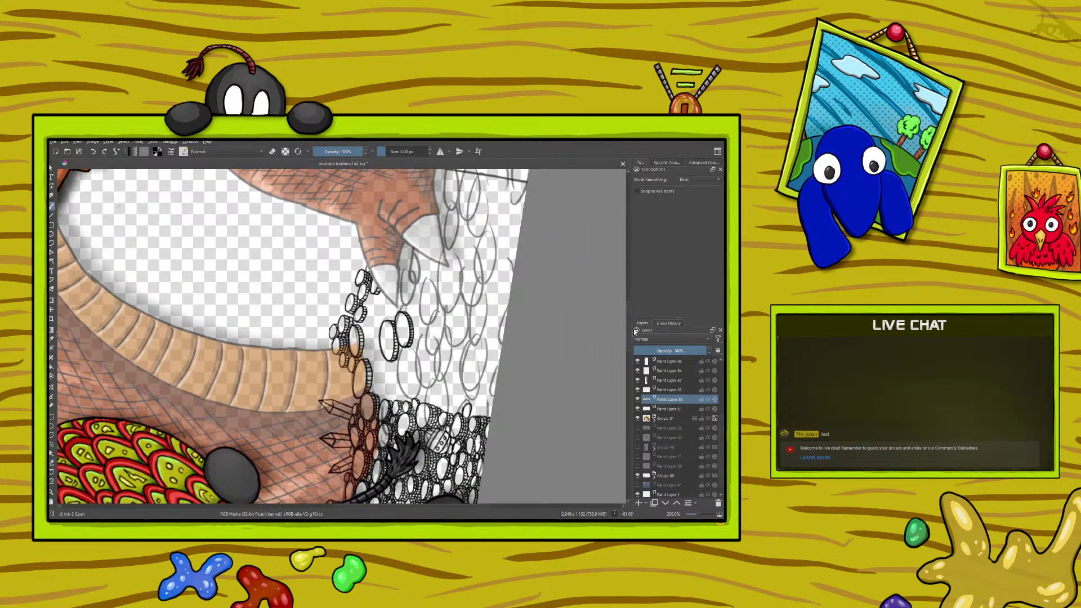
pyautogui.moveTo(345, 505); pyautogui.dragTo(373, 508)
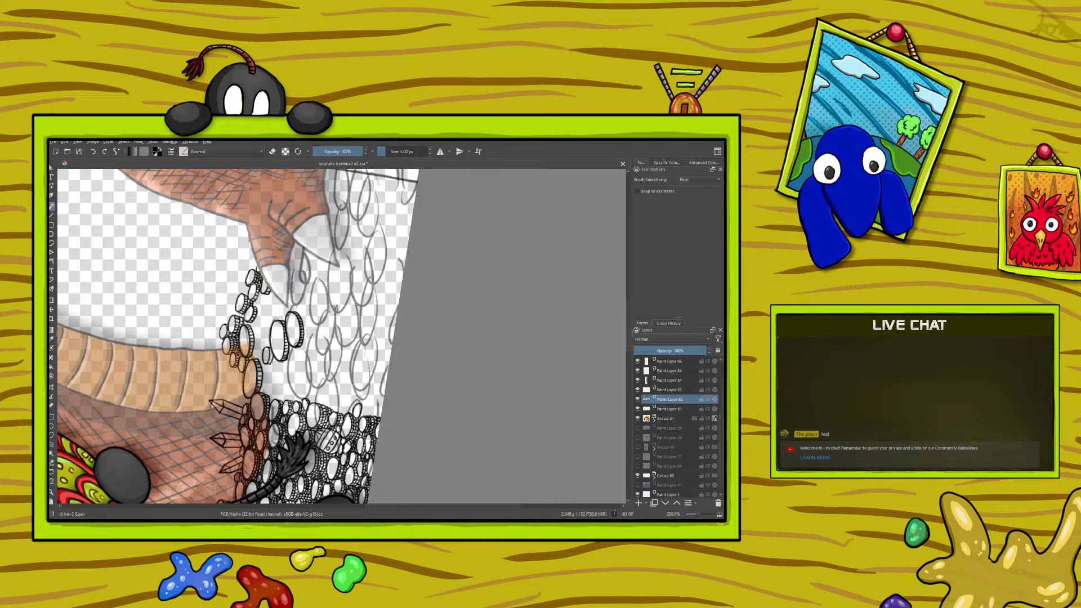
pyautogui.moveTo(275, 356); pyautogui.dragTo(283, 354)
pyautogui.hscroll(3, 383, 507)
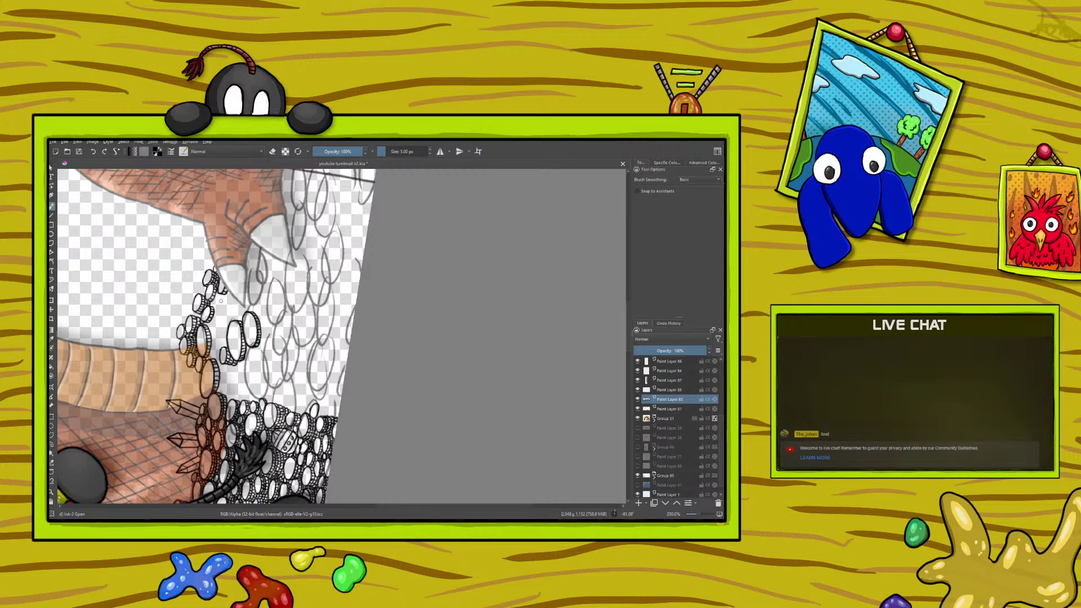
# Outline small coins filling the gap between the loose coin row and the two large coins.
pyautogui.moveTo(220, 297); pyautogui.dragTo(216, 314)
pyautogui.moveTo(223, 304); pyautogui.dragTo(196, 345)
pyautogui.rightClick(149, 343)
pyautogui.moveTo(89, 346); pyautogui.dragTo(214, 351)
pyautogui.rightClick(213, 349)
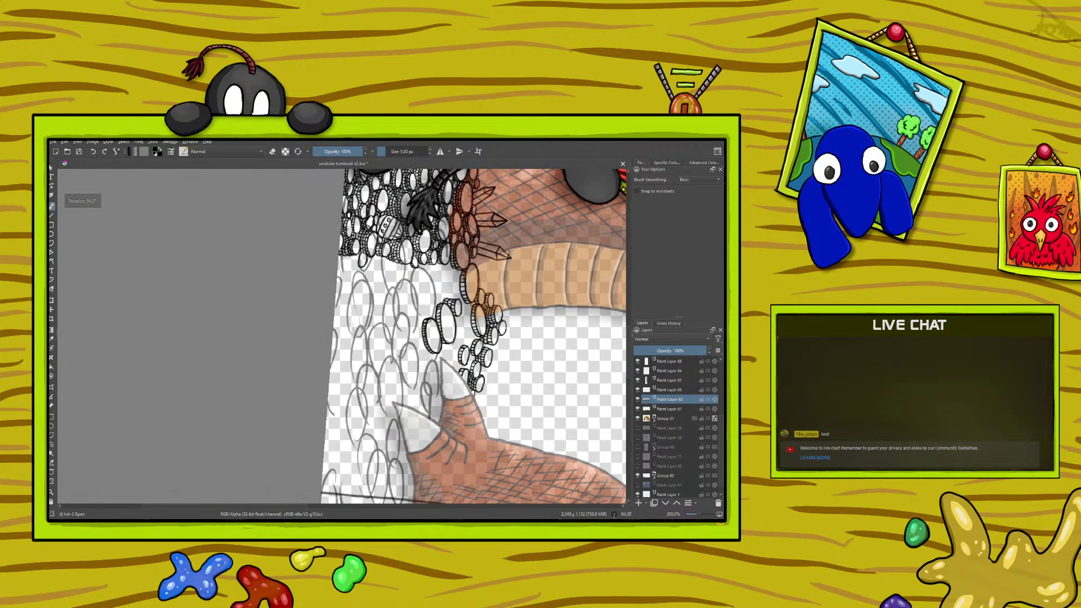
pyautogui.moveTo(295, 506); pyautogui.dragTo(348, 502)
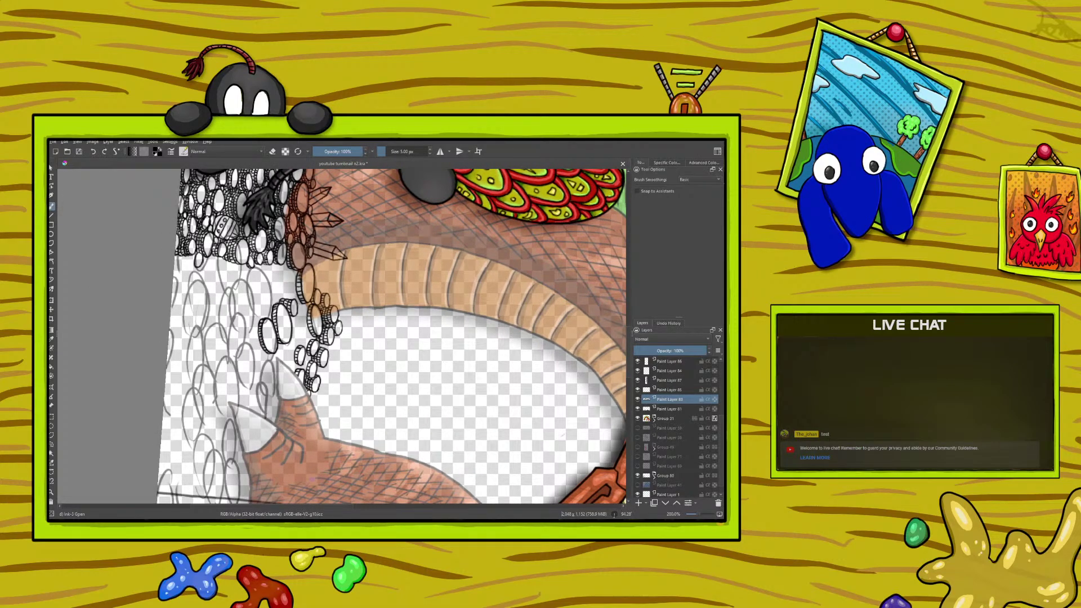
# Thicken the edges of the small filler coins near the claw, toggling eraser mode to tidy where their lines overlap.
pyautogui.click(273, 152)
pyautogui.rightClick(191, 358)
pyautogui.moveTo(253, 364); pyautogui.dragTo(127, 322)
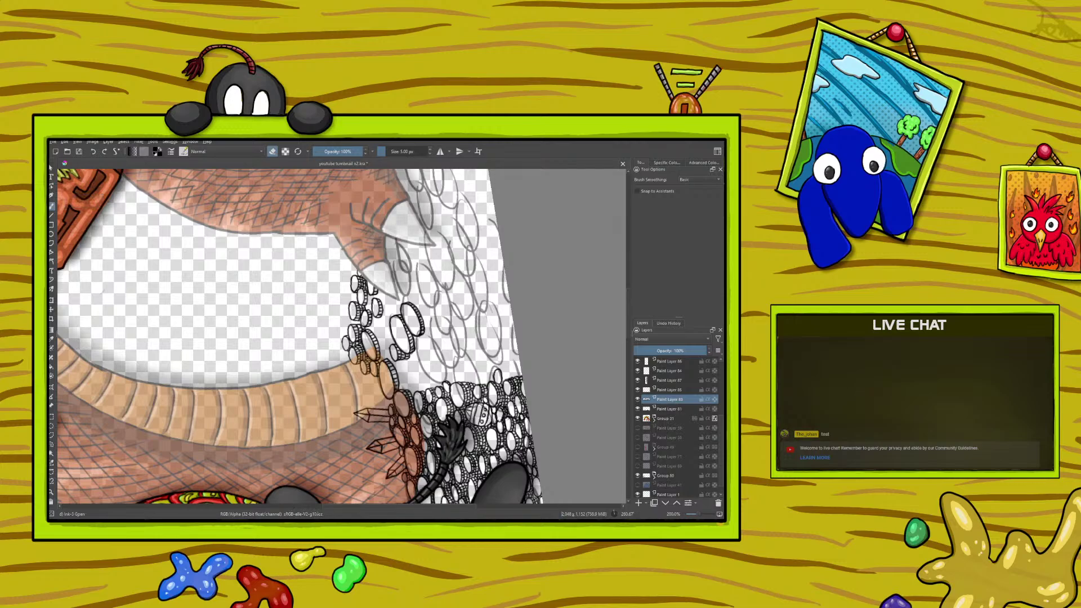
pyautogui.moveTo(340, 508); pyautogui.dragTo(362, 503)
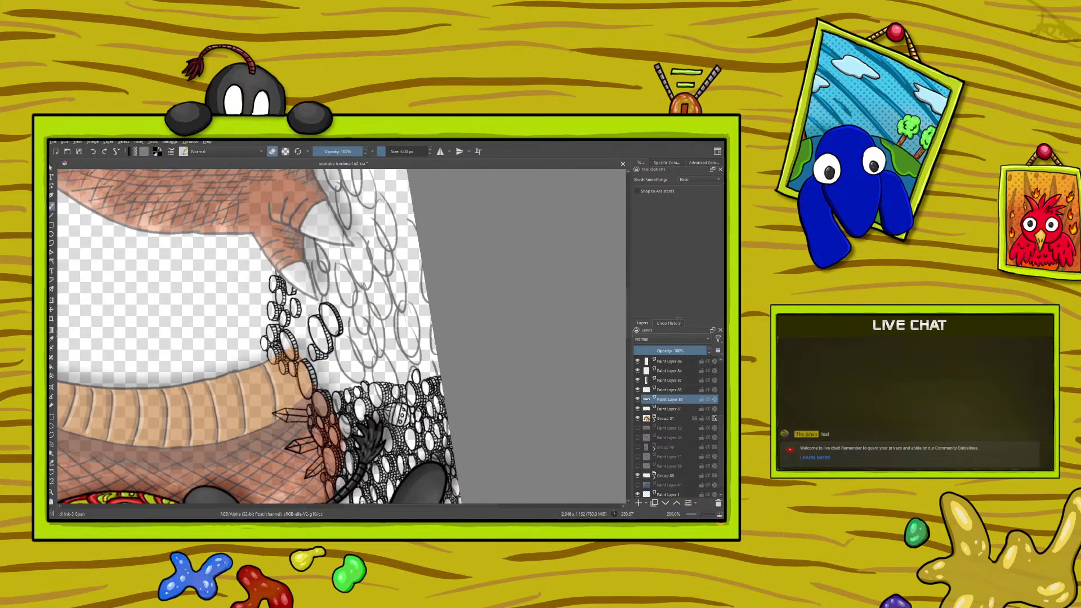
pyautogui.moveTo(284, 299); pyautogui.dragTo(288, 305)
pyautogui.click(274, 153)
pyautogui.moveTo(287, 301); pyautogui.dragTo(289, 297)
pyautogui.rightClick(224, 322)
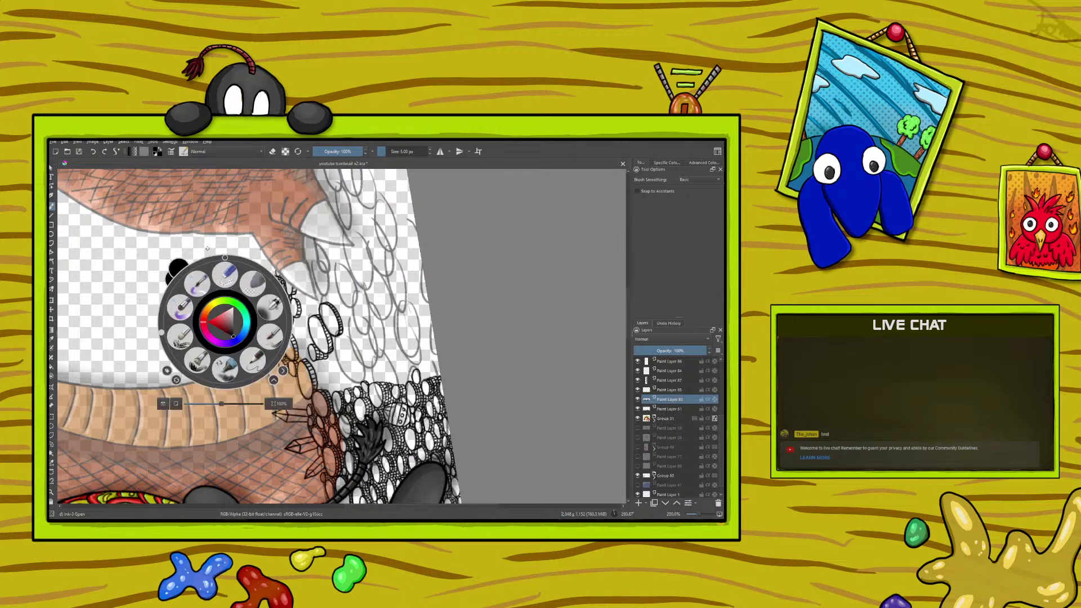
pyautogui.moveTo(208, 254); pyautogui.dragTo(328, 505)
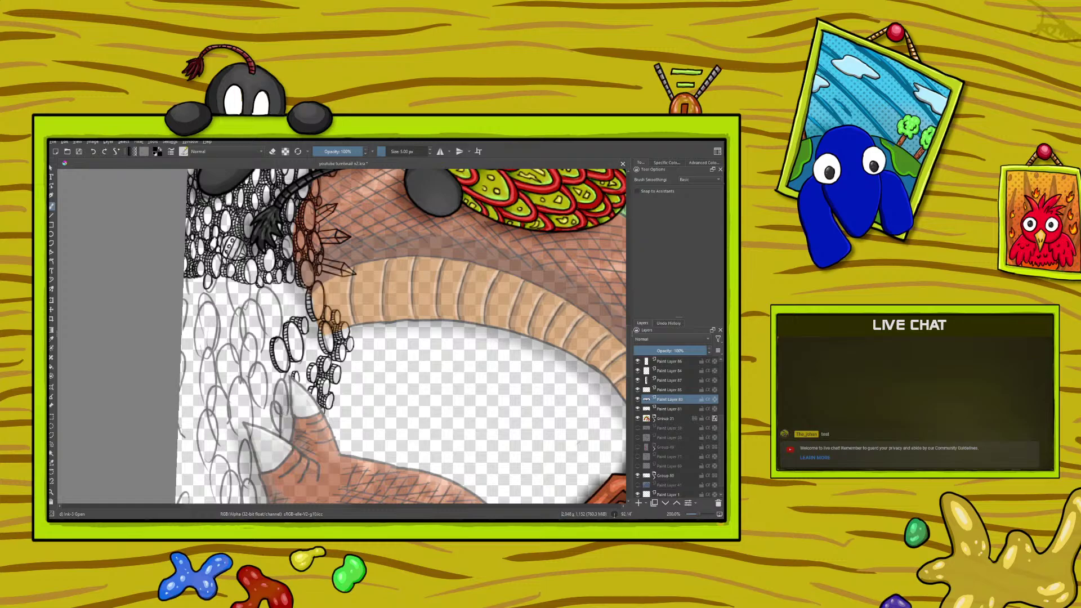
# Add ridges to the edges of the small filler coins between the belly and the claw.
pyautogui.rightClick(280, 306)
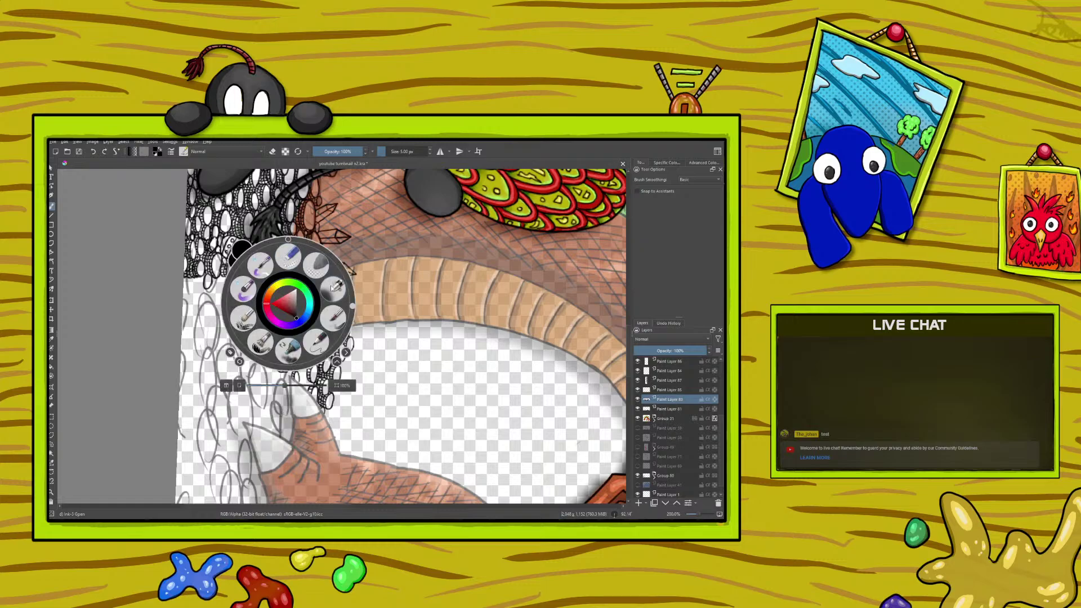
pyautogui.moveTo(316, 265); pyautogui.dragTo(250, 345)
pyautogui.click(203, 264)
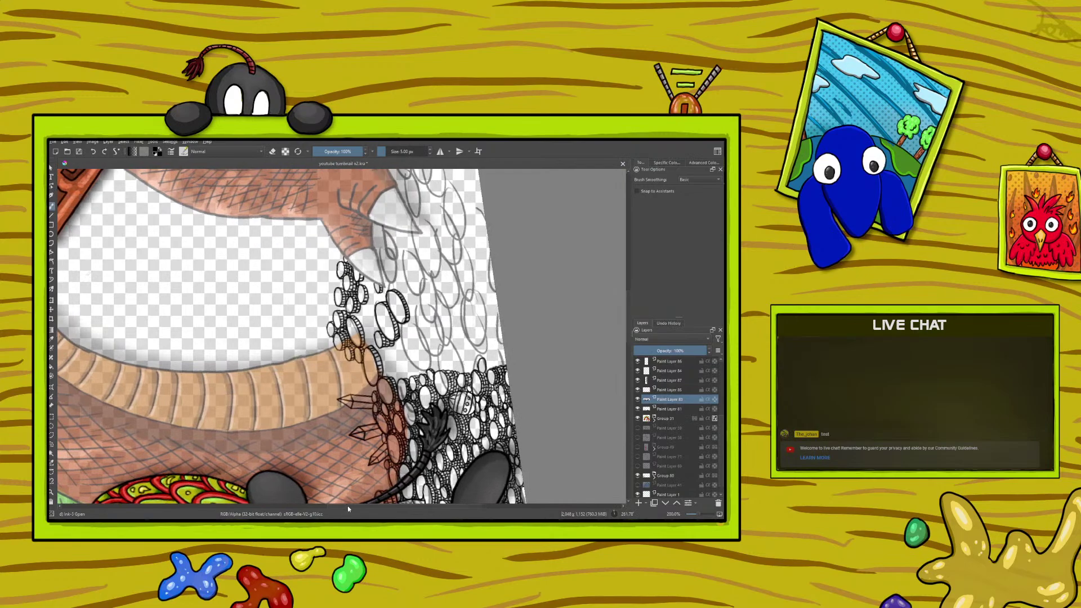
pyautogui.moveTo(347, 506); pyautogui.dragTo(371, 505)
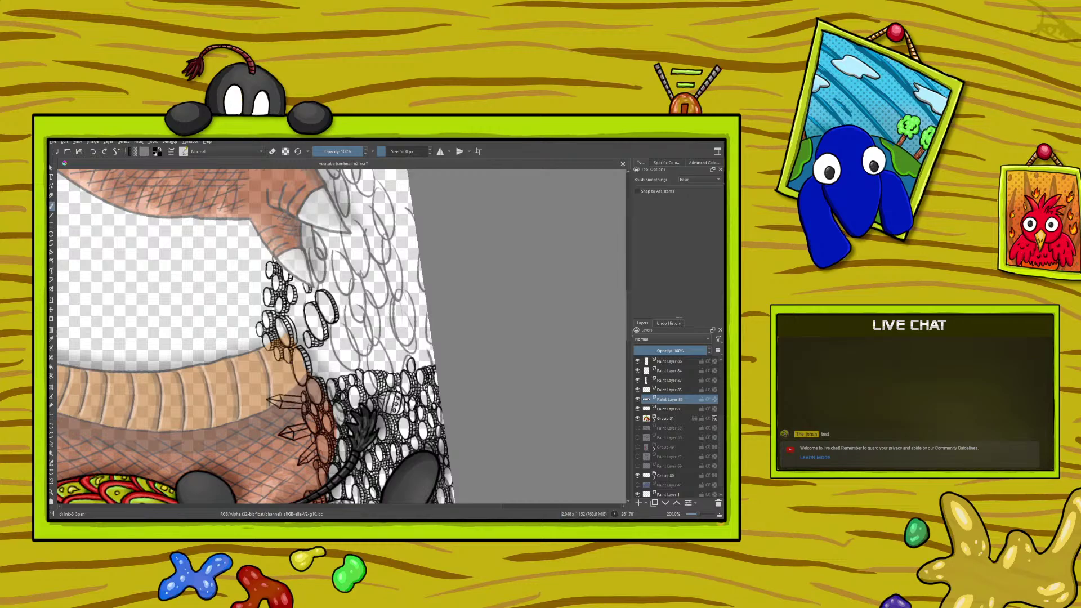
pyautogui.rightClick(201, 350)
pyautogui.moveTo(139, 361); pyautogui.dragTo(239, 298)
pyautogui.rightClick(238, 299)
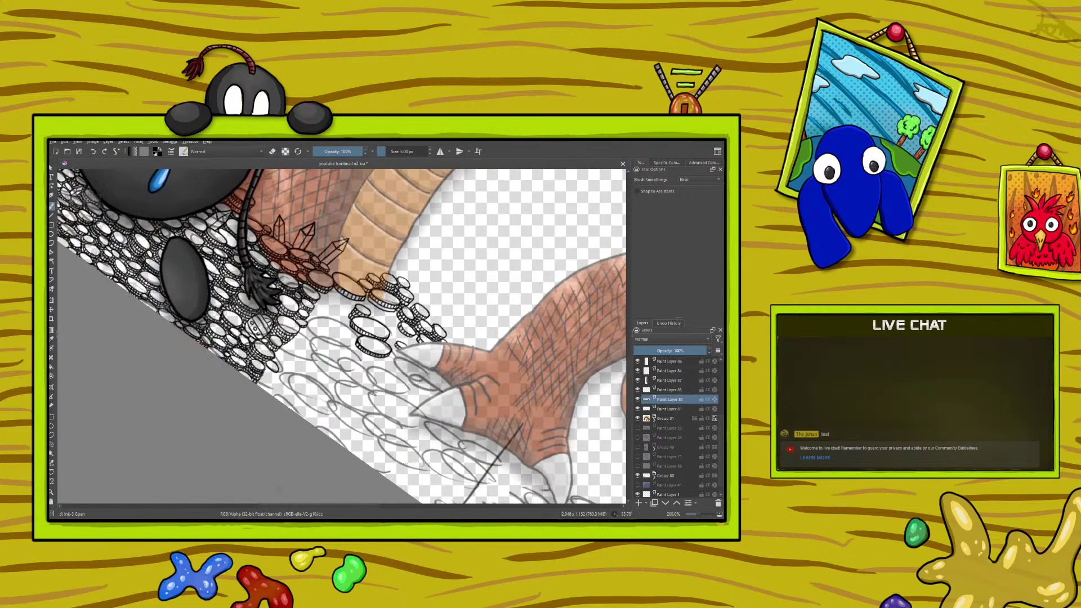
# Add ridges to the thick edges of the two large coins beside the loose cluster.
pyautogui.moveTo(284, 506); pyautogui.dragTo(310, 505)
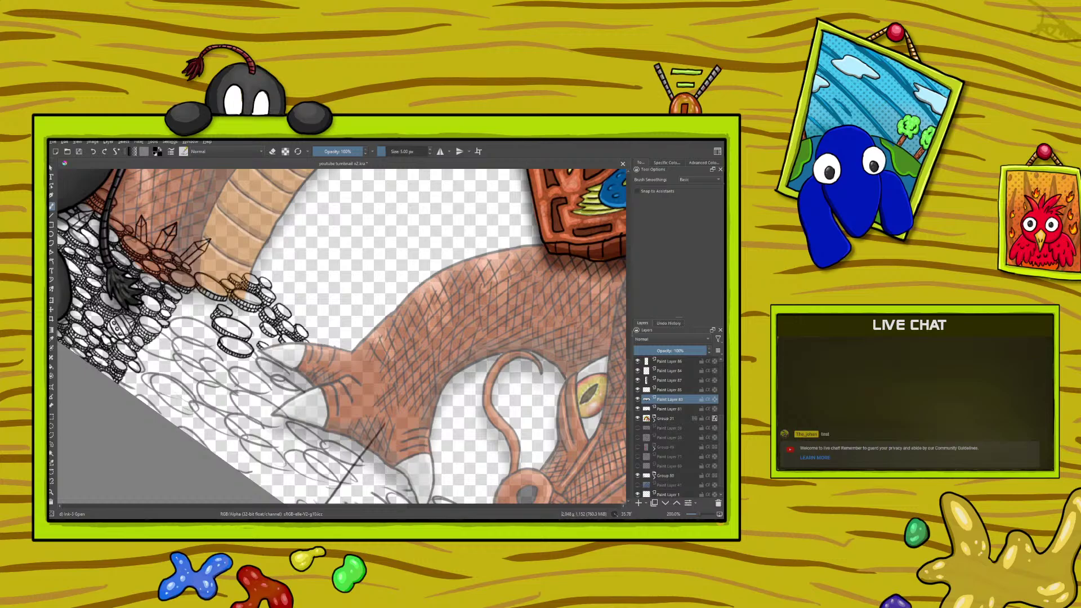
pyautogui.rightClick(225, 369)
pyautogui.moveTo(169, 416); pyautogui.dragTo(158, 315)
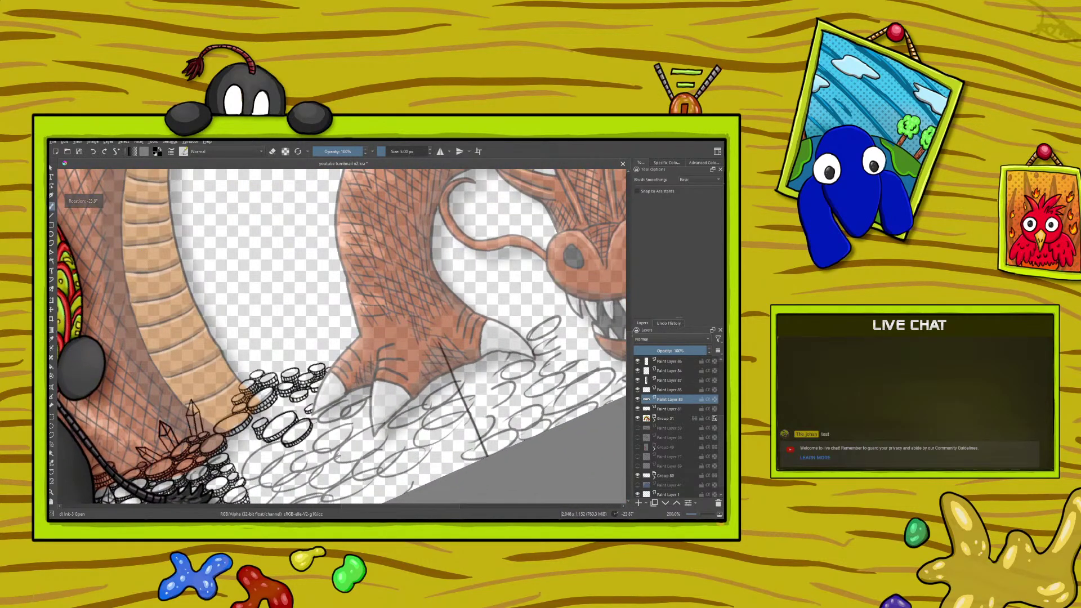
pyautogui.scroll(-5, 629, 344)
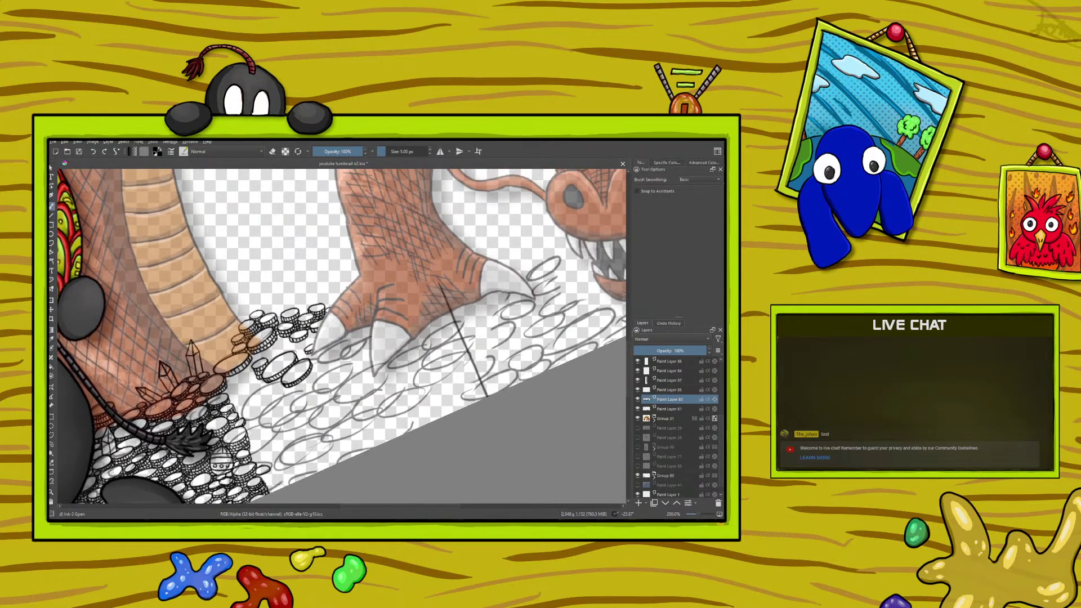
# Ink a small filler coin in the gap between the two large coins and the dark coin pile.
pyautogui.rightClick(219, 404)
pyautogui.moveTo(196, 377); pyautogui.dragTo(169, 445)
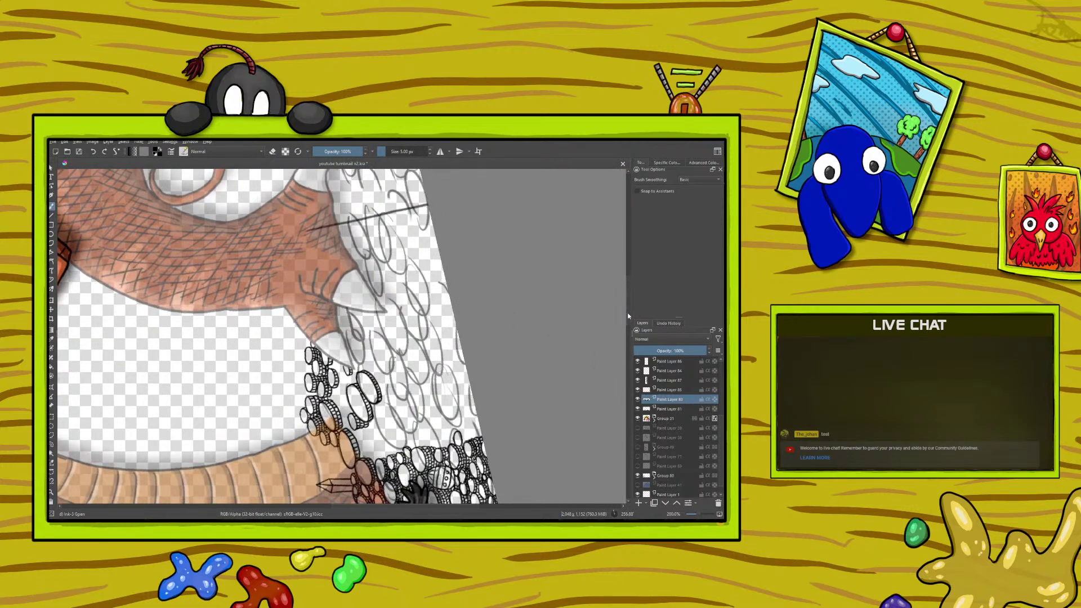
pyautogui.scroll(-3, 631, 323)
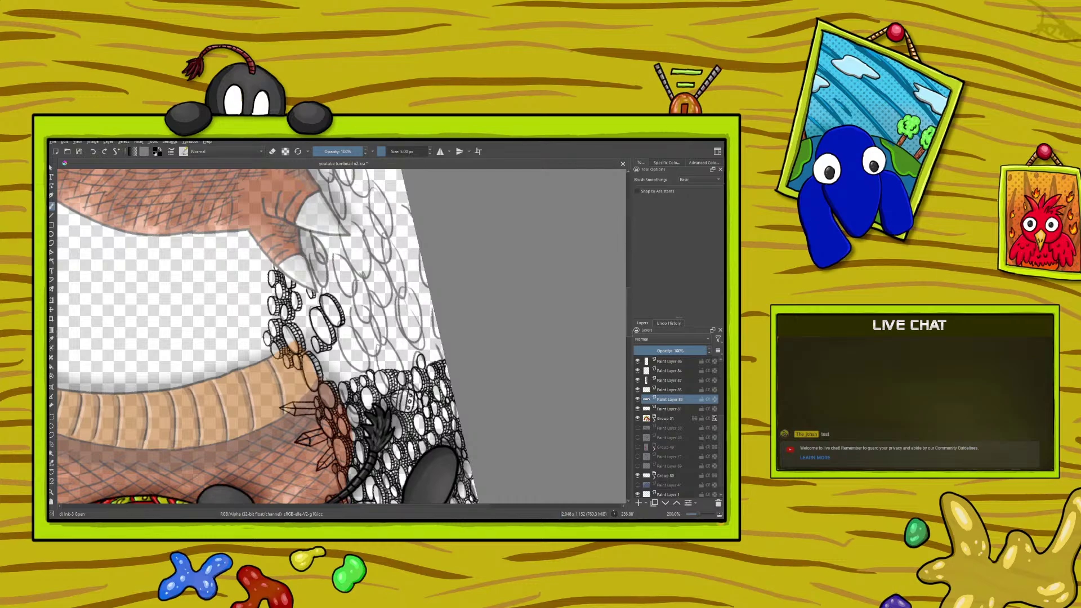
pyautogui.moveTo(331, 366); pyautogui.dragTo(330, 371)
pyautogui.moveTo(330, 361); pyautogui.dragTo(332, 366)
pyautogui.hscroll(3, 361, 503)
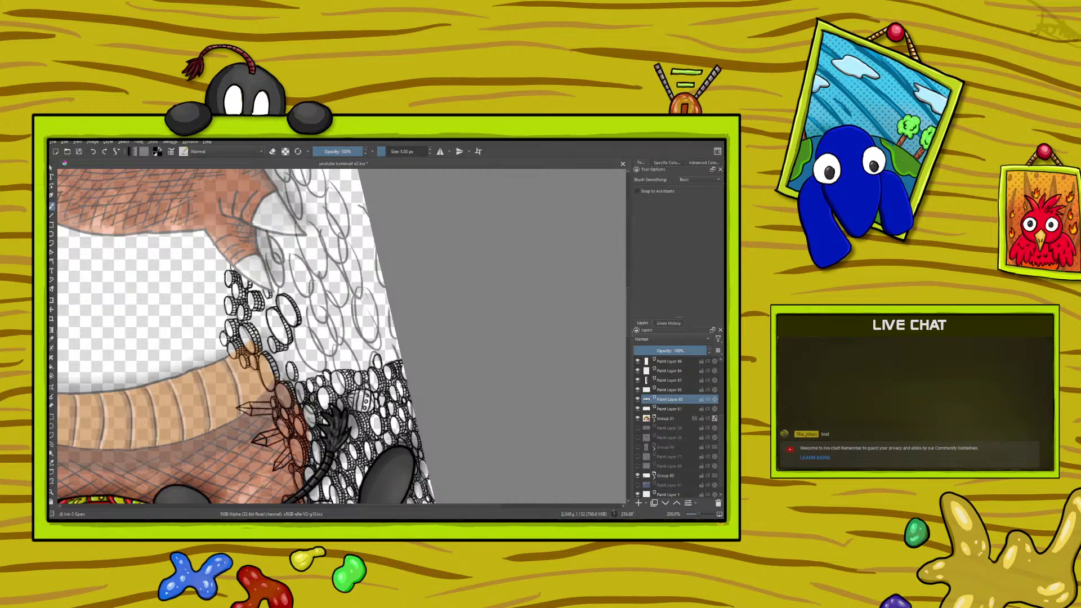
# Outline further small coins between the two large coins and the edge of the belly.
pyautogui.rightClick(201, 332)
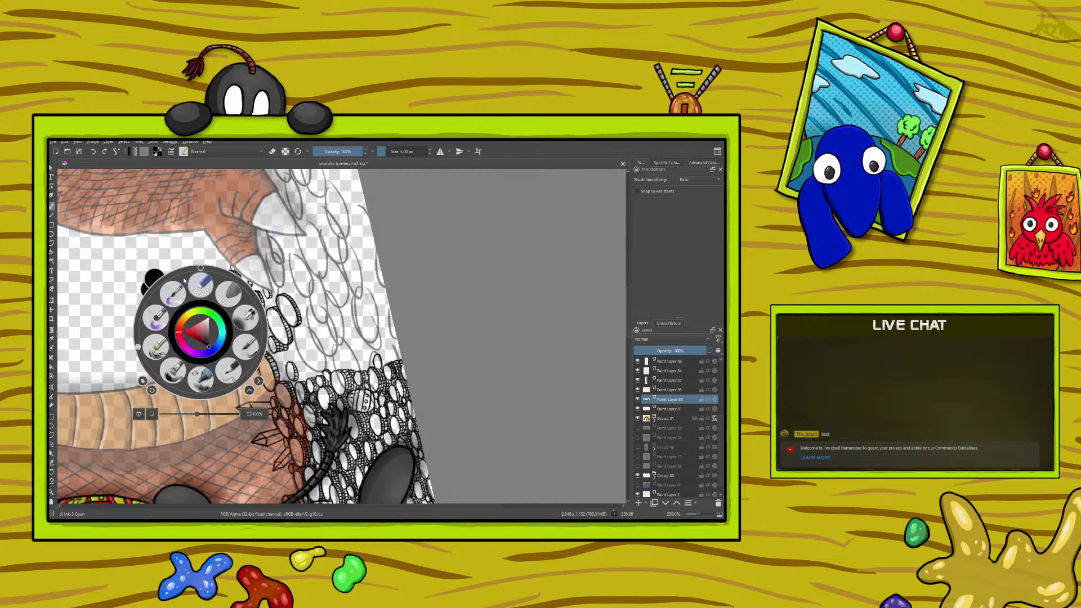
pyautogui.moveTo(137, 347); pyautogui.dragTo(270, 333)
pyautogui.rightClick(270, 333)
pyautogui.moveTo(295, 506); pyautogui.dragTo(321, 507)
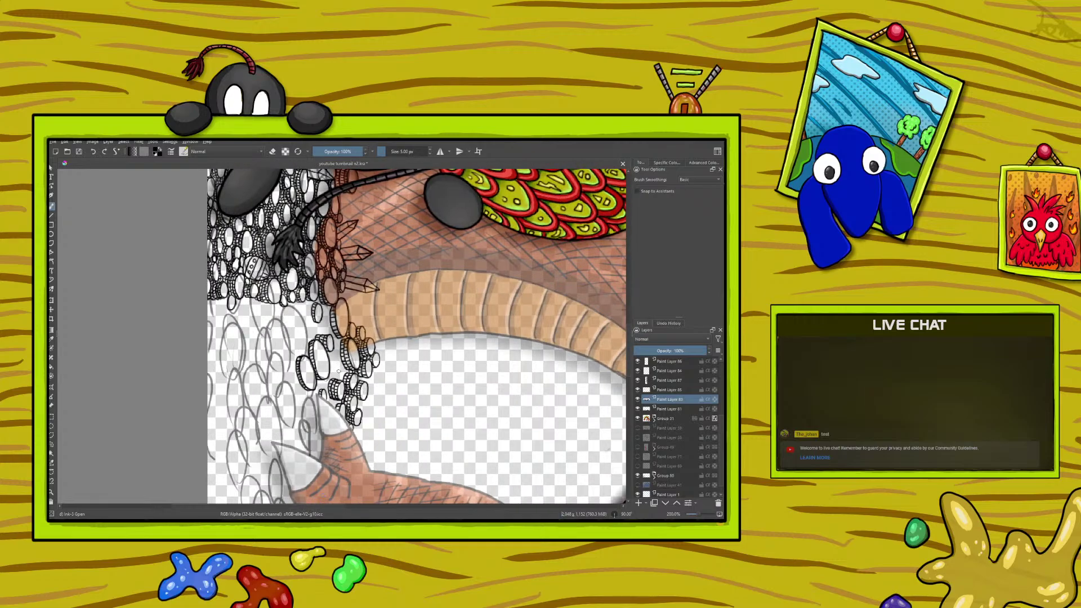
pyautogui.moveTo(337, 360); pyautogui.dragTo(335, 375)
pyautogui.moveTo(333, 361); pyautogui.dragTo(327, 366)
pyautogui.hscroll(3, 325, 505)
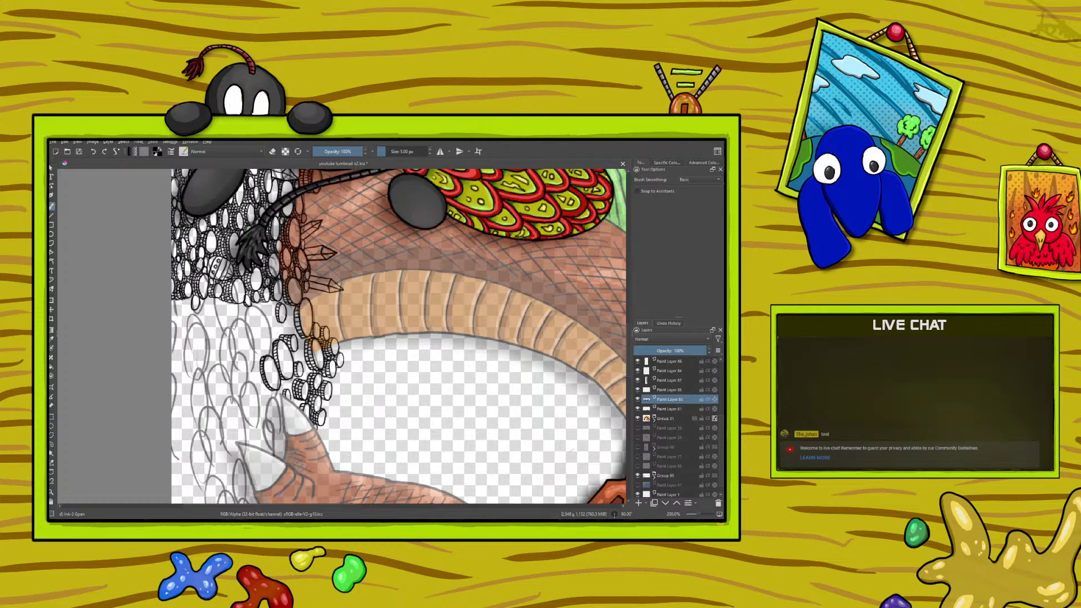
# Draw thick edges and ridges on the small coins packed between the large coins and the belly.
pyautogui.moveTo(299, 506)
pyautogui.mouseDown()
pyautogui.moveTo(280, 510)
pyautogui.moveTo(292, 507)
pyautogui.mouseUp()
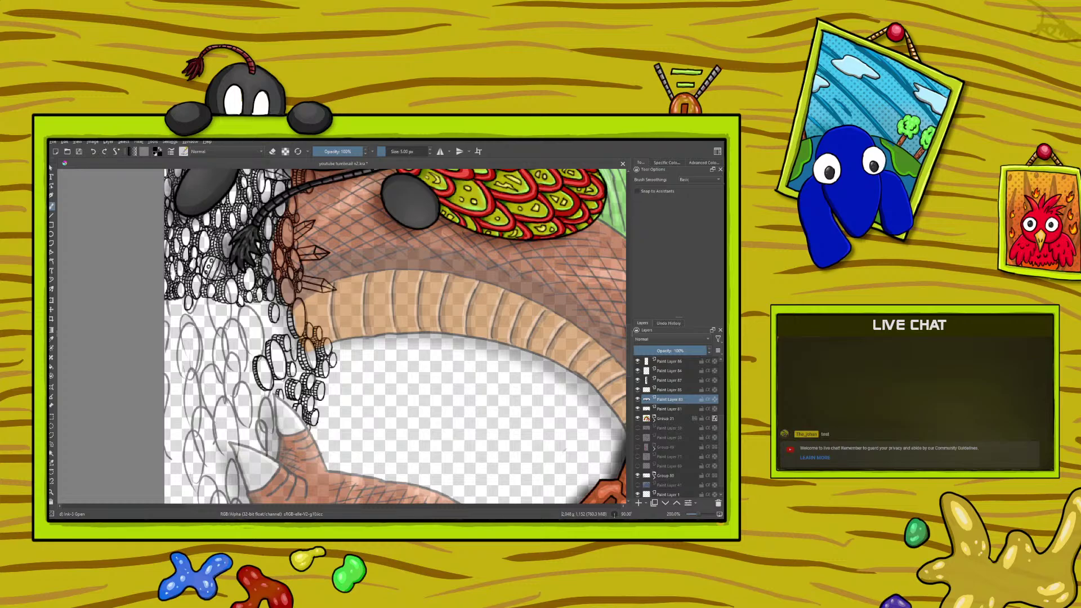
pyautogui.moveTo(286, 351); pyautogui.dragTo(291, 357)
pyautogui.rightClick(214, 409)
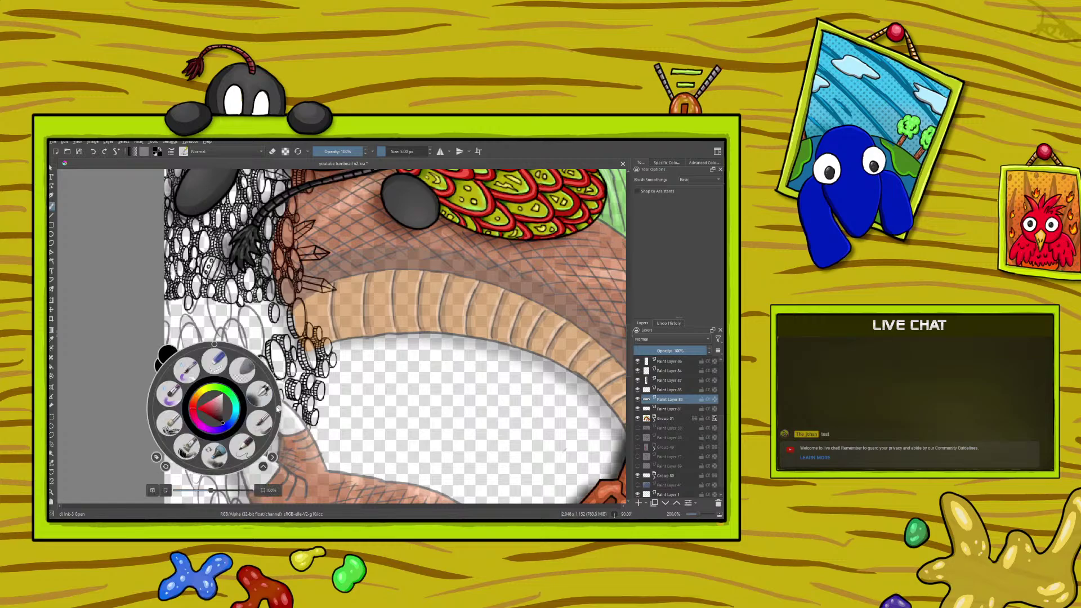
pyautogui.moveTo(276, 401); pyautogui.dragTo(152, 420)
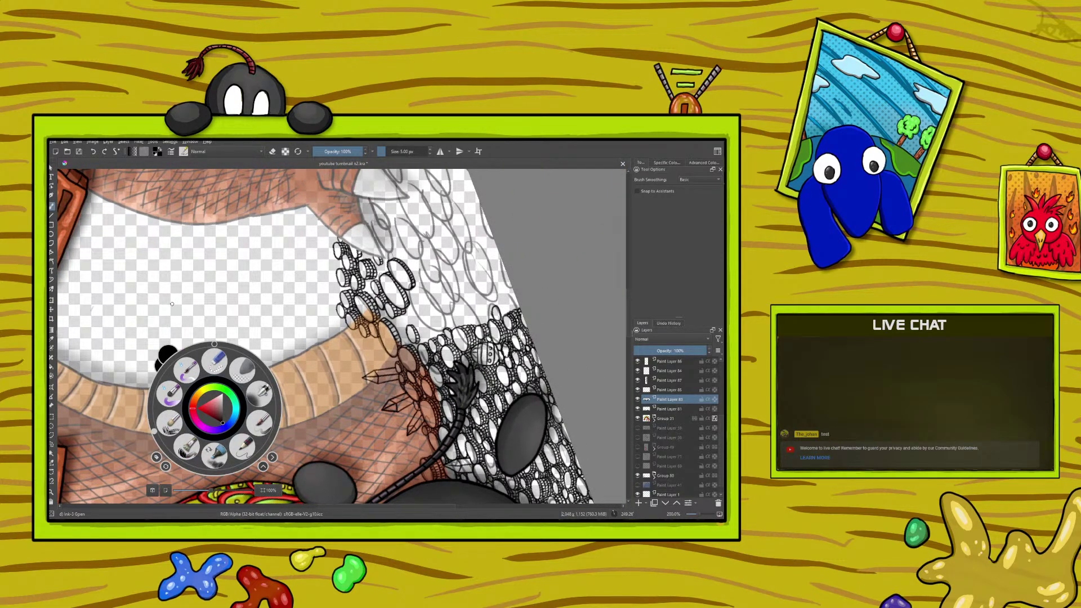
pyautogui.click(242, 442)
pyautogui.moveTo(332, 509); pyautogui.dragTo(352, 499)
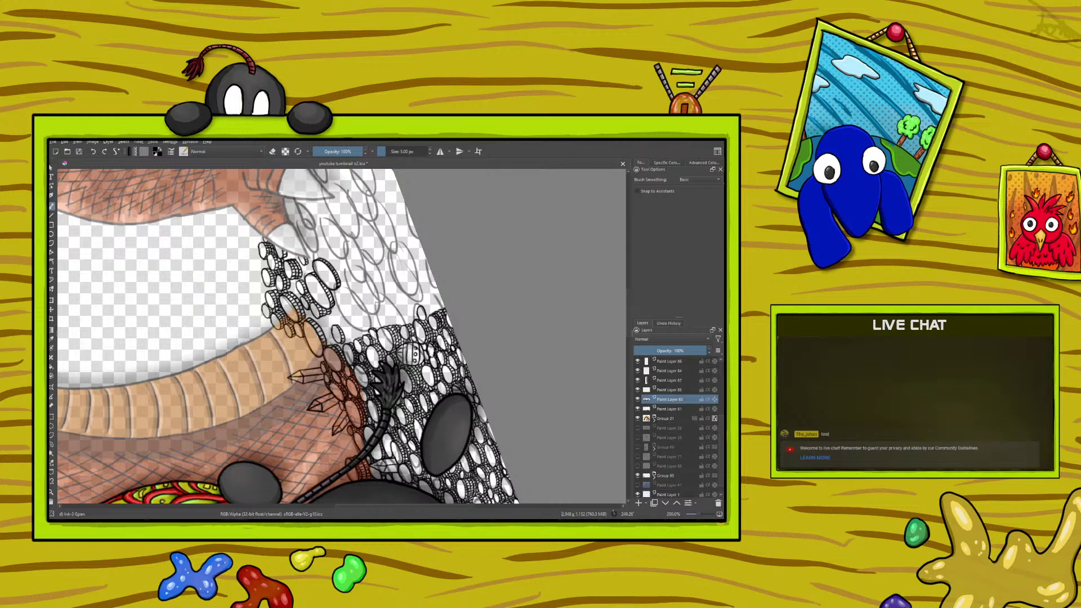
pyautogui.moveTo(350, 509); pyautogui.dragTo(357, 501)
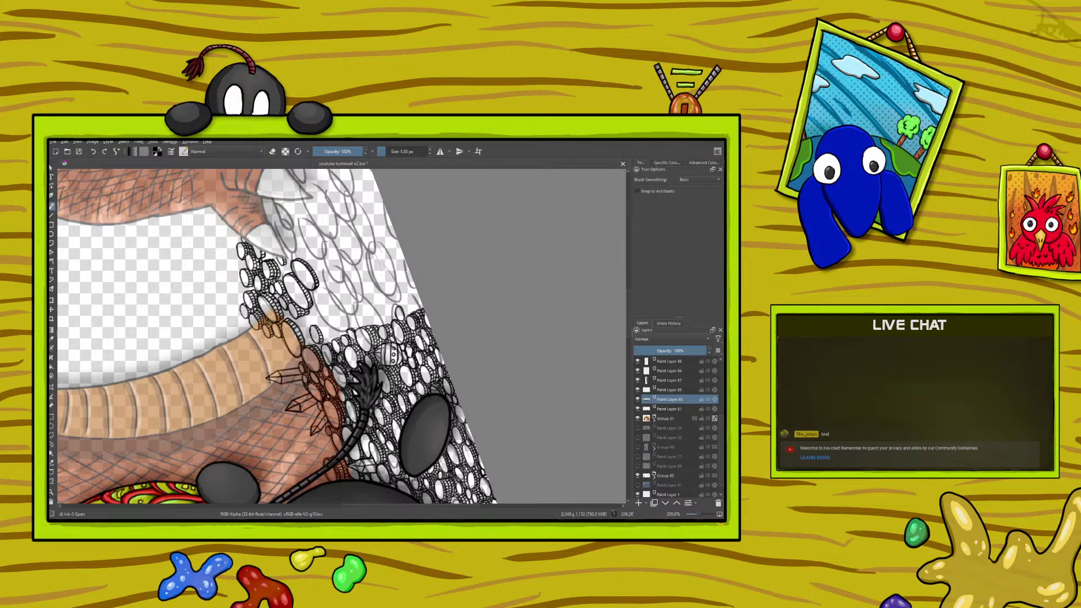
# Ink the remaining coin edges near the belly and clean up their overlapping lines in eraser mode.
pyautogui.rightClick(233, 359)
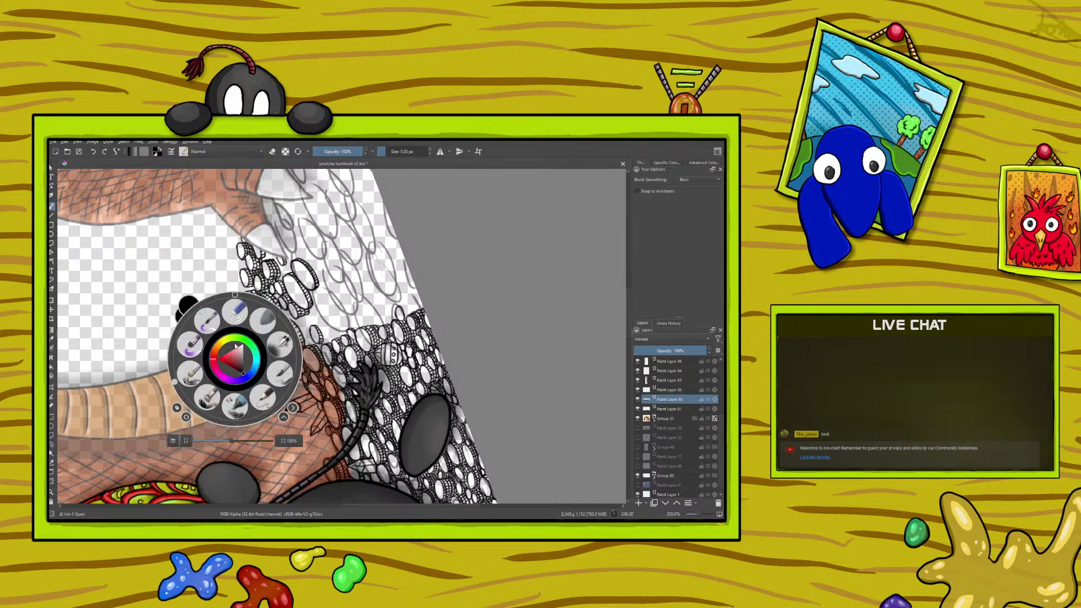
pyautogui.click(173, 381)
pyautogui.moveTo(174, 382); pyautogui.dragTo(290, 389)
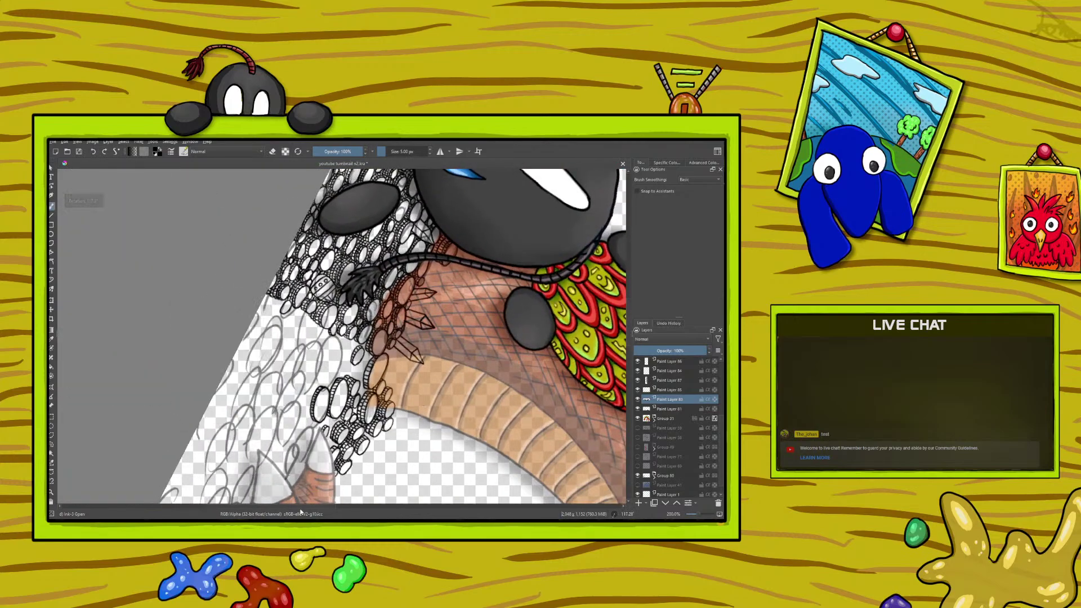
pyautogui.moveTo(410, 493); pyautogui.dragTo(328, 492)
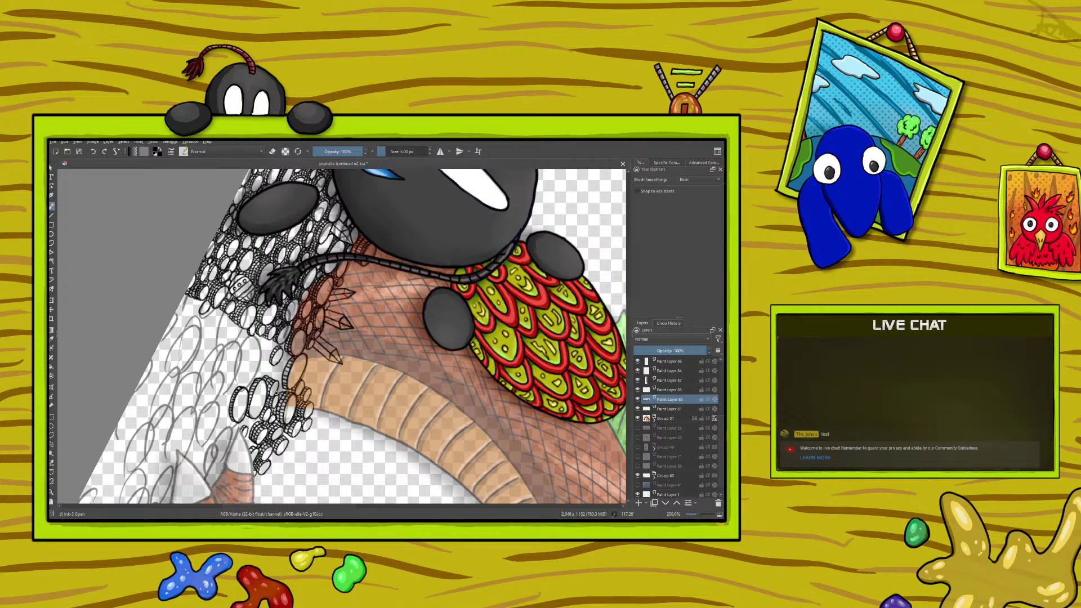
pyautogui.rightClick(236, 382)
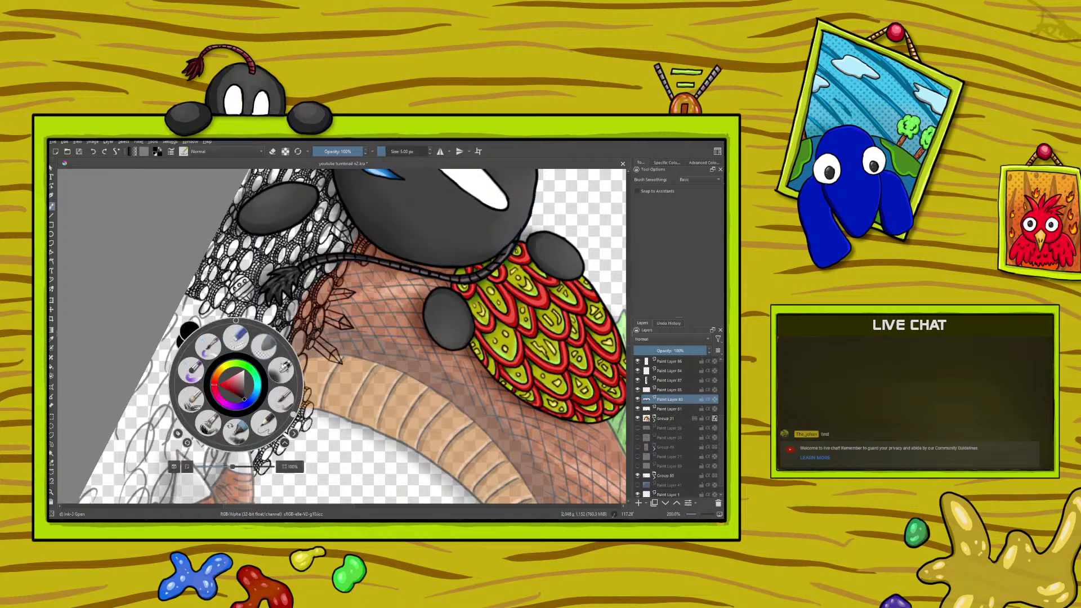
pyautogui.moveTo(233, 324); pyautogui.dragTo(299, 376)
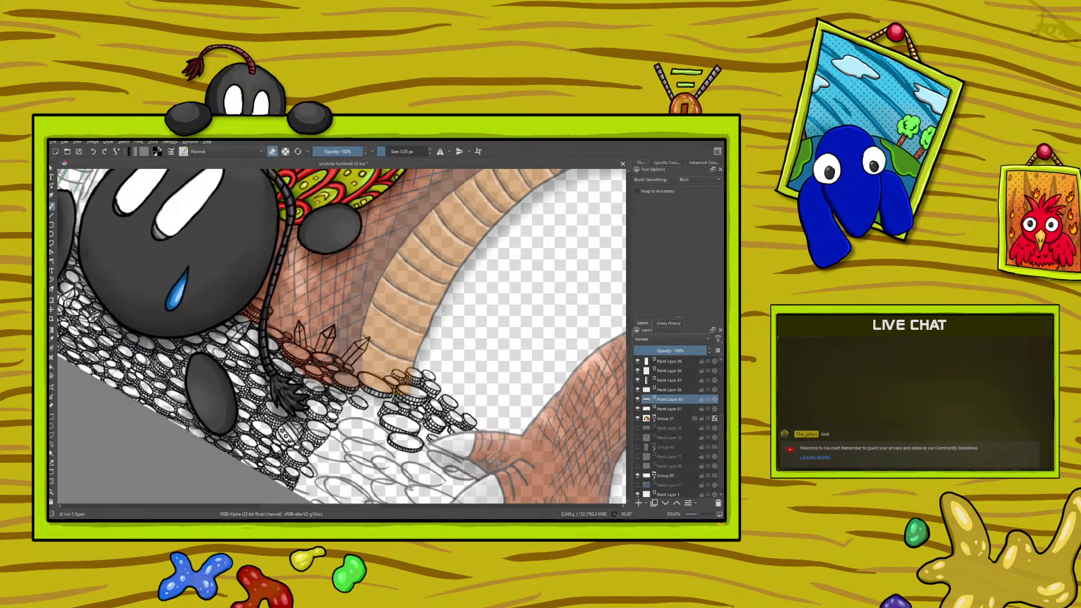
pyautogui.click(274, 152)
pyautogui.rightClick(303, 408)
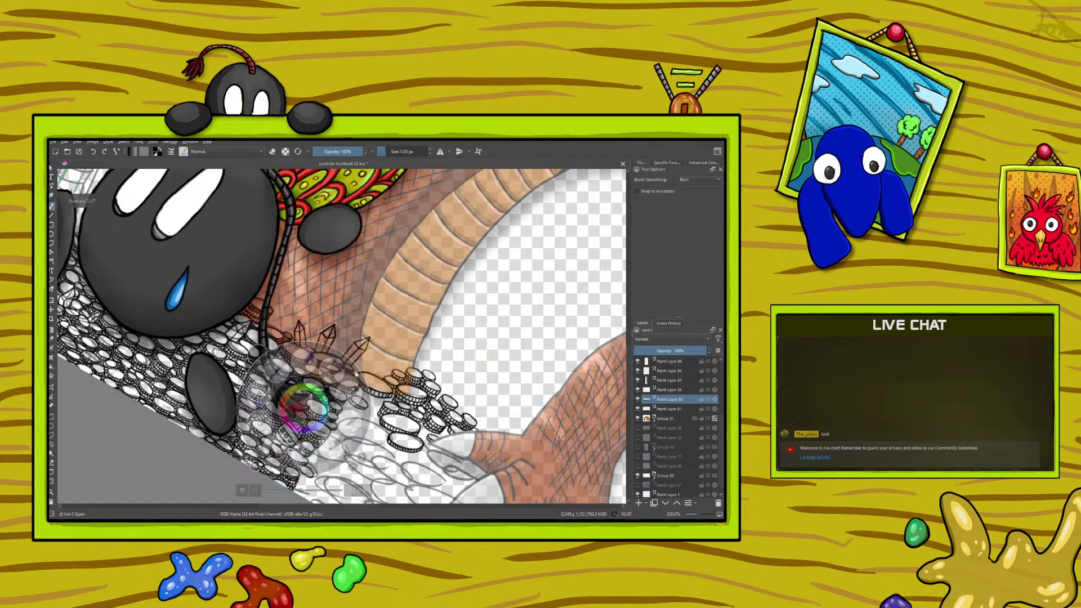
pyautogui.moveTo(335, 354); pyautogui.dragTo(355, 427)
pyautogui.rightClick(355, 428)
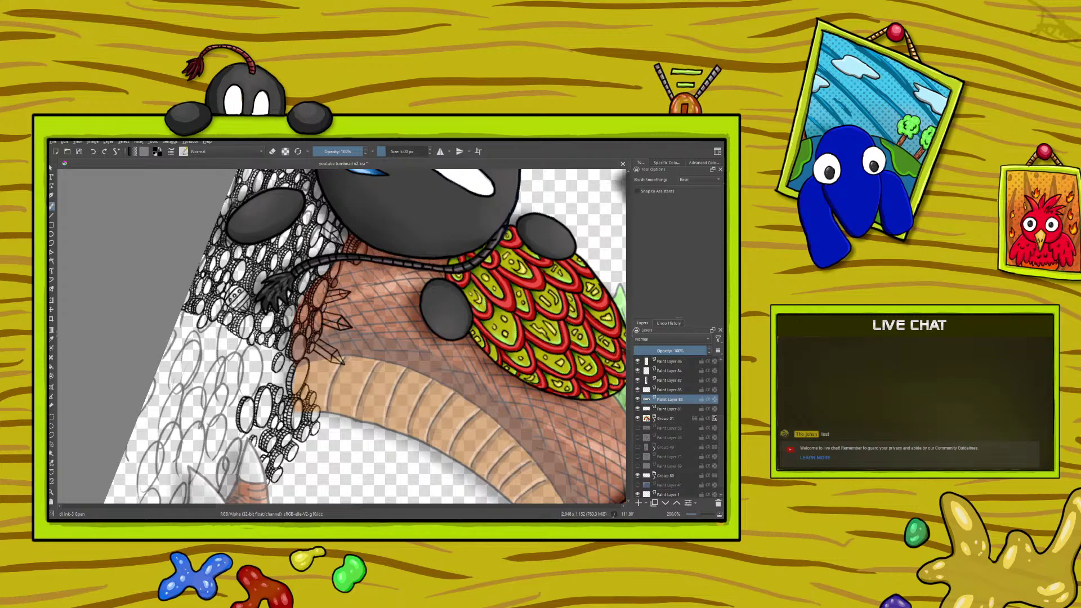
pyautogui.rightClick(216, 331)
pyautogui.moveTo(290, 367); pyautogui.dragTo(238, 390)
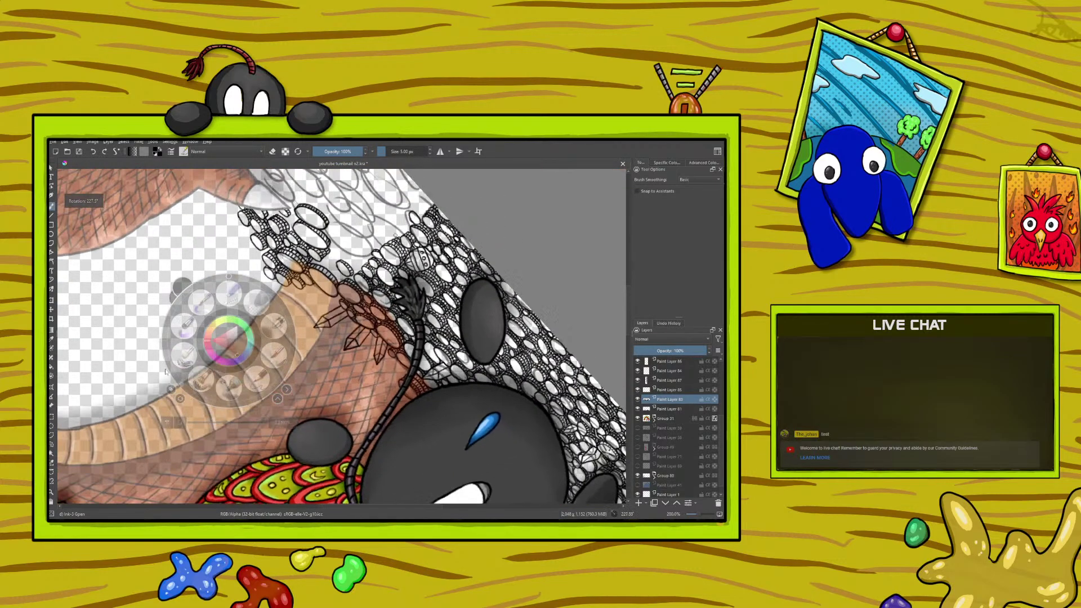
pyautogui.rightClick(238, 390)
pyautogui.moveTo(629, 309); pyautogui.dragTo(627, 281)
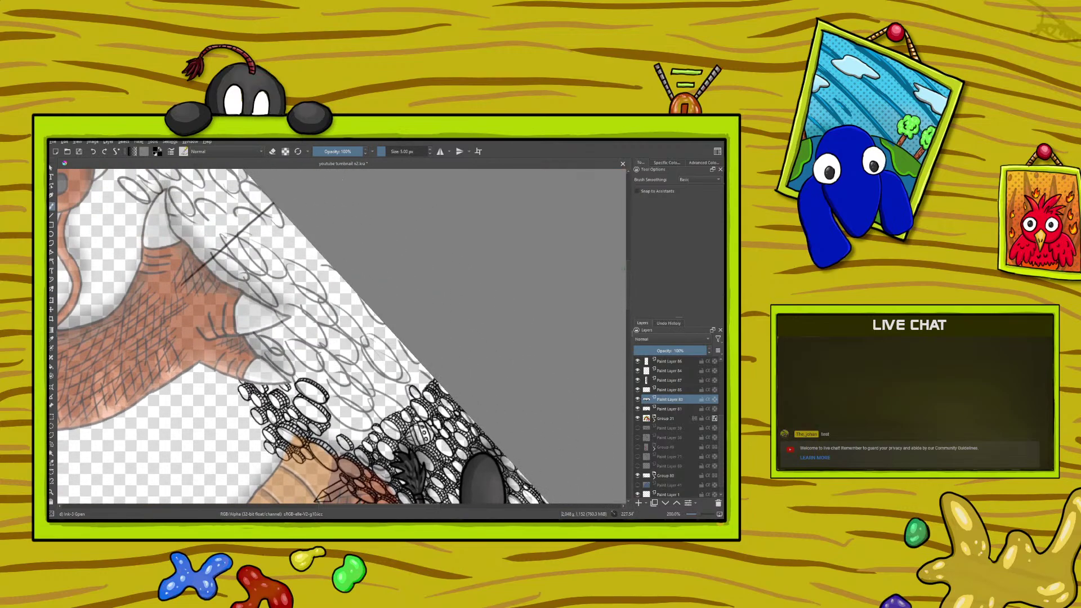
pyautogui.moveTo(326, 506); pyautogui.dragTo(335, 508)
# Outline small coins in the open space next to the two large coins, on the side facing the dark pile.
pyautogui.rightClick(241, 329)
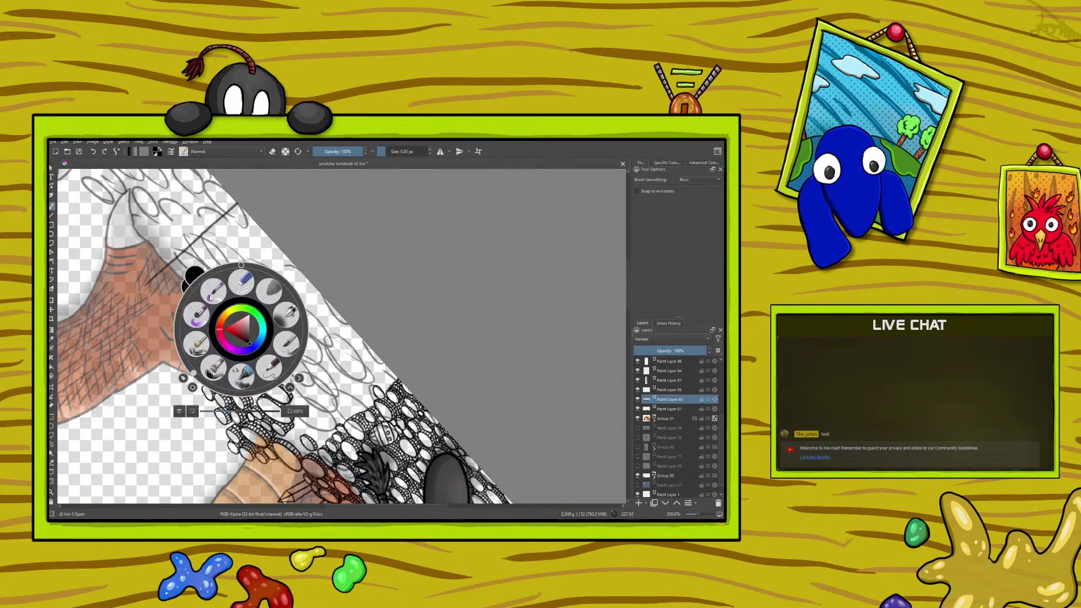
pyautogui.moveTo(192, 373); pyautogui.dragTo(177, 322)
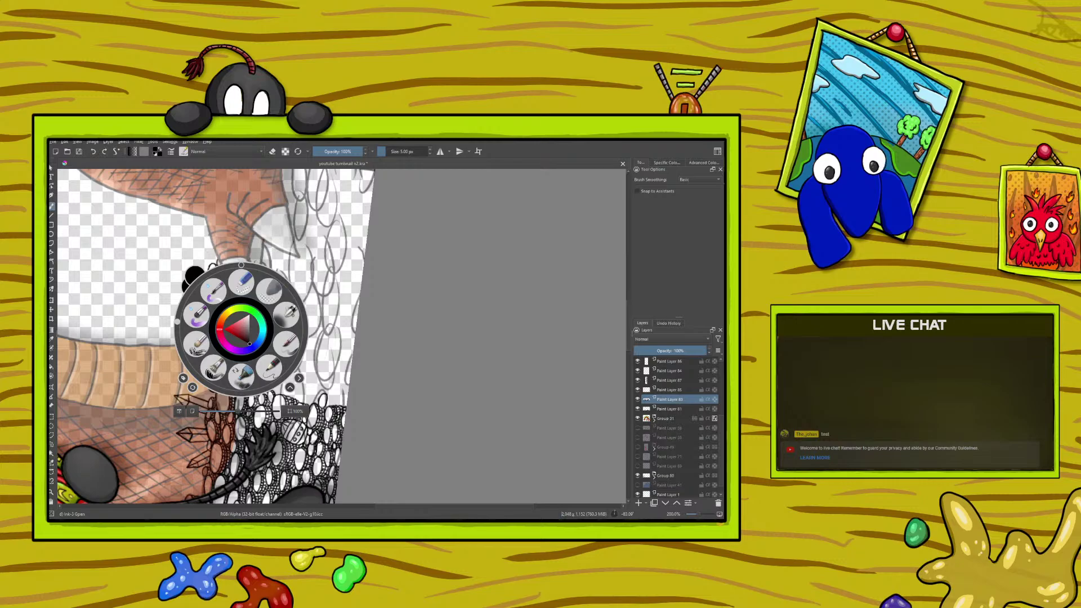
pyautogui.click(301, 259)
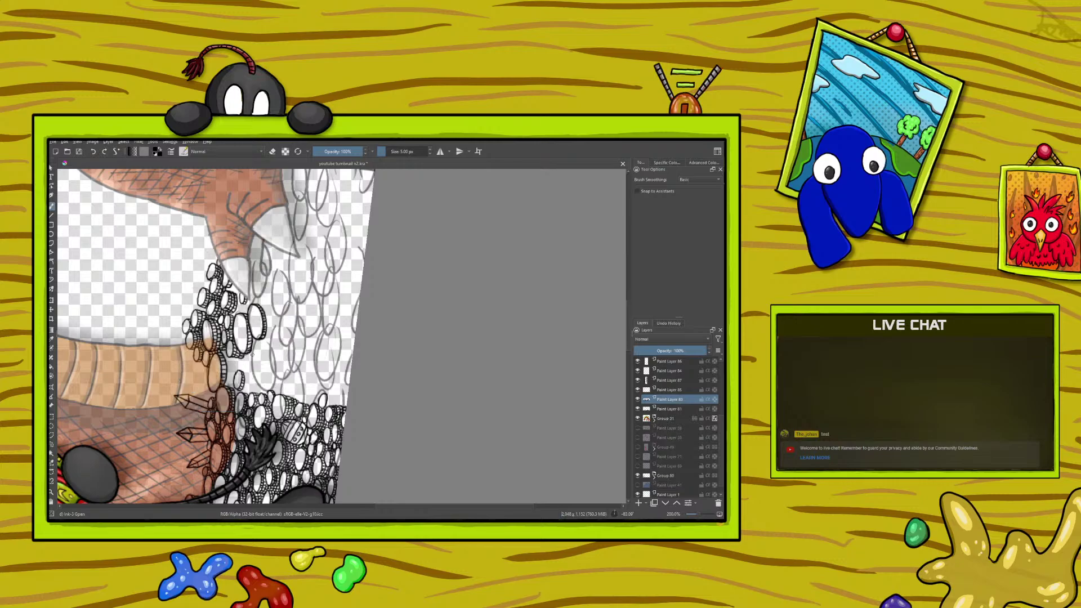
pyautogui.moveTo(252, 348)
pyautogui.mouseDown()
pyautogui.moveTo(249, 372)
pyautogui.moveTo(258, 366)
pyautogui.mouseUp()
pyautogui.moveTo(260, 346); pyautogui.dragTo(258, 358)
pyautogui.moveTo(386, 505)
pyautogui.mouseDown()
pyautogui.moveTo(363, 512)
pyautogui.moveTo(405, 507)
pyautogui.mouseUp()
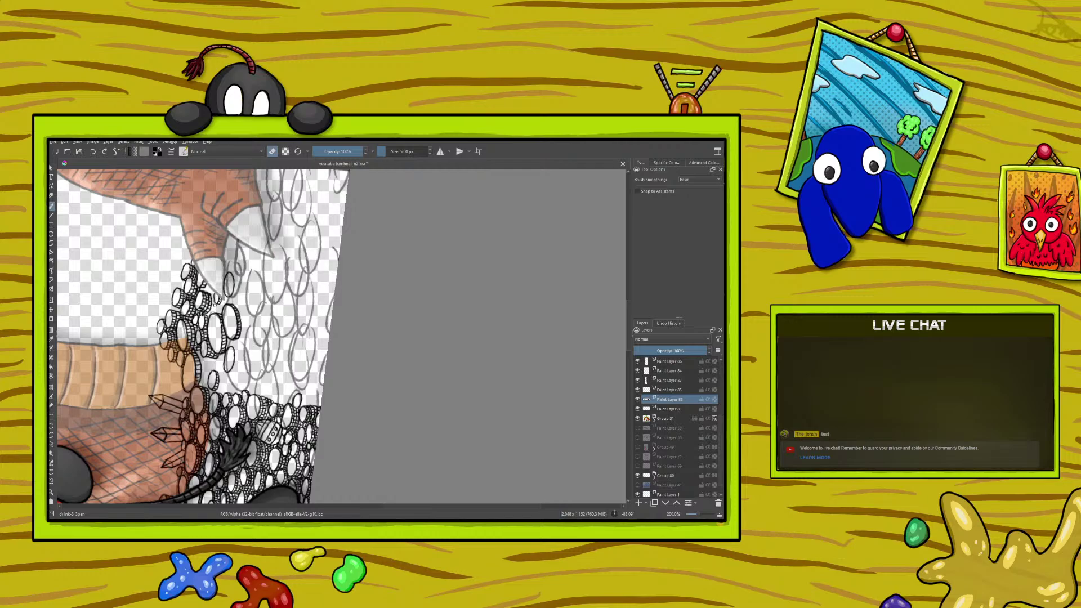
# Erase the overlapping lines of the newly outlined coins and ink their thick edges beside the large coins.
pyautogui.rightClick(190, 299)
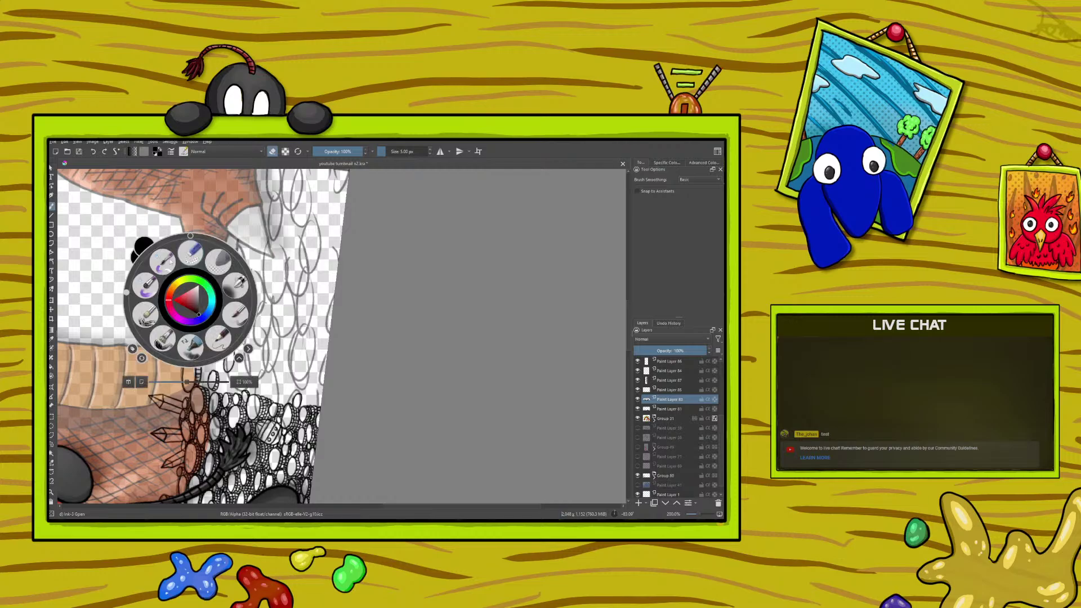
pyautogui.click(255, 298)
pyautogui.moveTo(255, 299); pyautogui.dragTo(246, 323)
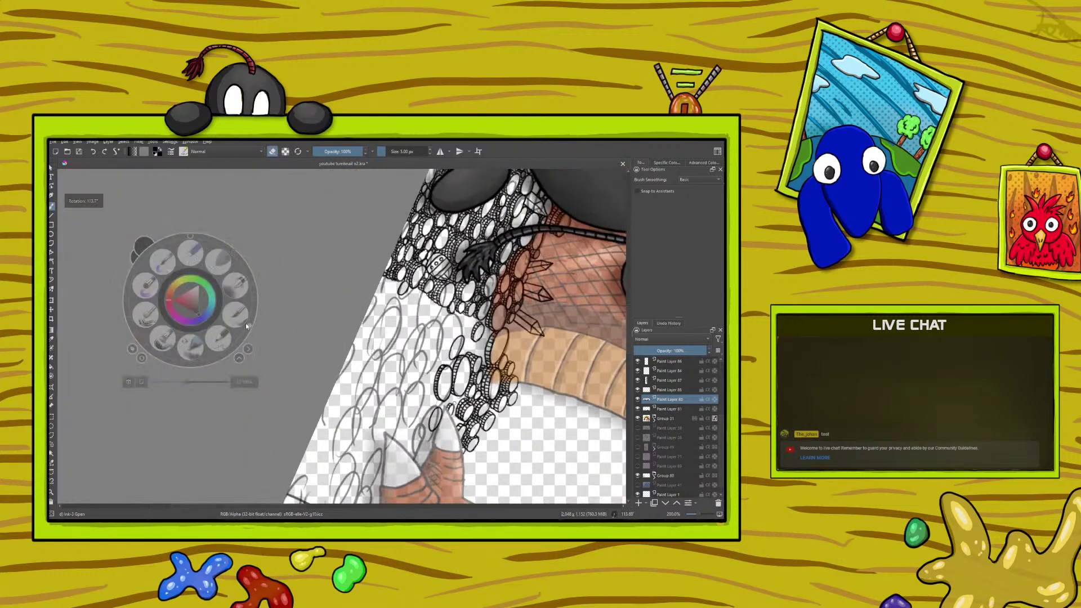
pyautogui.rightClick(246, 323)
pyautogui.moveTo(287, 508); pyautogui.dragTo(309, 506)
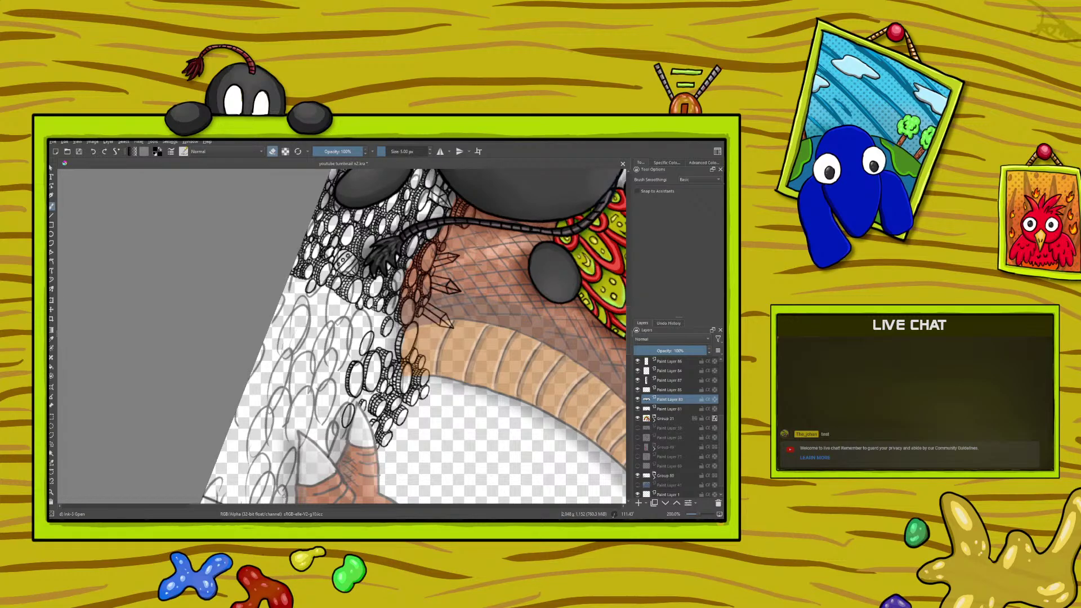
pyautogui.moveTo(287, 509); pyautogui.dragTo(305, 508)
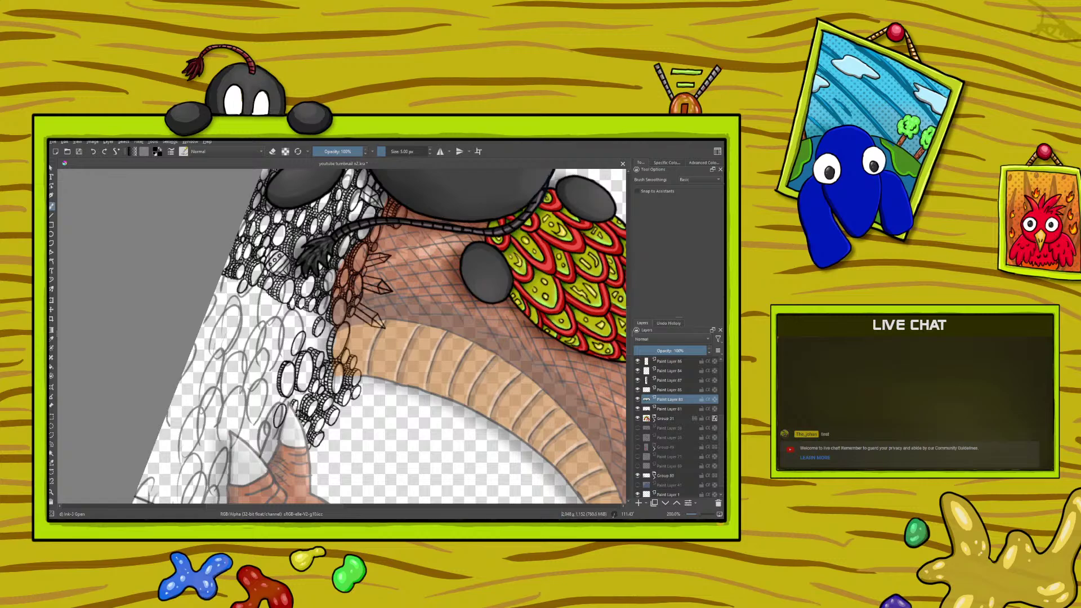
# Tidy the lines where the new coins meet the large coins using eraser mode.
pyautogui.click(272, 151)
pyautogui.rightClick(242, 389)
pyautogui.moveTo(303, 412); pyautogui.dragTo(203, 421)
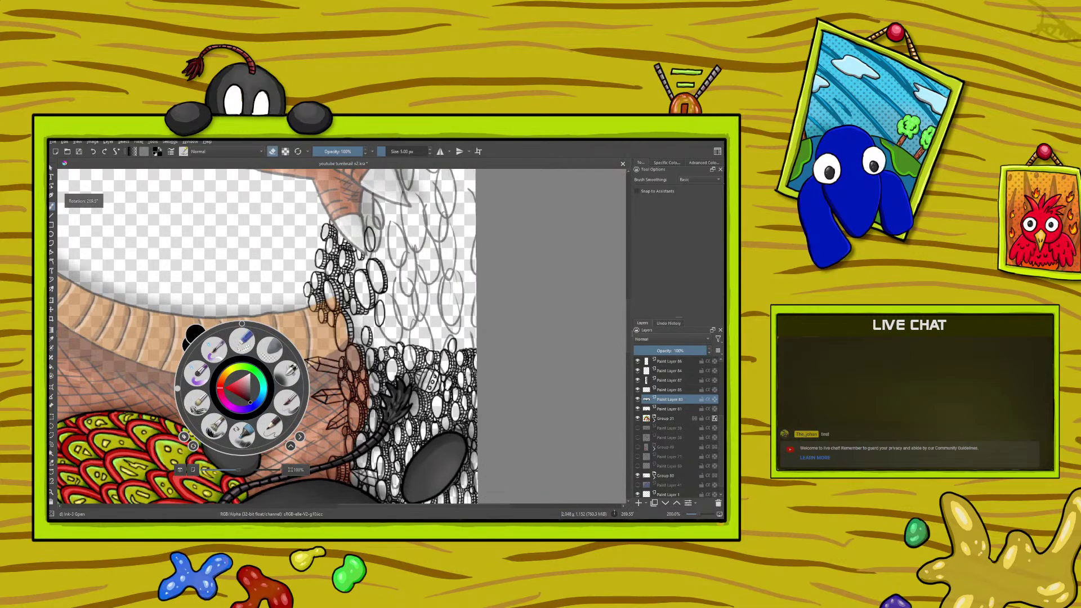
pyautogui.moveTo(349, 504); pyautogui.dragTo(356, 503)
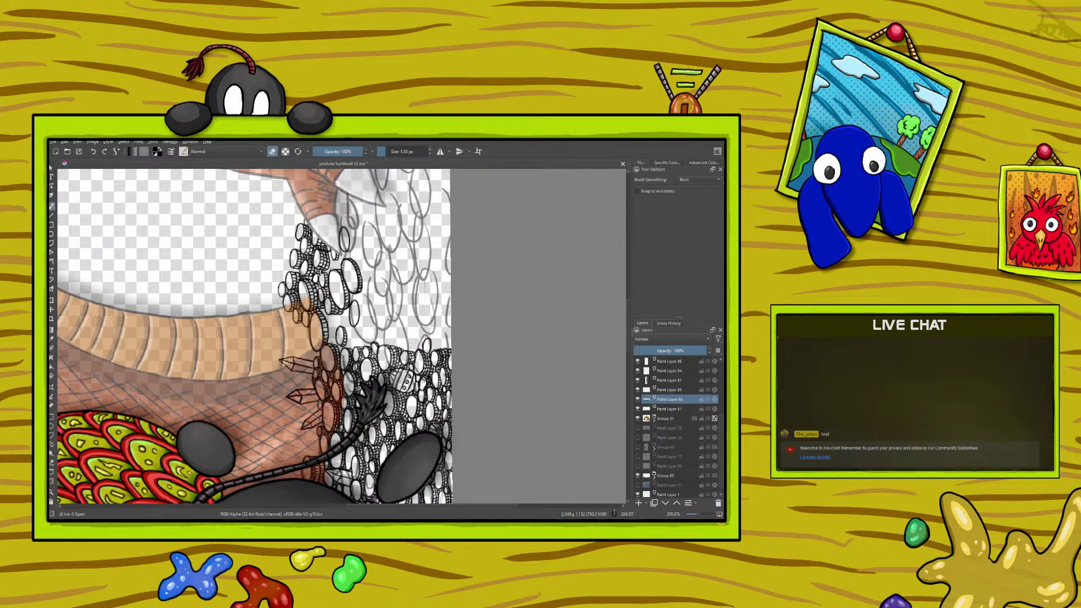
pyautogui.click(273, 152)
# Undo the last stroke and fill the outer side of the loose cluster near the claw with small coins.
pyautogui.click(94, 152)
pyautogui.moveTo(293, 251); pyautogui.dragTo(292, 237)
pyautogui.moveTo(298, 246); pyautogui.dragTo(293, 252)
pyautogui.rightClick(236, 297)
pyautogui.click(172, 298)
pyautogui.moveTo(173, 299); pyautogui.dragTo(306, 284)
pyautogui.moveTo(295, 506); pyautogui.dragTo(304, 508)
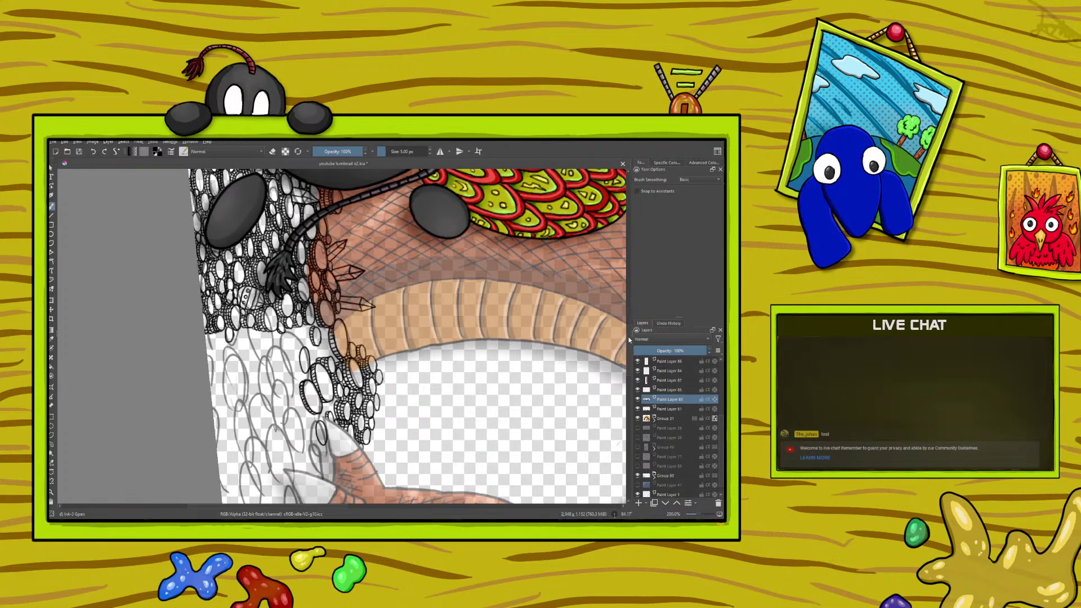
# Outline the first small coins in the gap between the front foot's two claws nearest the inked pile.
pyautogui.scroll(-3, 630, 340)
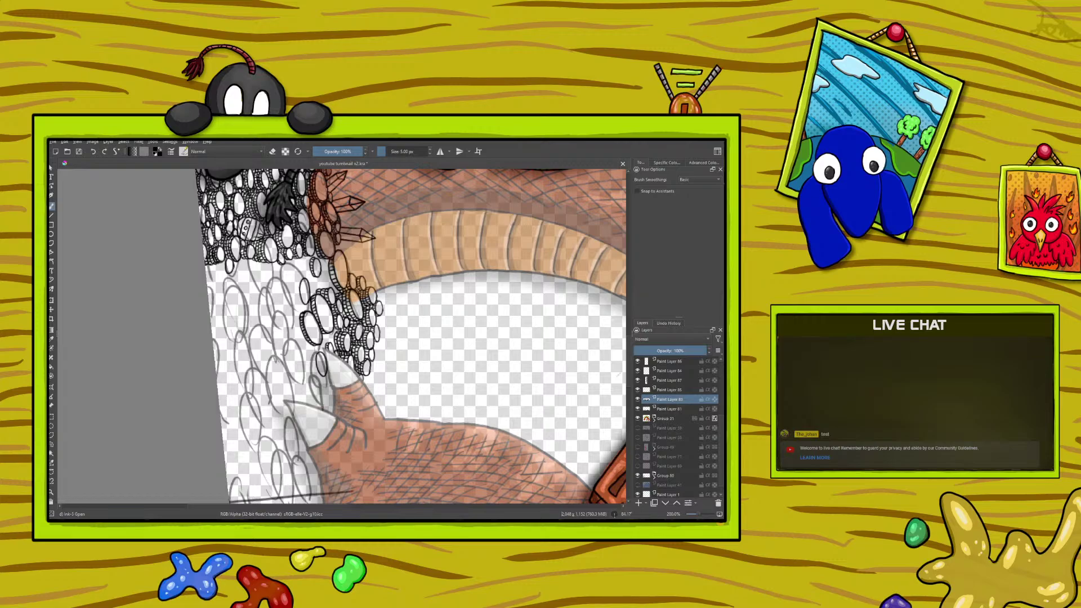
pyautogui.moveTo(306, 508); pyautogui.dragTo(323, 506)
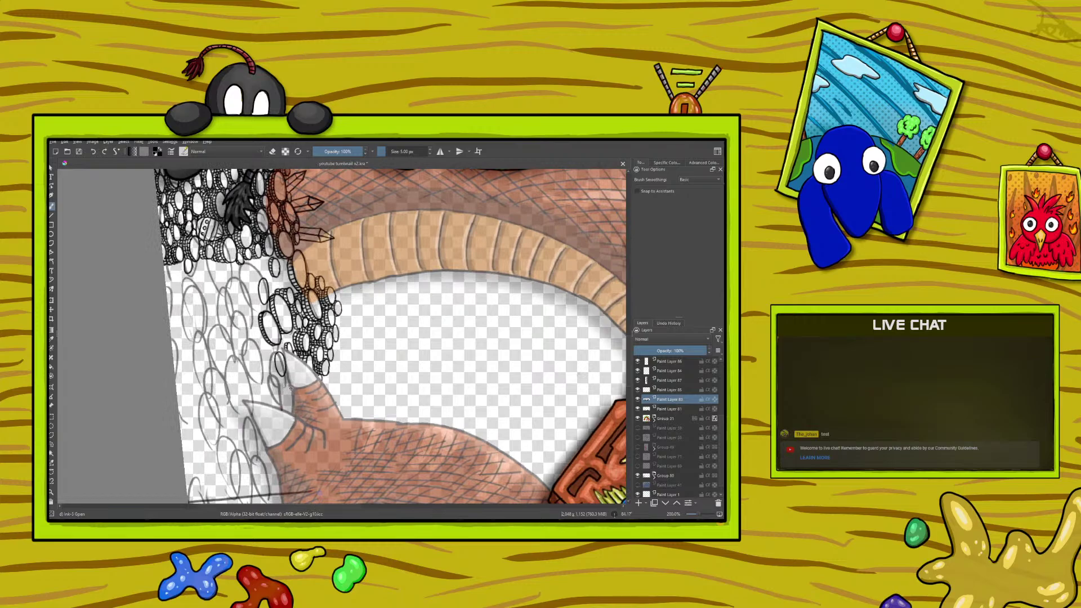
pyautogui.moveTo(285, 391); pyautogui.dragTo(288, 402)
pyautogui.click(94, 152)
pyautogui.rightClick(238, 354)
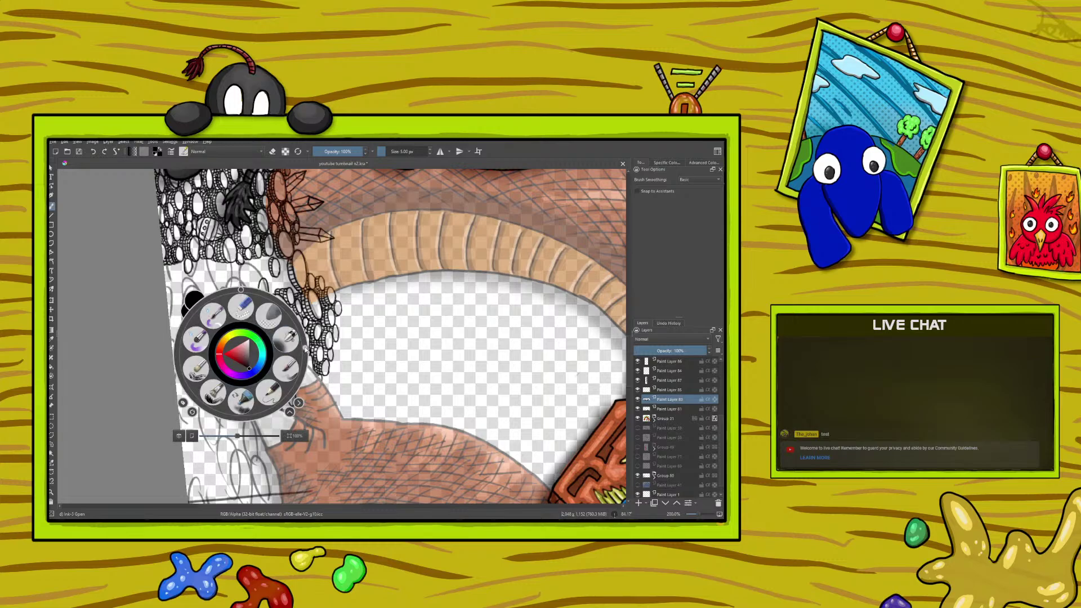
pyautogui.click(269, 295)
pyautogui.moveTo(269, 295); pyautogui.dragTo(180, 358)
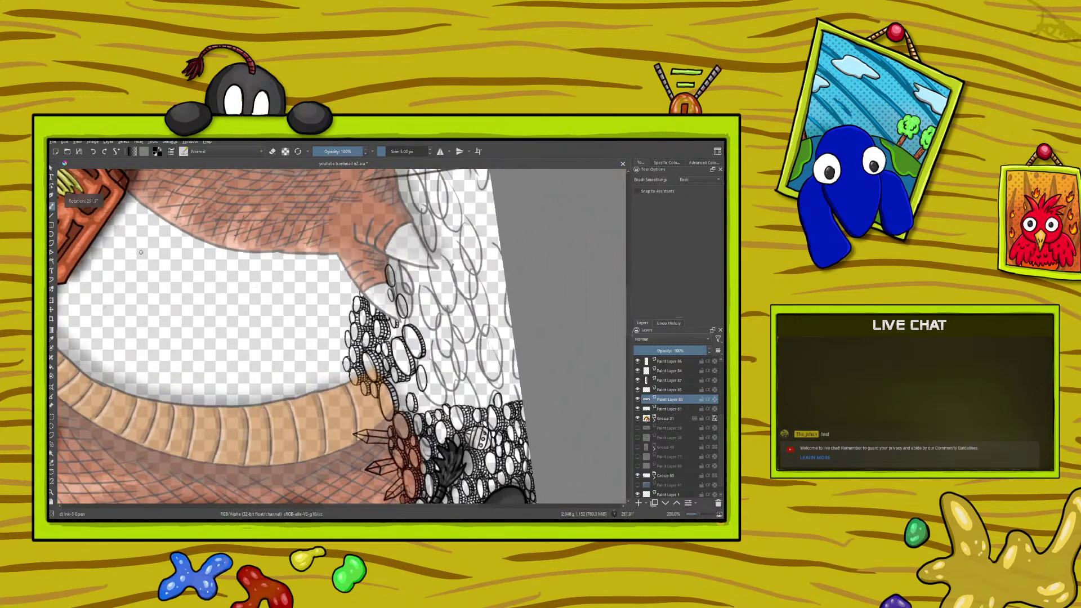
# Ink the thick edges of the small coins in the gap between the two claws.
pyautogui.moveTo(432, 495); pyautogui.dragTo(342, 489)
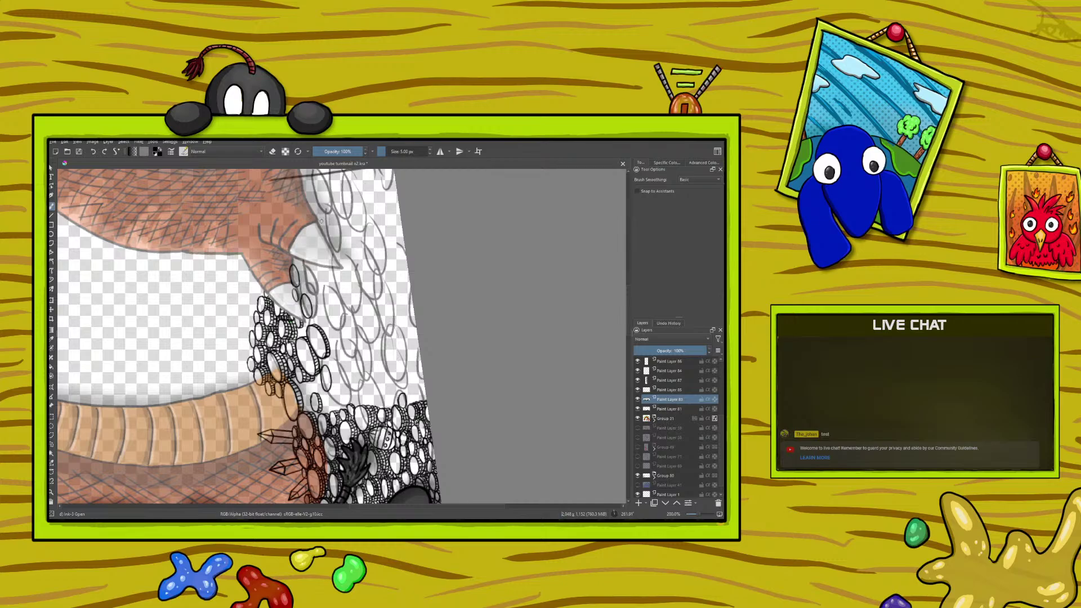
pyautogui.rightClick(258, 360)
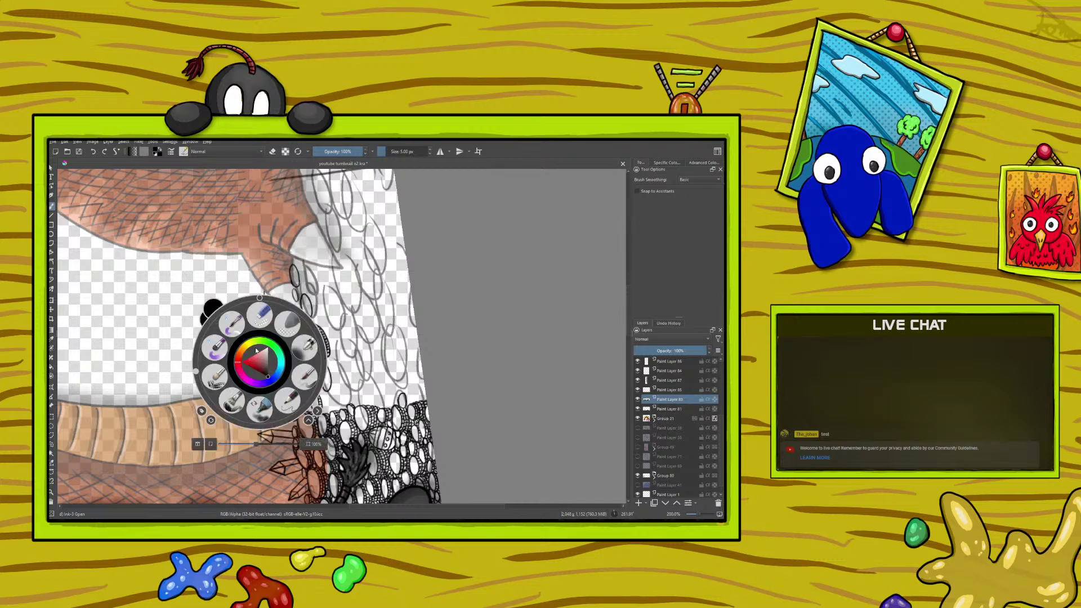
pyautogui.moveTo(197, 373); pyautogui.dragTo(202, 411)
pyautogui.click(202, 411)
pyautogui.hscroll(3, 319, 503)
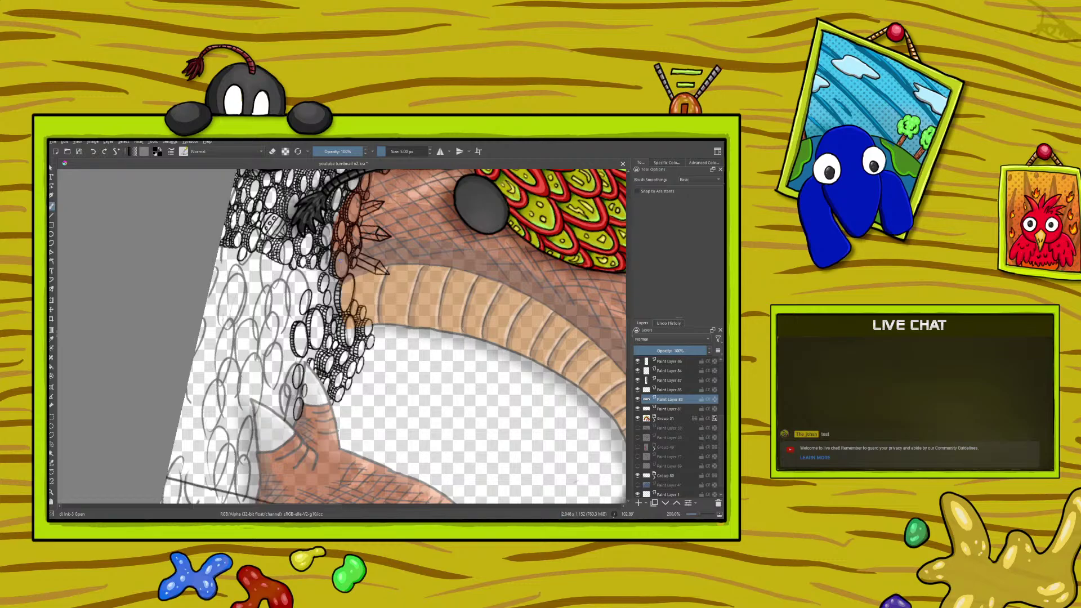
pyautogui.rightClick(205, 374)
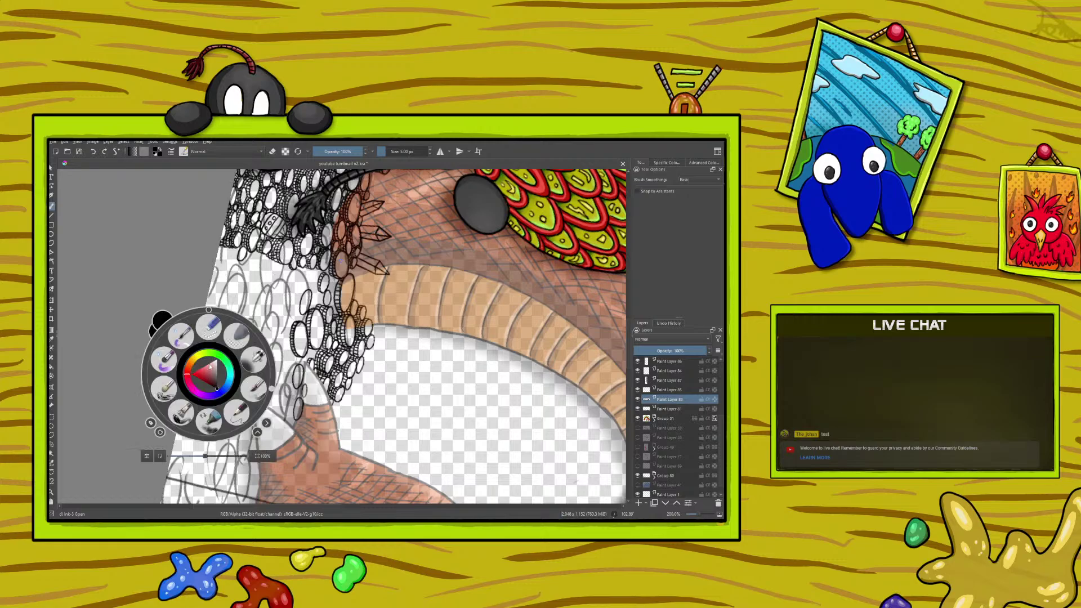
pyautogui.moveTo(259, 394); pyautogui.dragTo(141, 308)
pyautogui.click(141, 309)
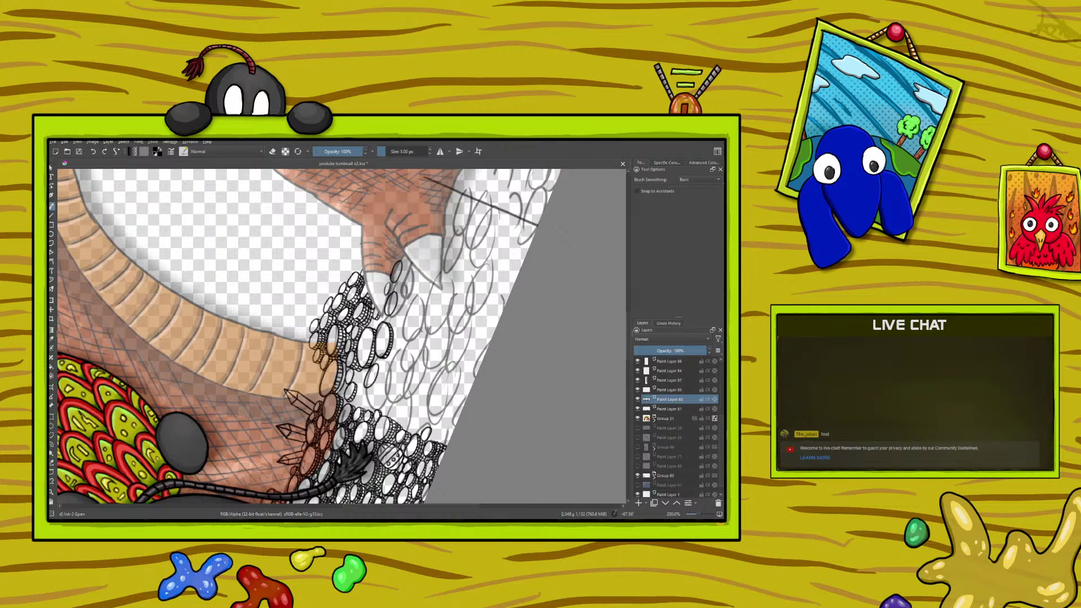
# Extend the coin stack between the two claws and close the outlines where its coins overlap.
pyautogui.moveTo(340, 379); pyautogui.dragTo(344, 378)
pyautogui.moveTo(340, 386); pyautogui.dragTo(337, 396)
pyautogui.rightClick(292, 390)
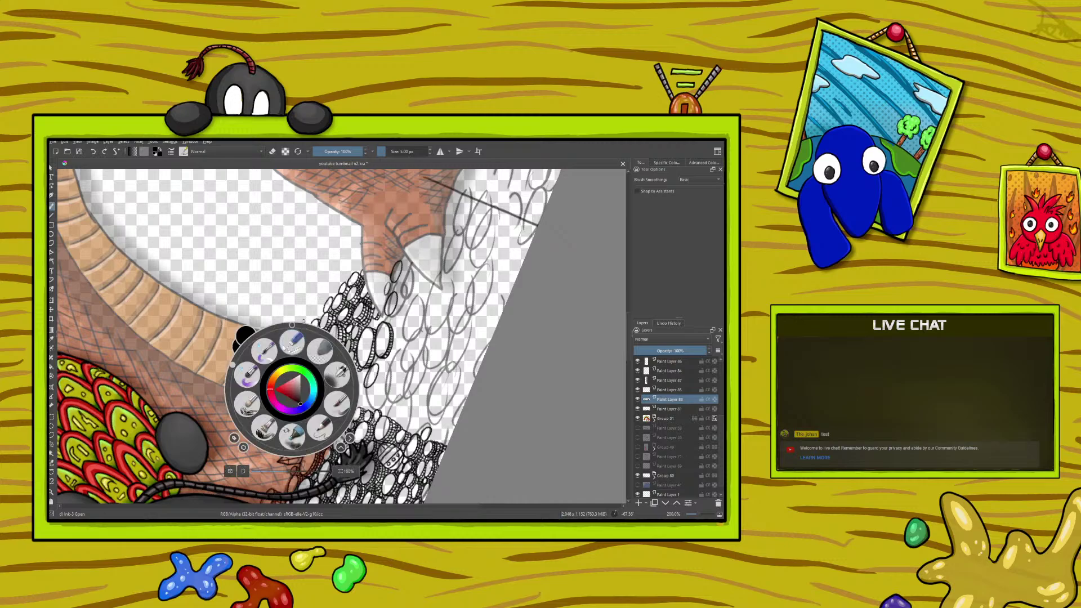
pyautogui.moveTo(226, 363); pyautogui.dragTo(245, 434)
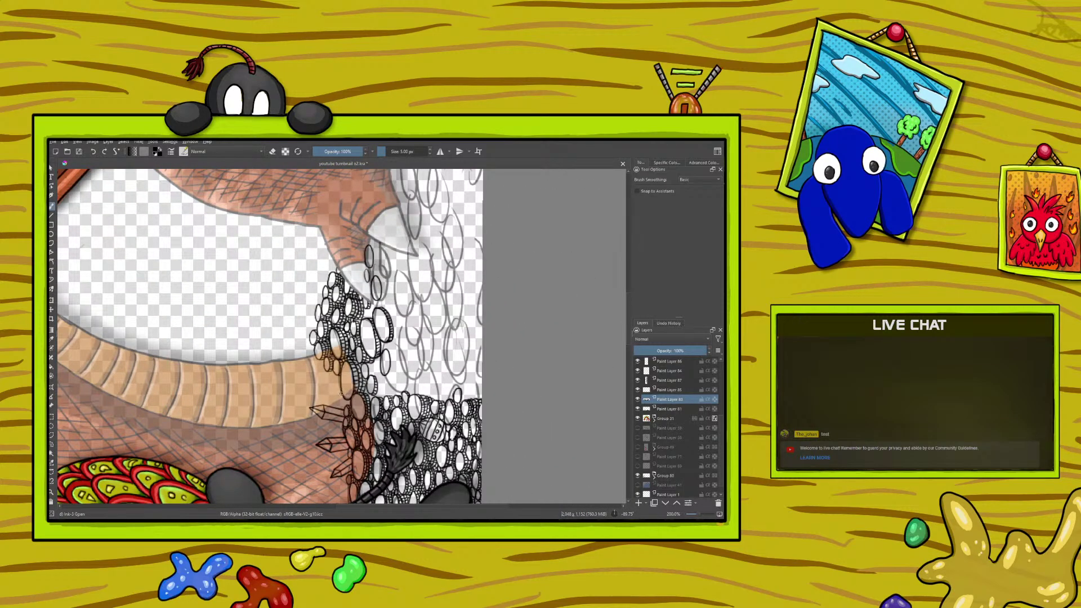
pyautogui.rightClick(291, 359)
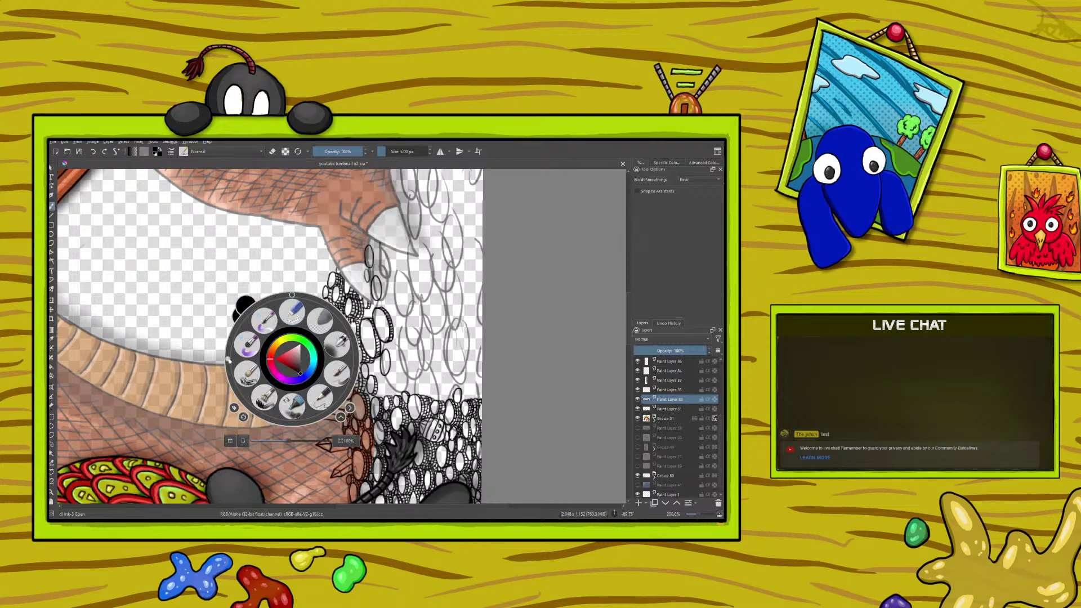
pyautogui.click(230, 340)
pyautogui.moveTo(230, 340); pyautogui.dragTo(309, 310)
pyautogui.rightClick(309, 311)
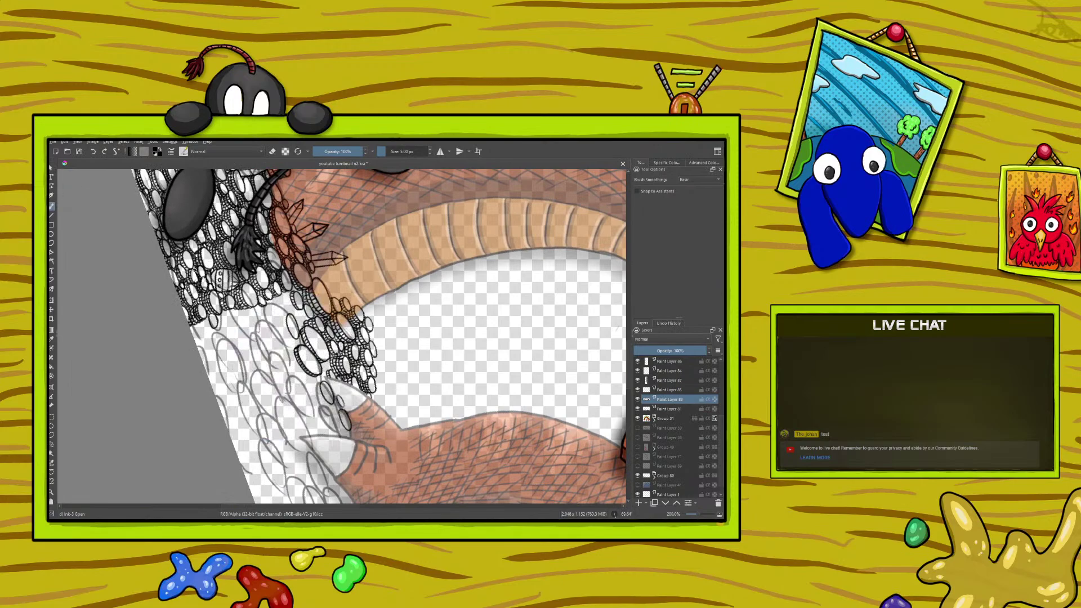
pyautogui.moveTo(337, 507); pyautogui.dragTo(322, 509)
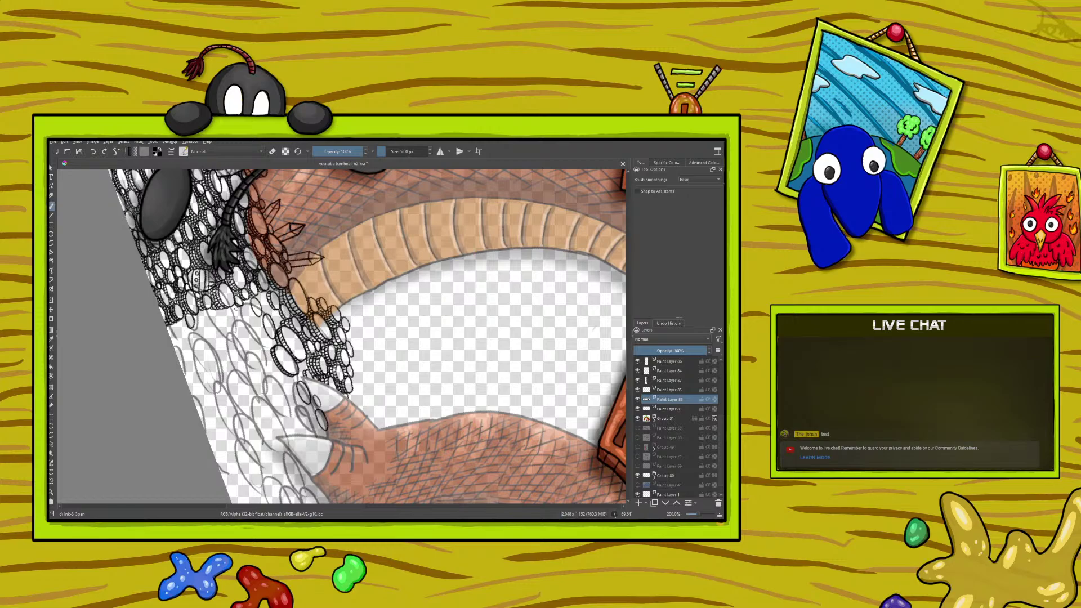
# Draw ridge lines along the rims of the stacked coins between the claws.
pyautogui.rightClick(236, 310)
pyautogui.moveTo(268, 263)
pyautogui.mouseDown()
pyautogui.moveTo(220, 255)
pyautogui.moveTo(183, 287)
pyautogui.moveTo(178, 337)
pyautogui.moveTo(188, 351)
pyautogui.moveTo(225, 251)
pyautogui.mouseUp()
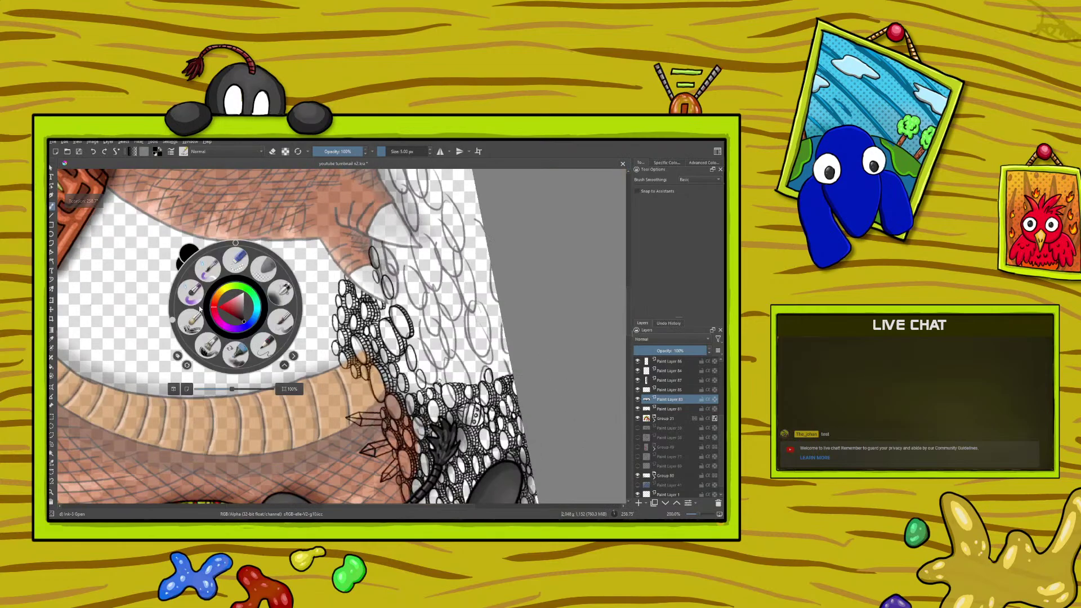
pyautogui.moveTo(343, 506); pyautogui.dragTo(366, 506)
pyautogui.rightClick(192, 292)
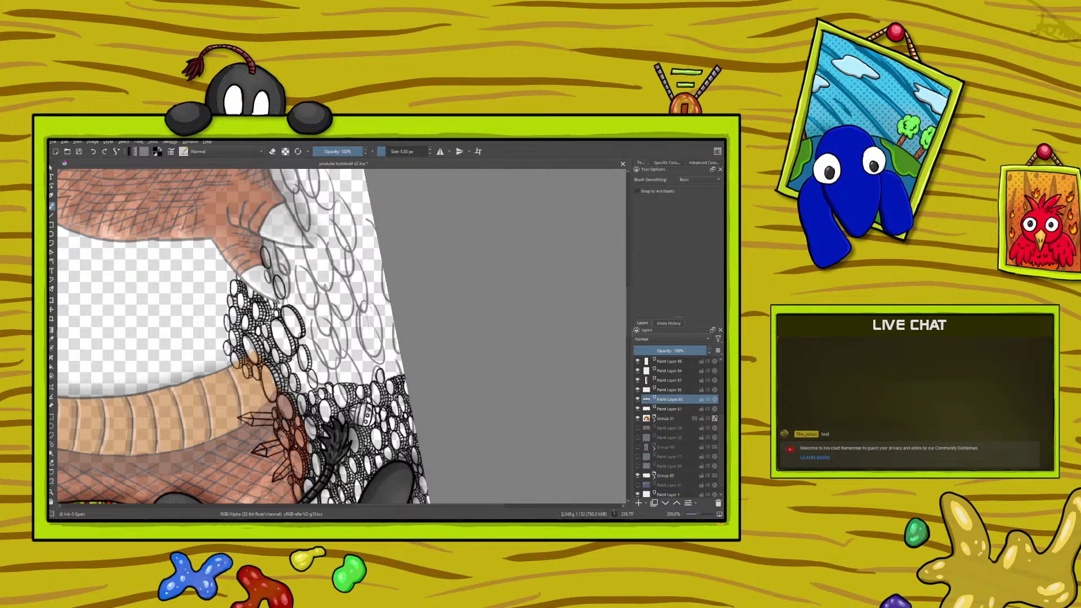
pyautogui.rightClick(188, 373)
pyautogui.moveTo(120, 385); pyautogui.dragTo(256, 371)
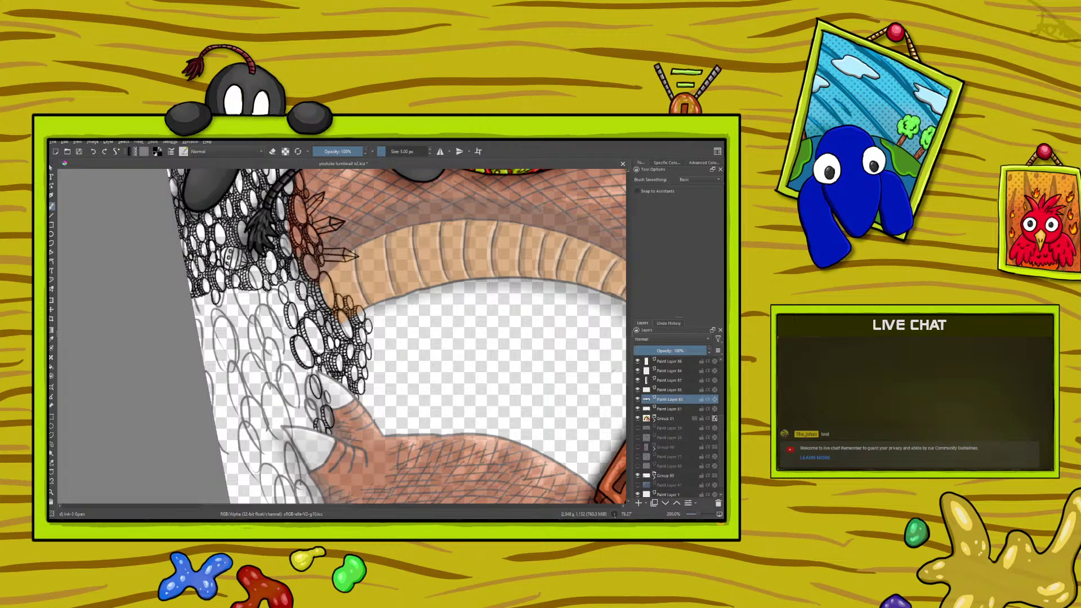
pyautogui.rightClick(262, 372)
pyautogui.moveTo(311, 359); pyautogui.dragTo(166, 422)
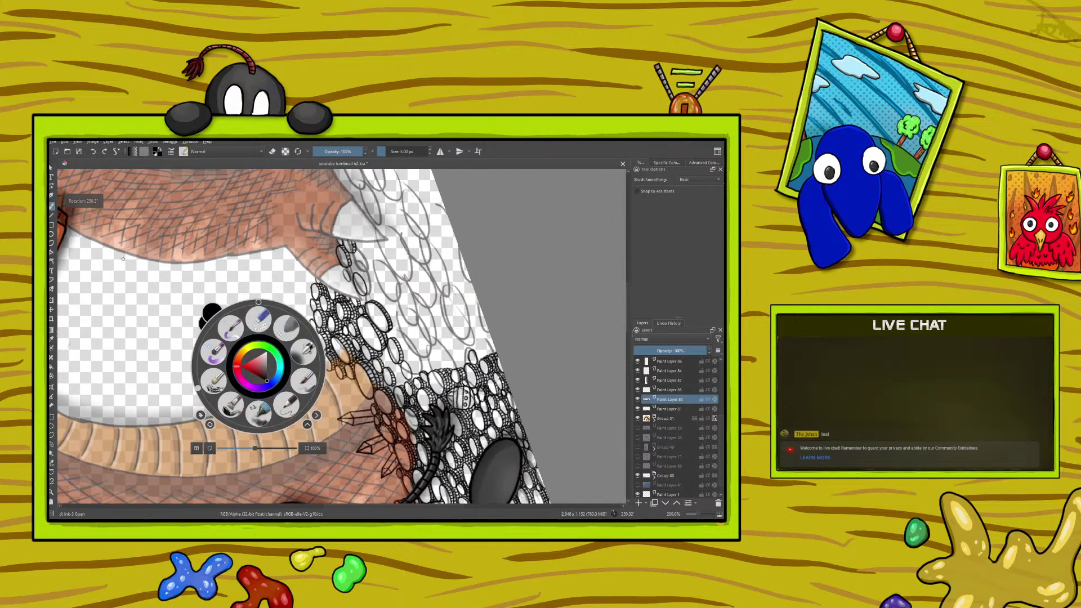
# Complete the rim ridges and darken the gaps between the coins wedged between the claws.
pyautogui.moveTo(332, 506); pyautogui.dragTo(359, 506)
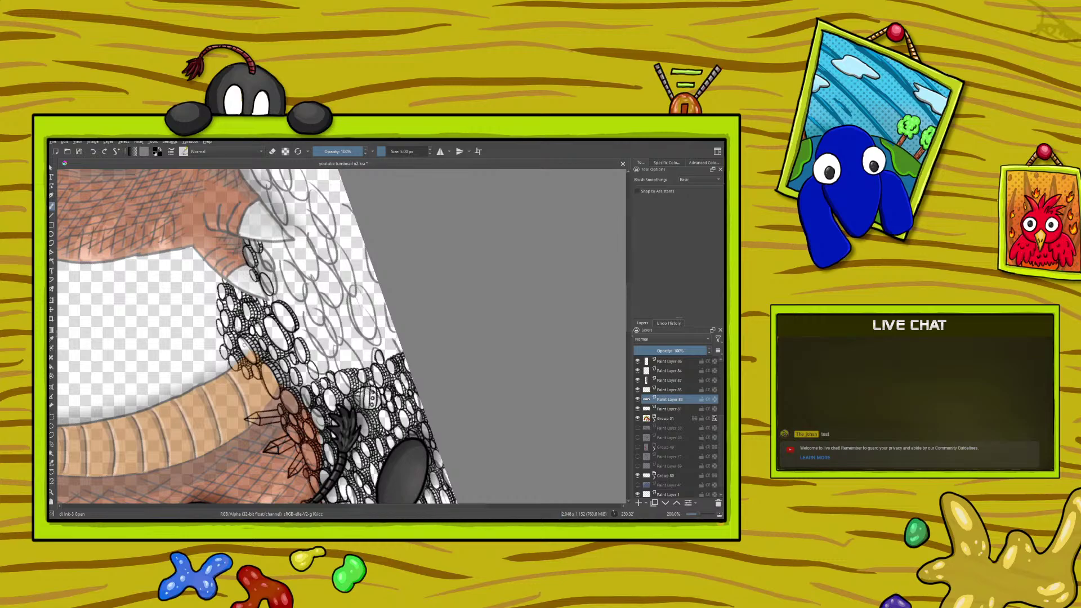
pyautogui.rightClick(218, 359)
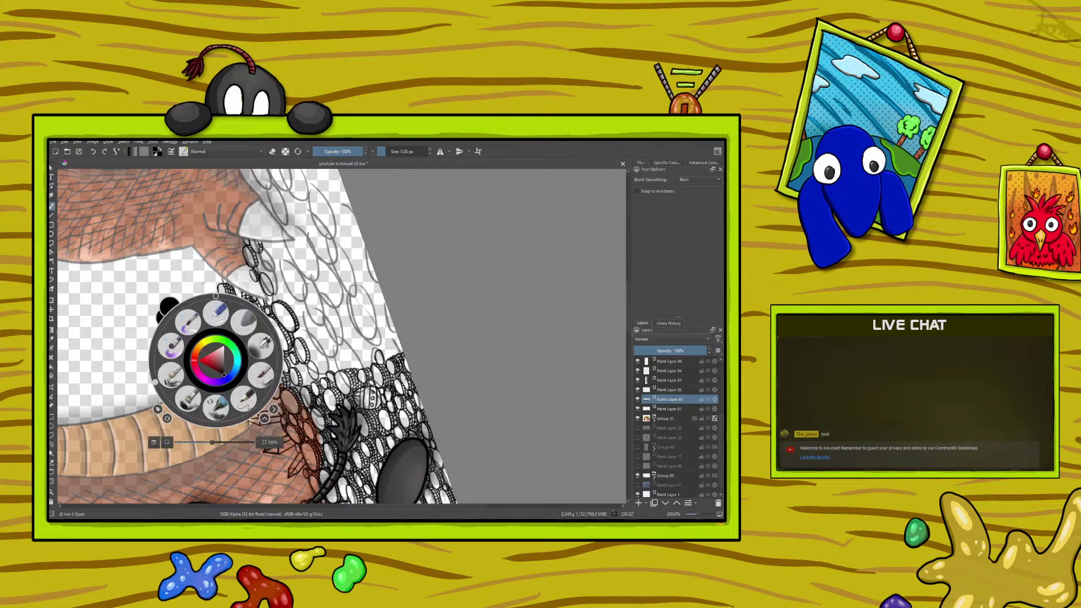
pyautogui.moveTo(192, 316); pyautogui.dragTo(253, 414)
pyautogui.moveTo(380, 327); pyautogui.dragTo(321, 327)
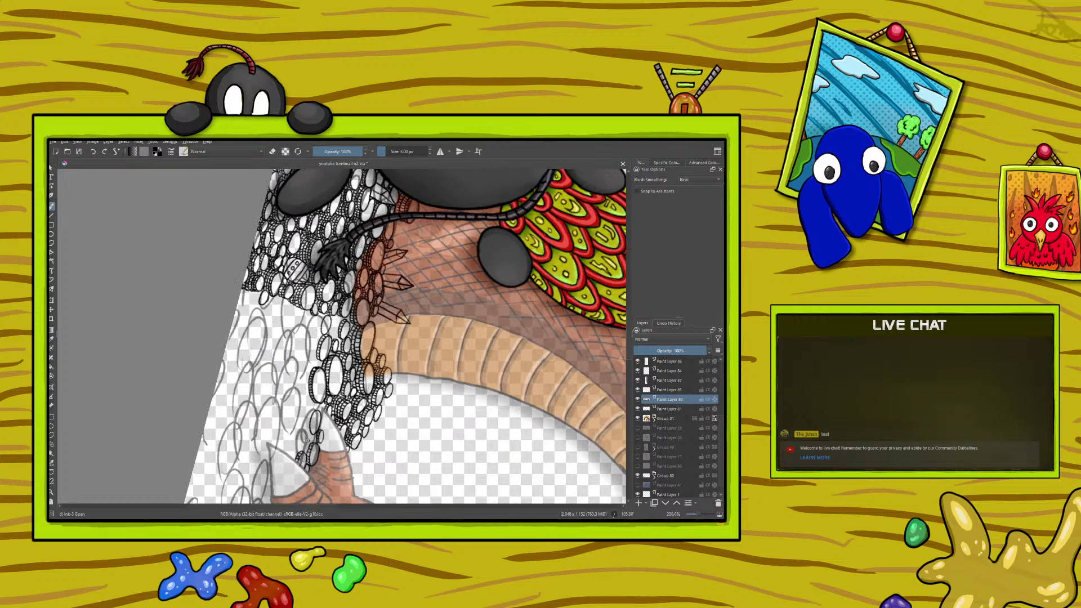
pyautogui.moveTo(307, 432); pyautogui.dragTo(303, 442)
pyautogui.hotkey('ctrl', 'z')
pyautogui.hotkey('ctrl', 'shift', 'z')
pyautogui.moveTo(311, 435); pyautogui.dragTo(313, 443)
pyautogui.rightClick(224, 389)
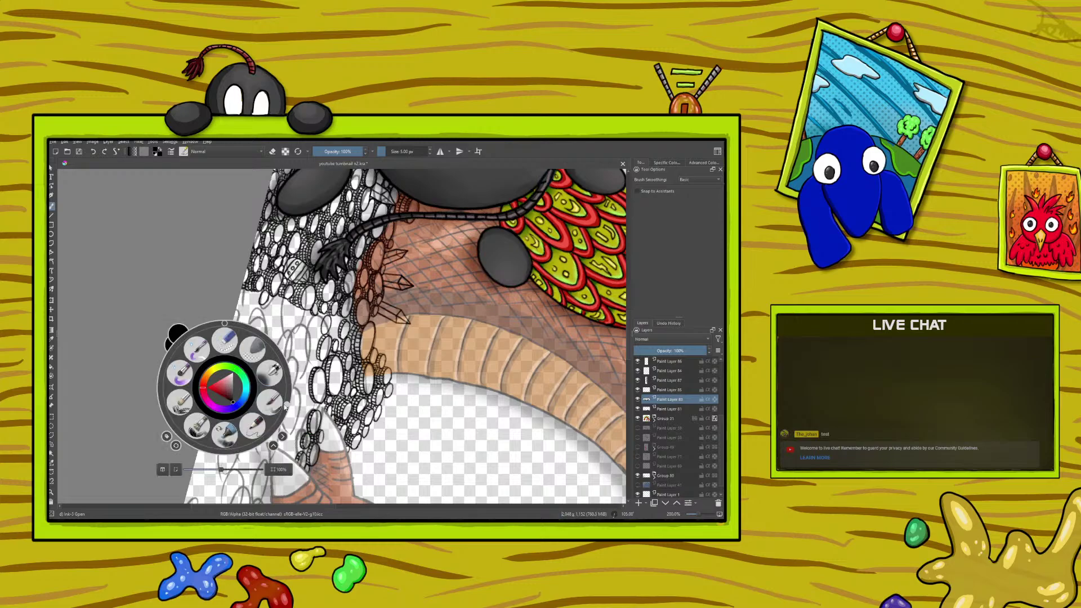
pyautogui.moveTo(286, 406); pyautogui.dragTo(214, 295)
pyautogui.click(180, 254)
pyautogui.moveTo(314, 506); pyautogui.dragTo(372, 505)
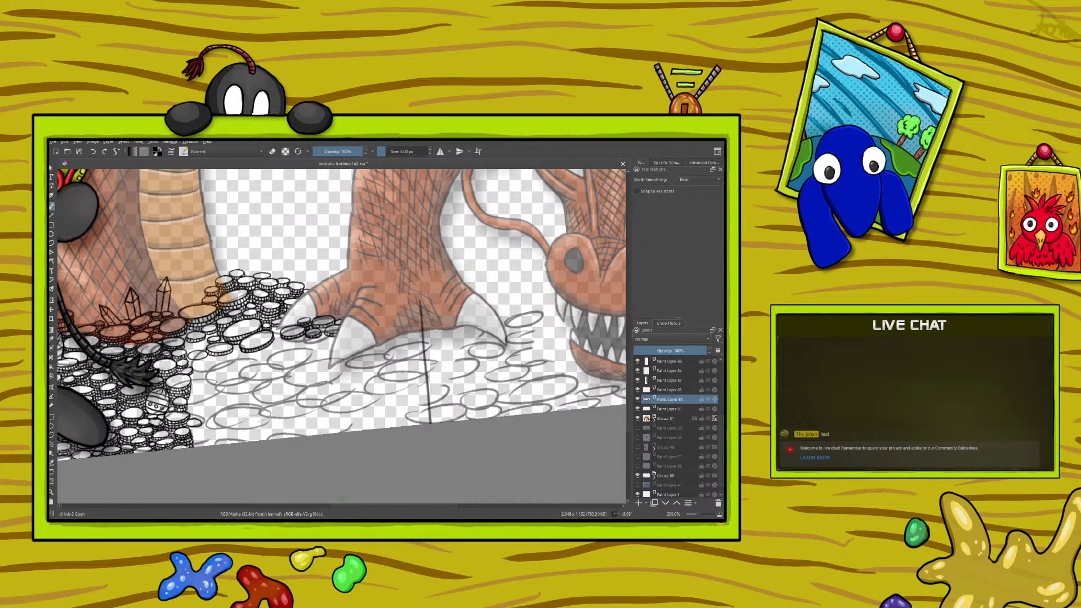
# On the paint layer second from the top, draw a necklace with a square pendant over the sketched coins and clean its lines with eraser mode.
pyautogui.click(671, 370)
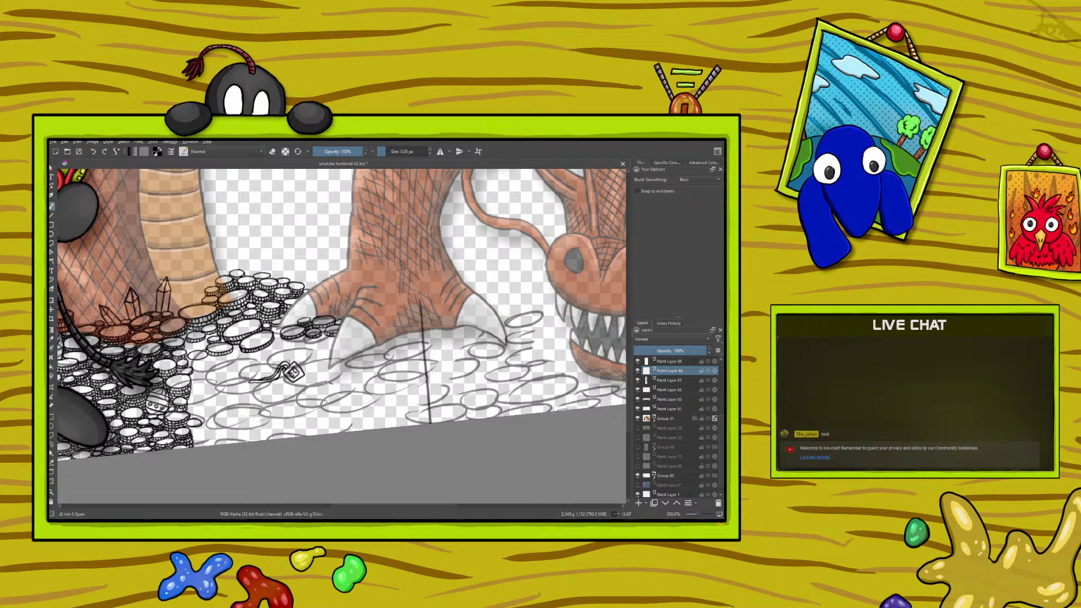
pyautogui.rightClick(211, 344)
pyautogui.moveTo(203, 283); pyautogui.dragTo(154, 338)
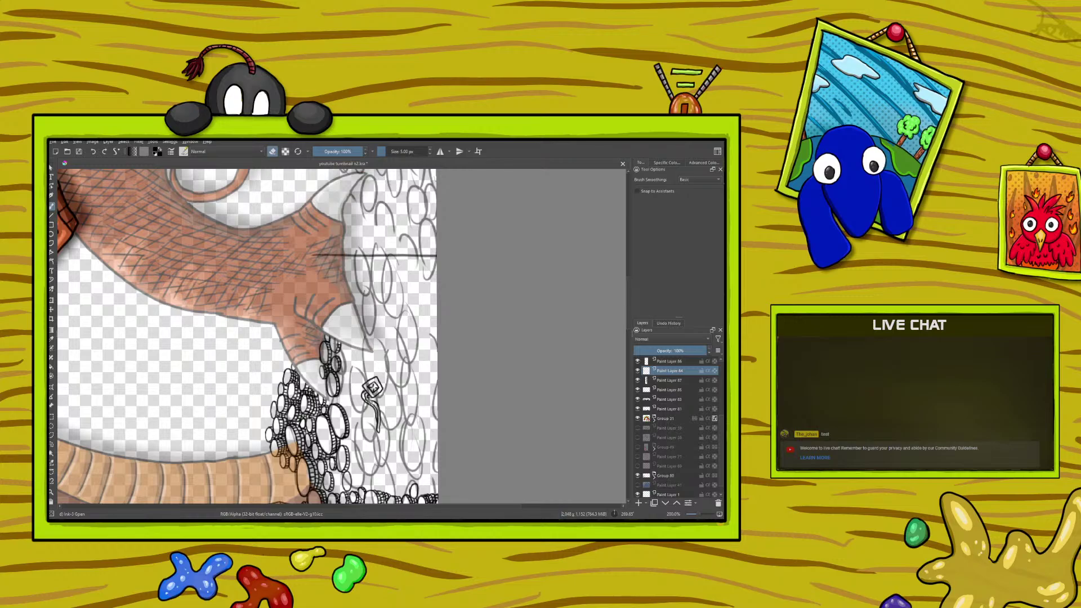
pyautogui.click(269, 151)
pyautogui.click(272, 152)
# Thicken the necklace's chain with fine link details and ink the facet lines inside the square pendant.
pyautogui.rightClick(340, 423)
pyautogui.click(281, 442)
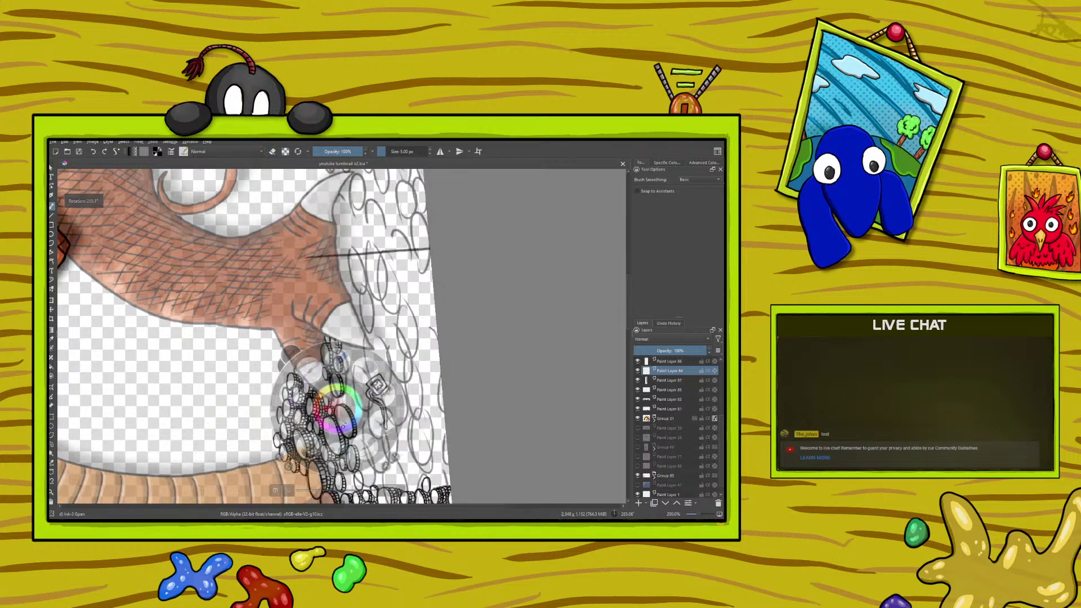
pyautogui.moveTo(282, 442); pyautogui.dragTo(334, 473)
pyautogui.click(423, 276)
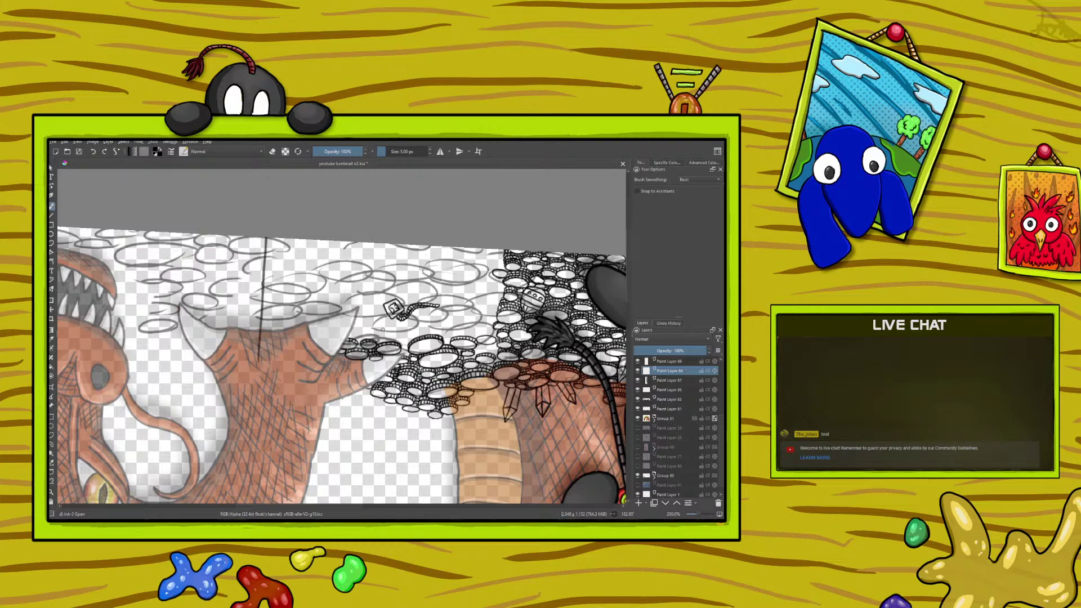
pyautogui.rightClick(292, 367)
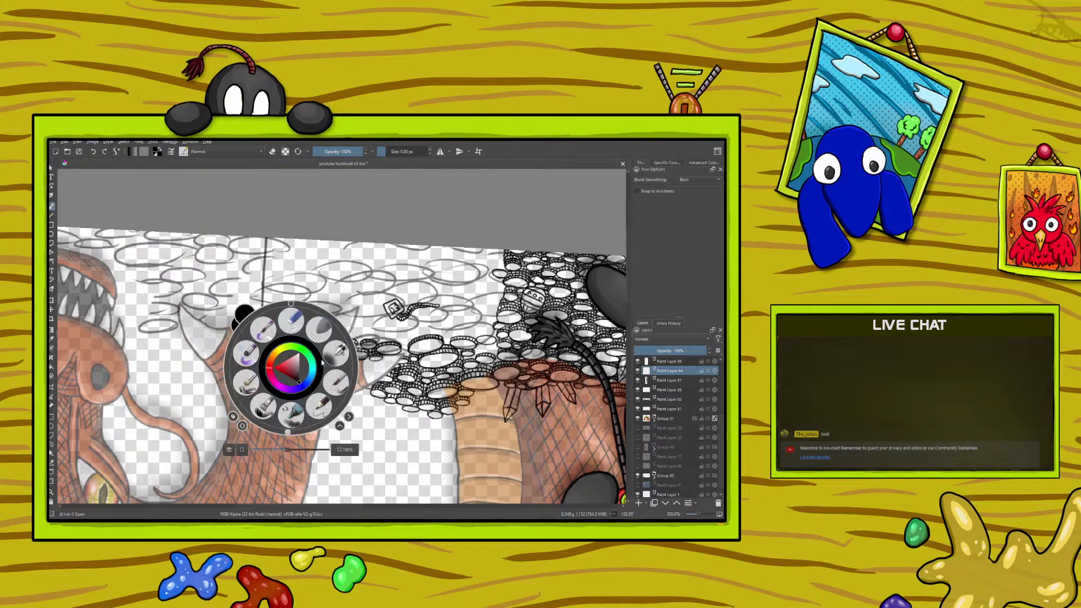
pyautogui.moveTo(268, 312); pyautogui.dragTo(281, 430)
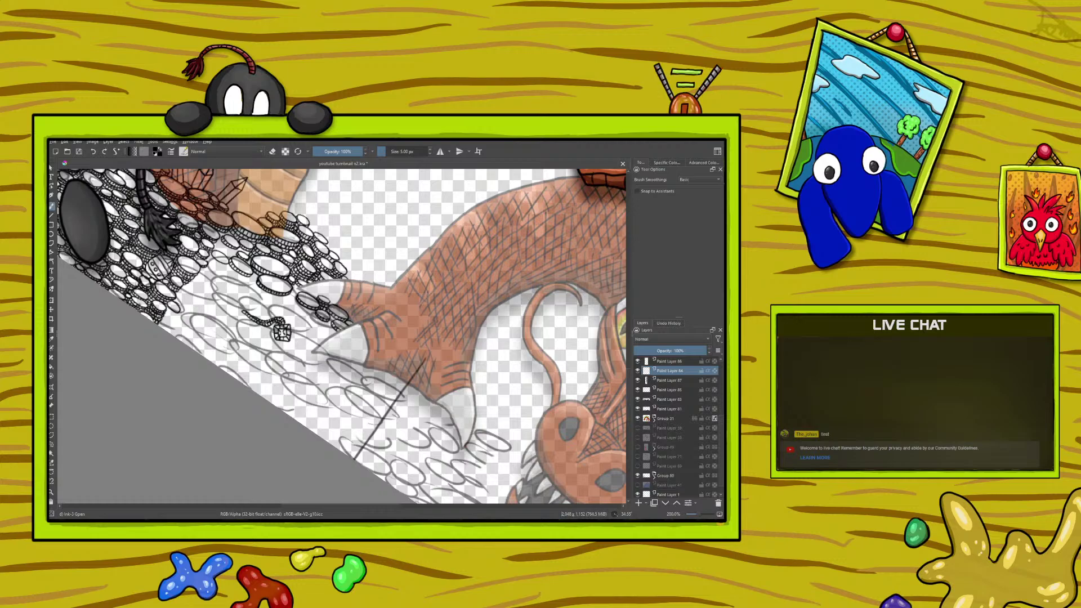
pyautogui.rightClick(151, 308)
# Select the necklace on its layer with a rectangular selection, move it slightly closer to the claw, and return to the Freehand Brush.
pyautogui.click(668, 401)
pyautogui.rightClick(223, 356)
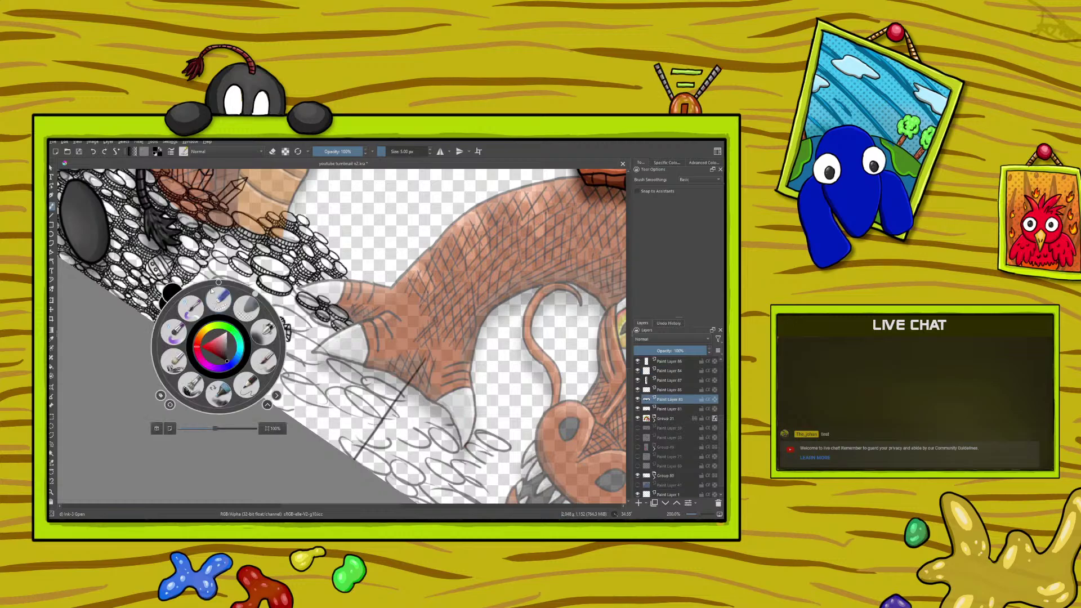
pyautogui.moveTo(254, 294); pyautogui.dragTo(273, 322)
pyautogui.click(669, 371)
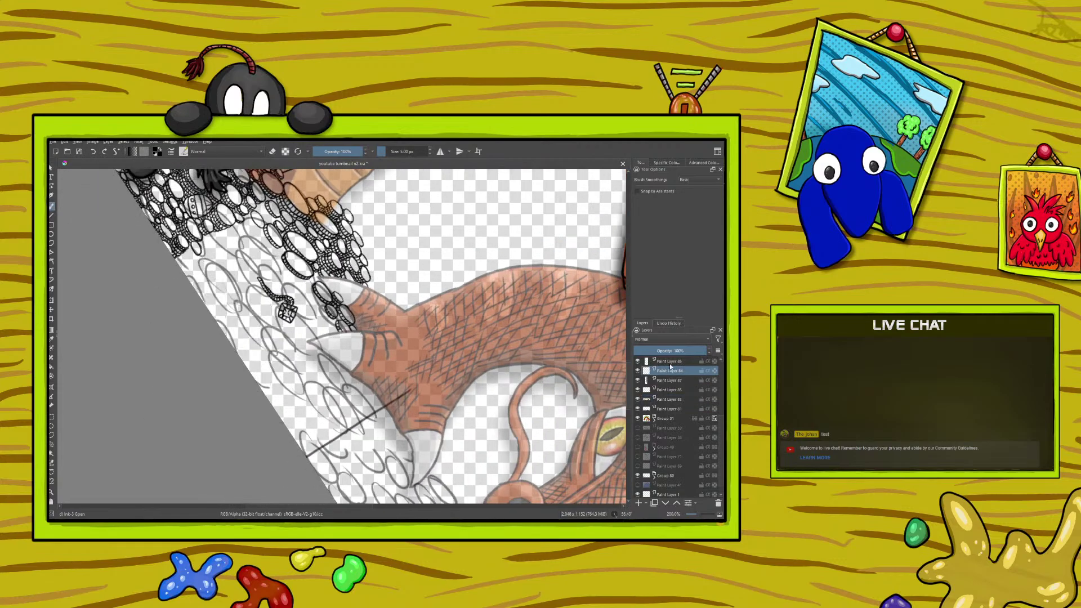
pyautogui.click(51, 417)
pyautogui.moveTo(251, 276); pyautogui.dragTo(316, 331)
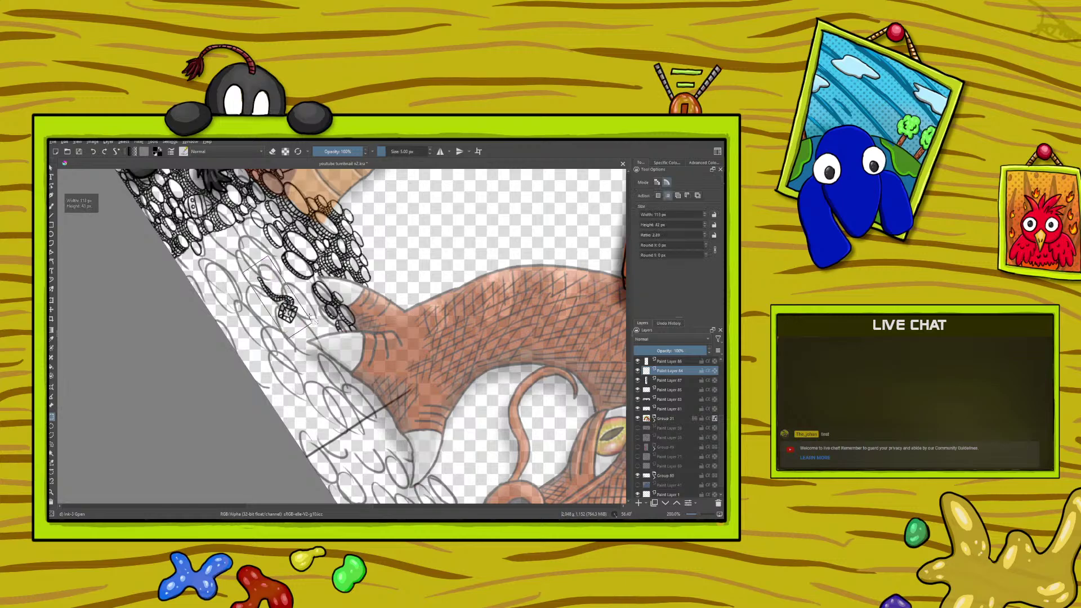
pyautogui.hotkey('ctrl', 't')
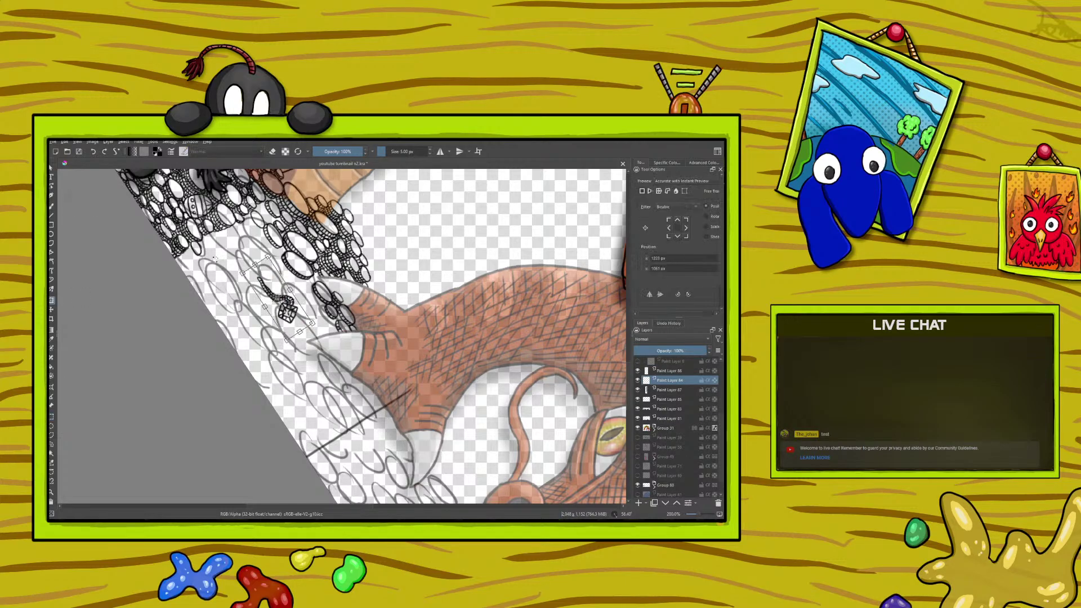
pyautogui.moveTo(291, 289); pyautogui.dragTo(278, 294)
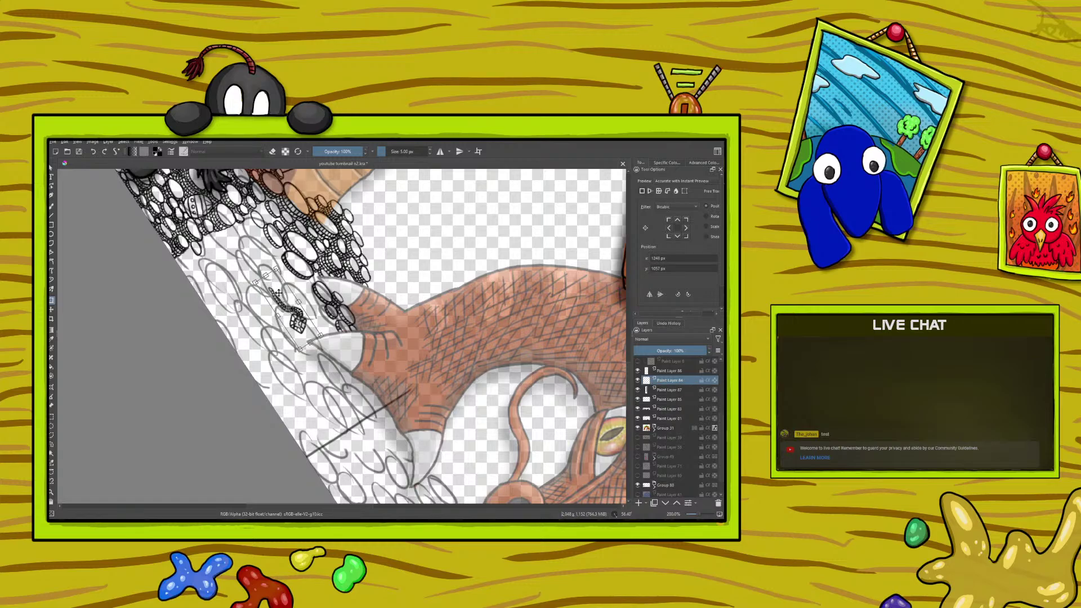
pyautogui.click(51, 206)
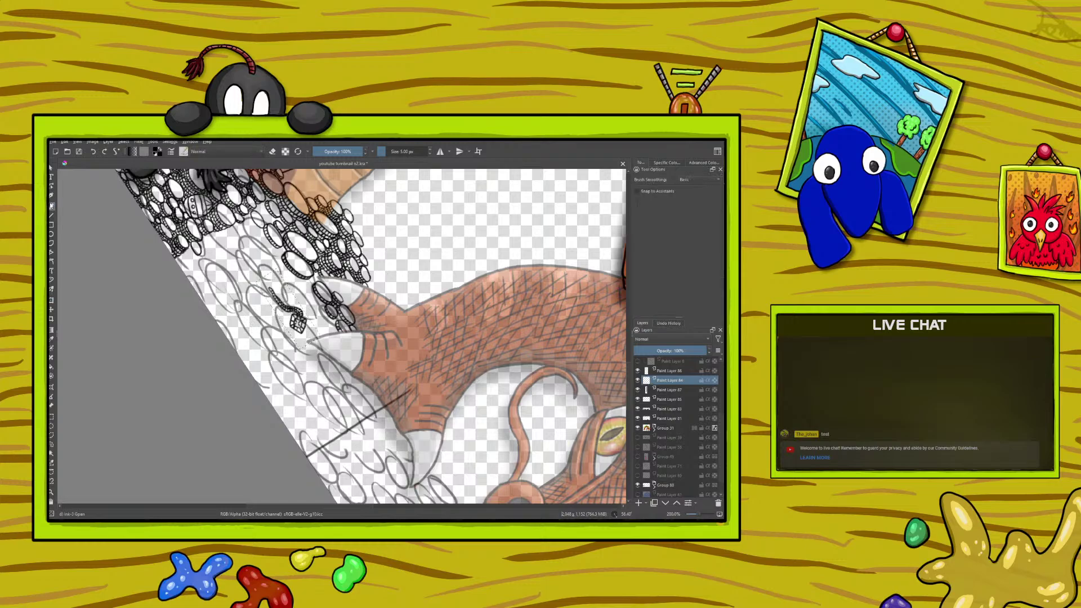
# Clear the selection and, on the paint layer fifth from the top, ink a large coin with a ridged rim beneath the square pendant.
pyautogui.click(667, 410)
pyautogui.click(106, 143)
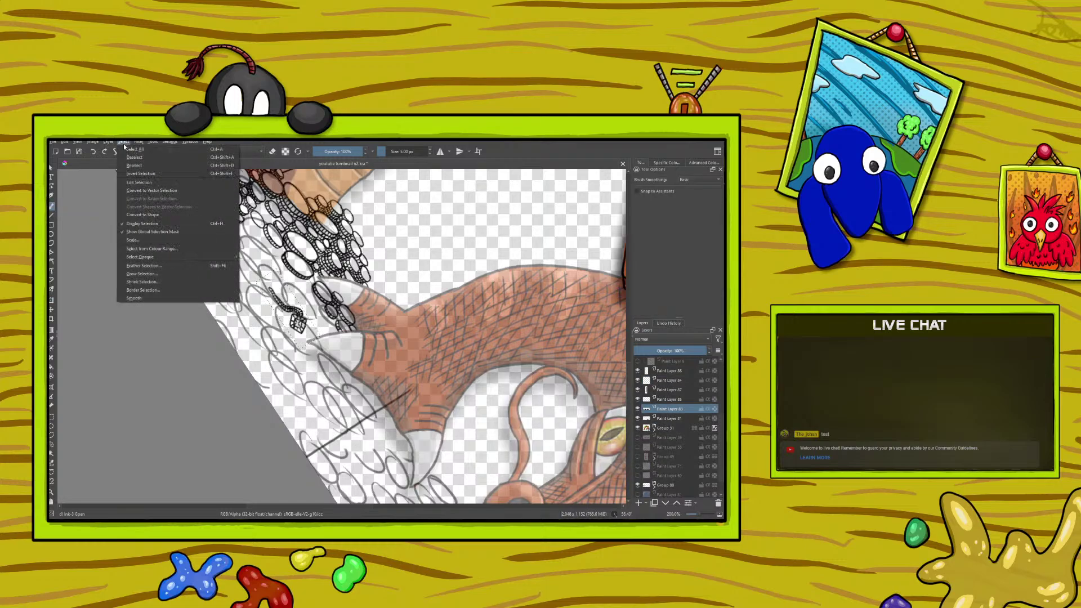
pyautogui.click(130, 158)
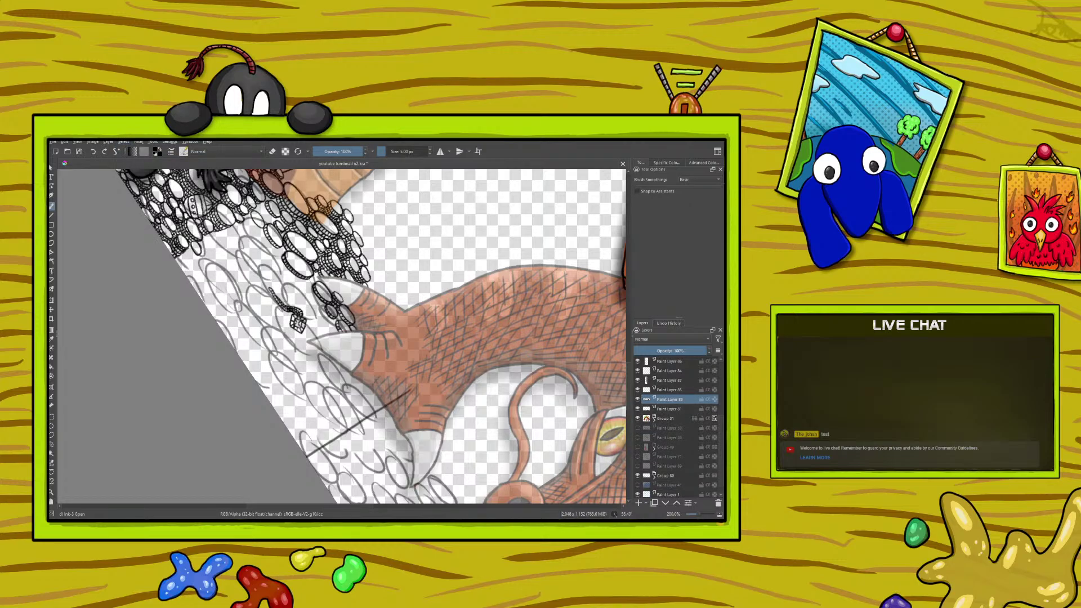
pyautogui.moveTo(280, 322); pyautogui.dragTo(296, 344)
pyautogui.rightClick(212, 354)
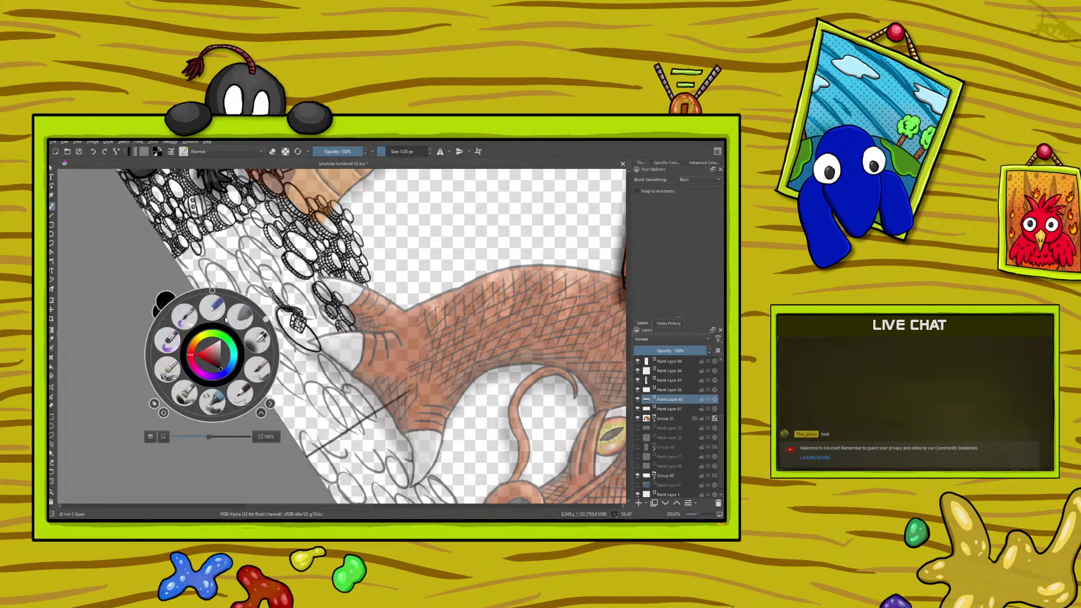
pyautogui.moveTo(208, 328); pyautogui.dragTo(169, 356)
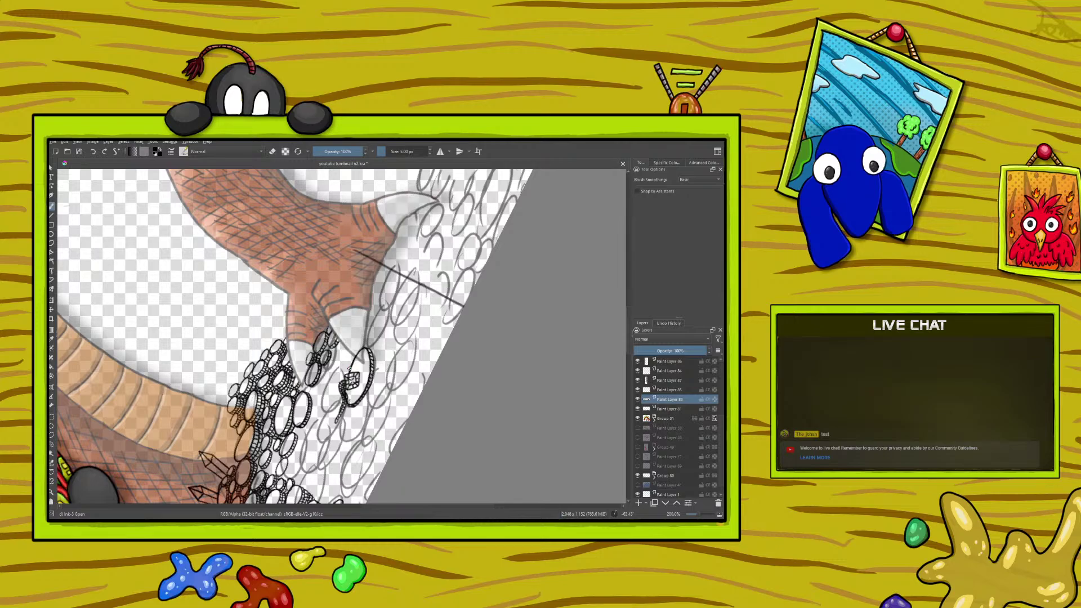
# Ink a second coin behind the necklace's chain, next to the pendant coin, and give it a thick edge.
pyautogui.scroll(-5, 698, 514)
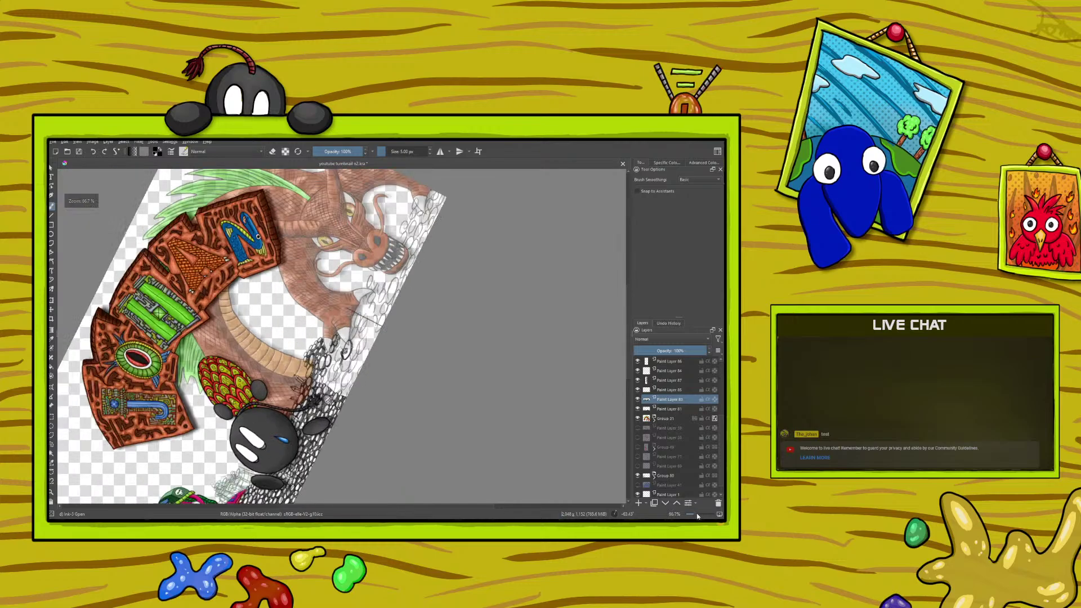
pyautogui.scroll(5, 697, 516)
pyautogui.scroll(-4, 700, 517)
pyautogui.scroll(4, 703, 516)
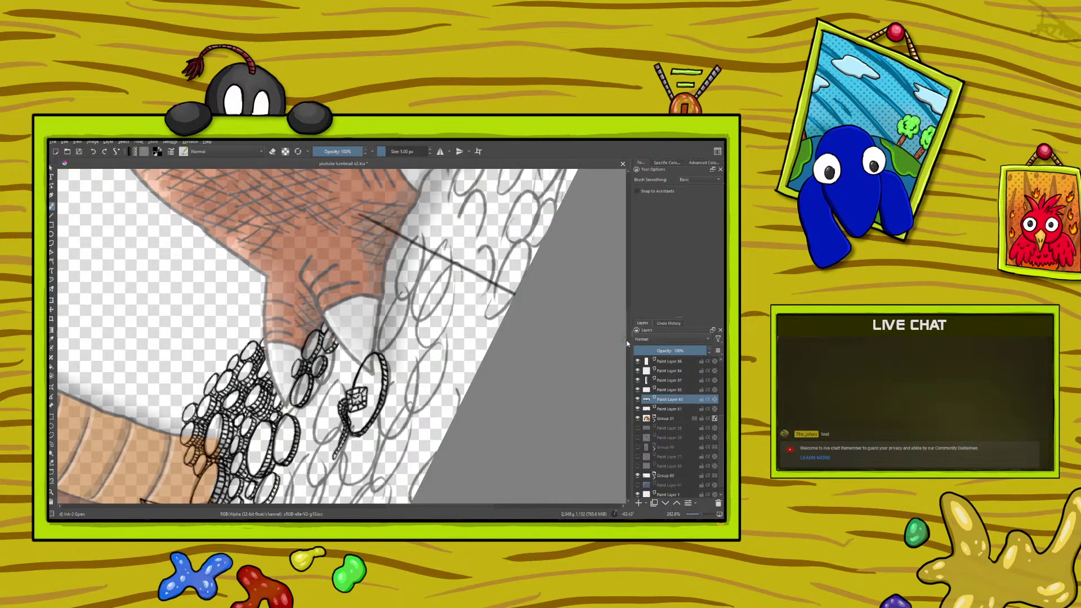
pyautogui.scroll(-3, 629, 346)
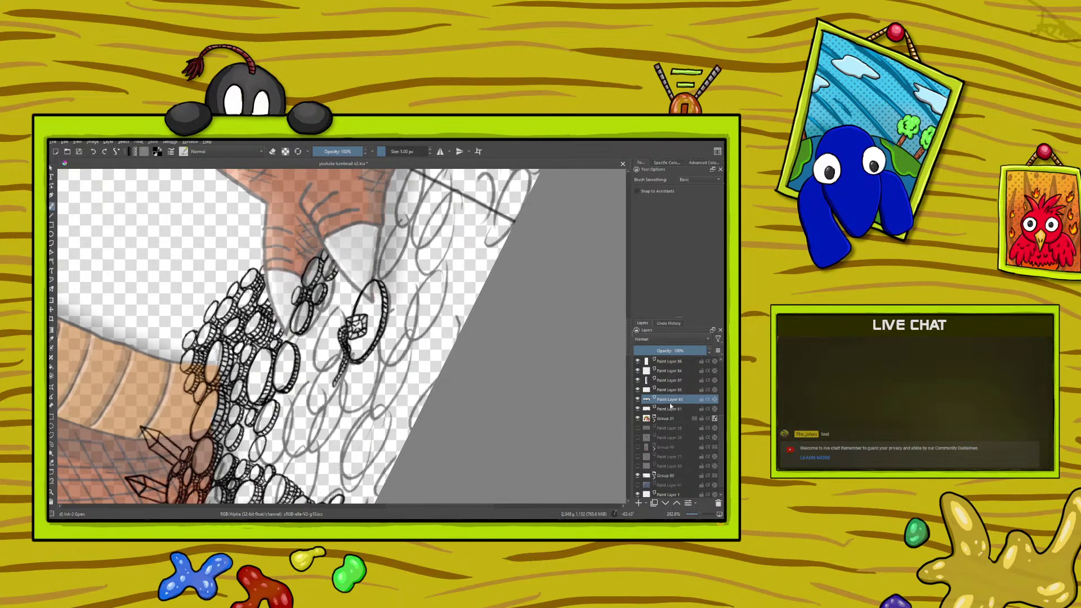
pyautogui.moveTo(671, 406)
pyautogui.moveTo(345, 321)
pyautogui.mouseDown()
pyautogui.moveTo(337, 314)
pyautogui.moveTo(328, 328)
pyautogui.moveTo(321, 370)
pyautogui.moveTo(342, 354)
pyautogui.mouseUp()
pyautogui.rightClick(223, 386)
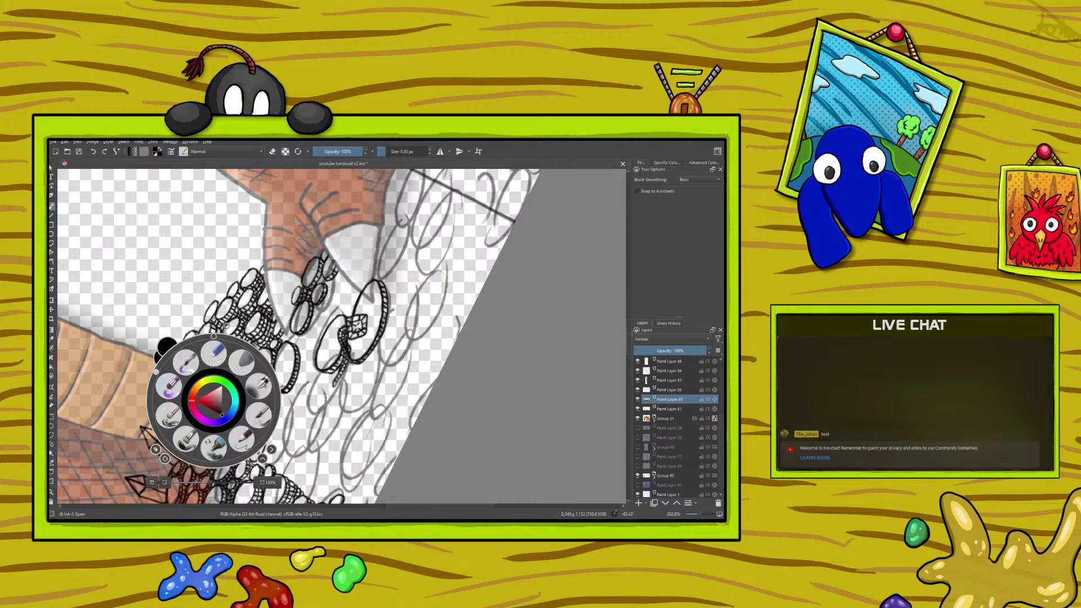
pyautogui.moveTo(194, 354); pyautogui.dragTo(265, 387)
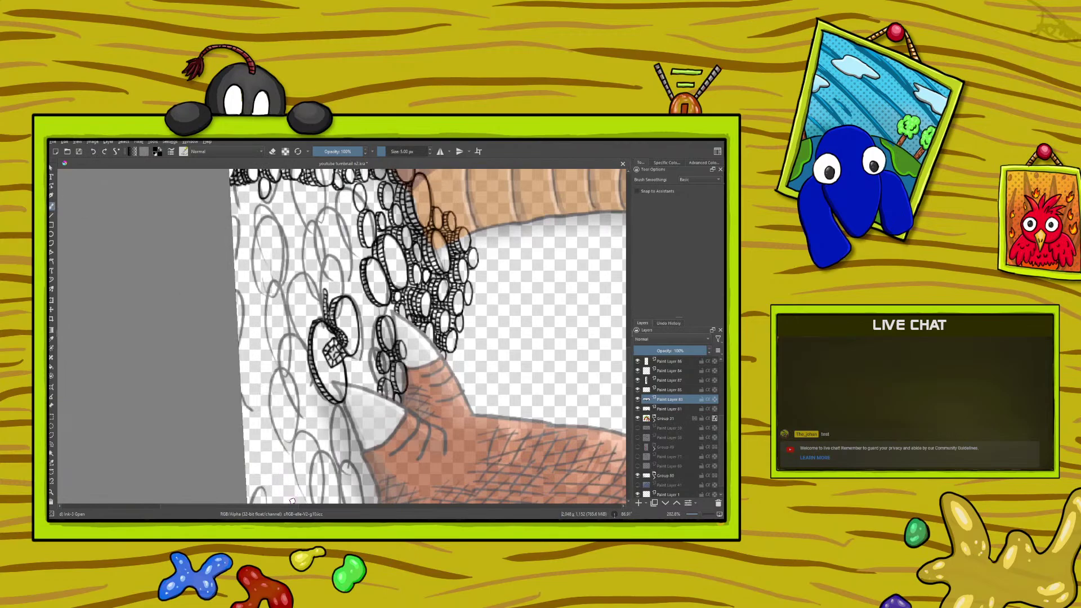
# Outline a small coin between the necklace and the claws, and correct the pendant coin's outer edge with eraser mode.
pyautogui.moveTo(216, 506); pyautogui.dragTo(237, 500)
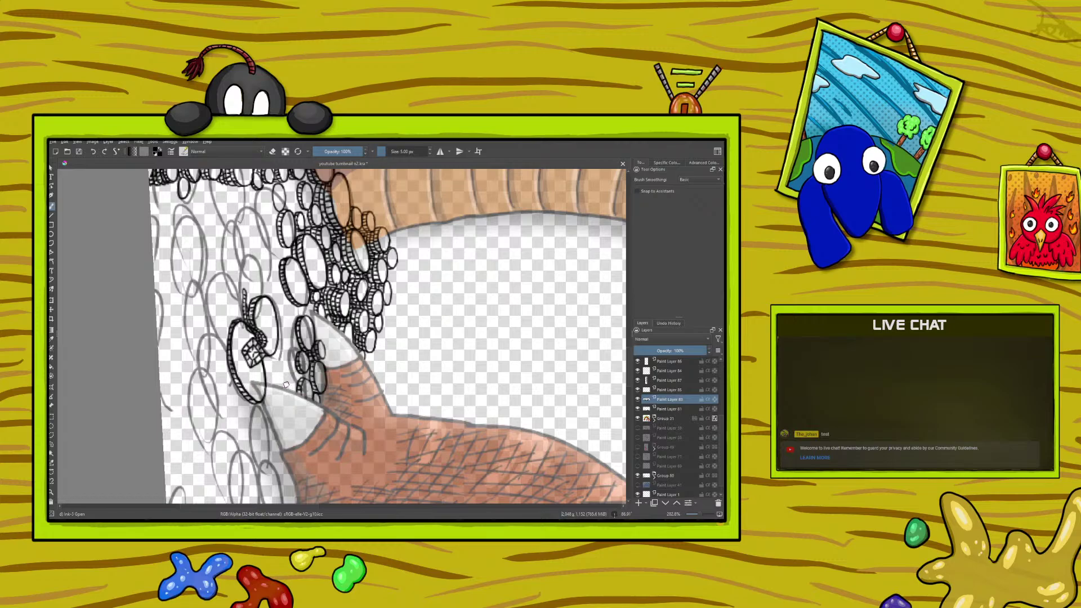
pyautogui.moveTo(283, 383)
pyautogui.mouseDown()
pyautogui.moveTo(281, 364)
pyautogui.moveTo(274, 380)
pyautogui.mouseUp()
pyautogui.click(271, 151)
pyautogui.moveTo(229, 326); pyautogui.dragTo(223, 342)
pyautogui.click(272, 151)
pyautogui.moveTo(227, 344); pyautogui.dragTo(228, 324)
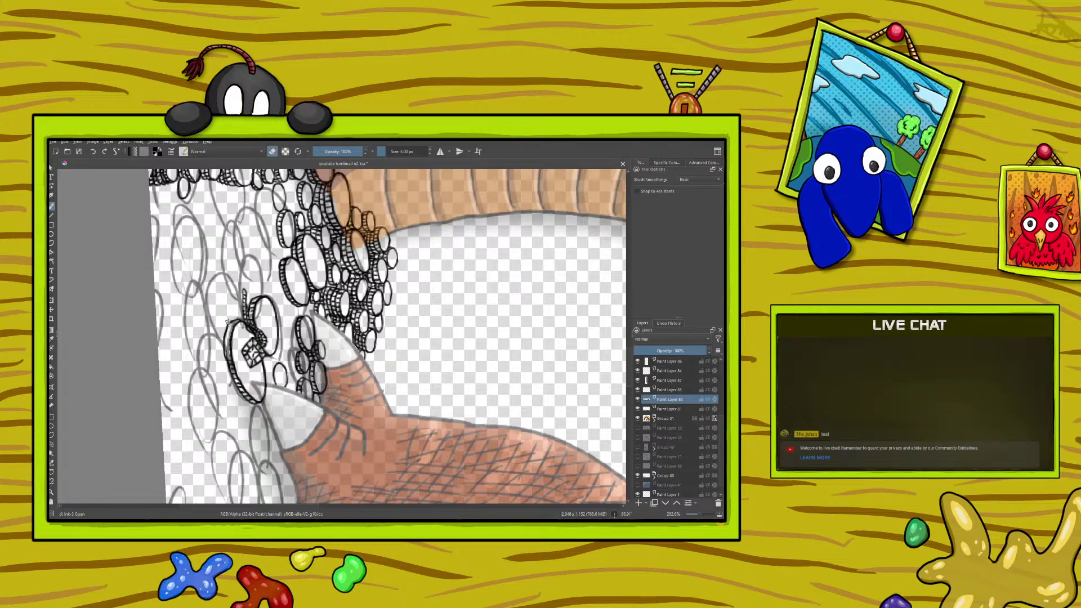
pyautogui.press('e')
pyautogui.click(235, 325)
# Give the small coin thickness and fill the space between the necklace coins and the claws with more small coins.
pyautogui.rightClick(197, 388)
pyautogui.moveTo(284, 369); pyautogui.dragTo(160, 417)
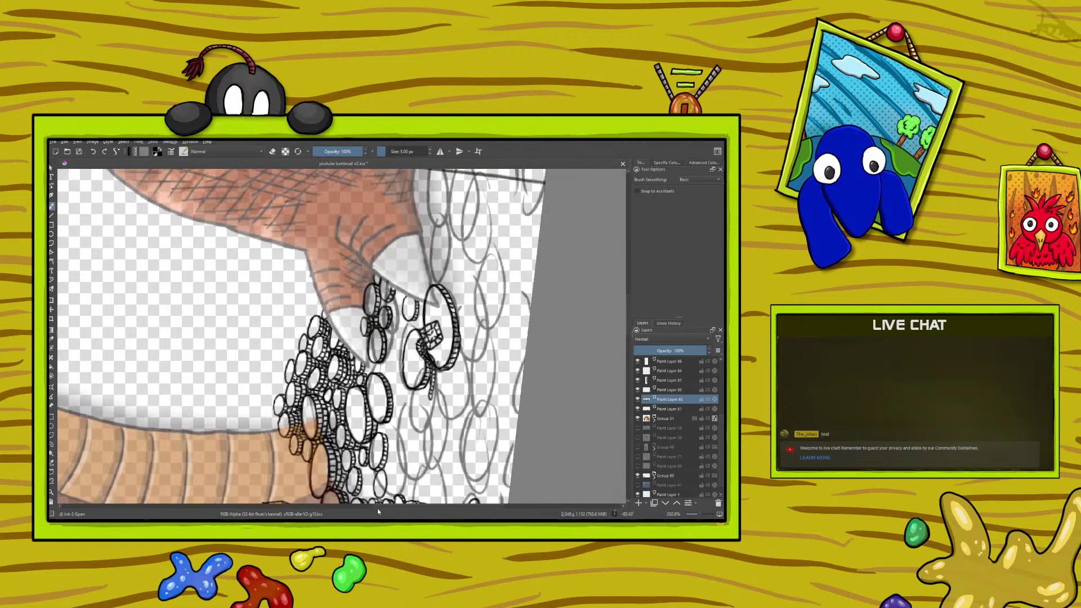
pyautogui.scroll(-3, 385, 504)
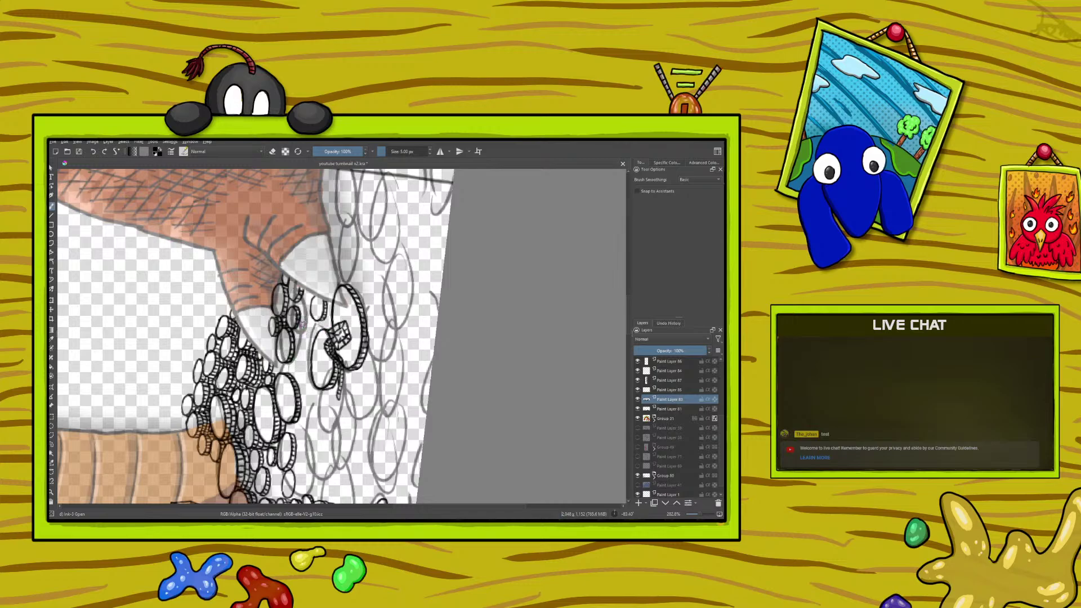
pyautogui.moveTo(313, 322); pyautogui.dragTo(313, 332)
pyautogui.rightClick(228, 388)
pyautogui.moveTo(265, 332); pyautogui.dragTo(310, 211)
pyautogui.moveTo(245, 315); pyautogui.dragTo(301, 421)
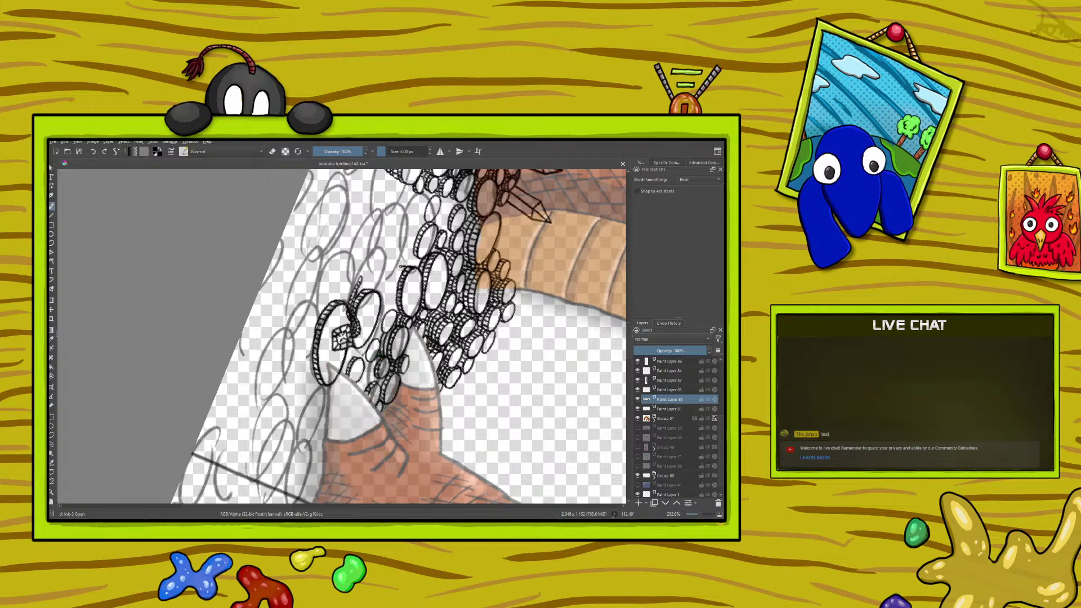
pyautogui.moveTo(397, 267); pyautogui.dragTo(391, 305)
# Ink rim ridges on the new coins between the necklace and the claws.
pyautogui.rightClick(266, 335)
pyautogui.moveTo(328, 324); pyautogui.dragTo(205, 337)
pyautogui.click(281, 392)
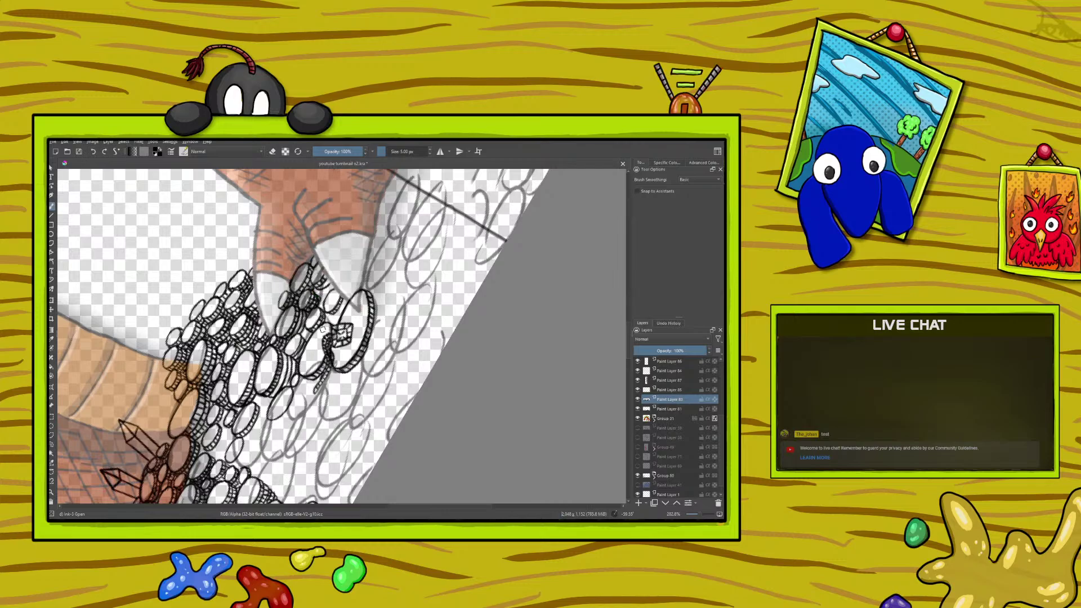
pyautogui.rightClick(251, 341)
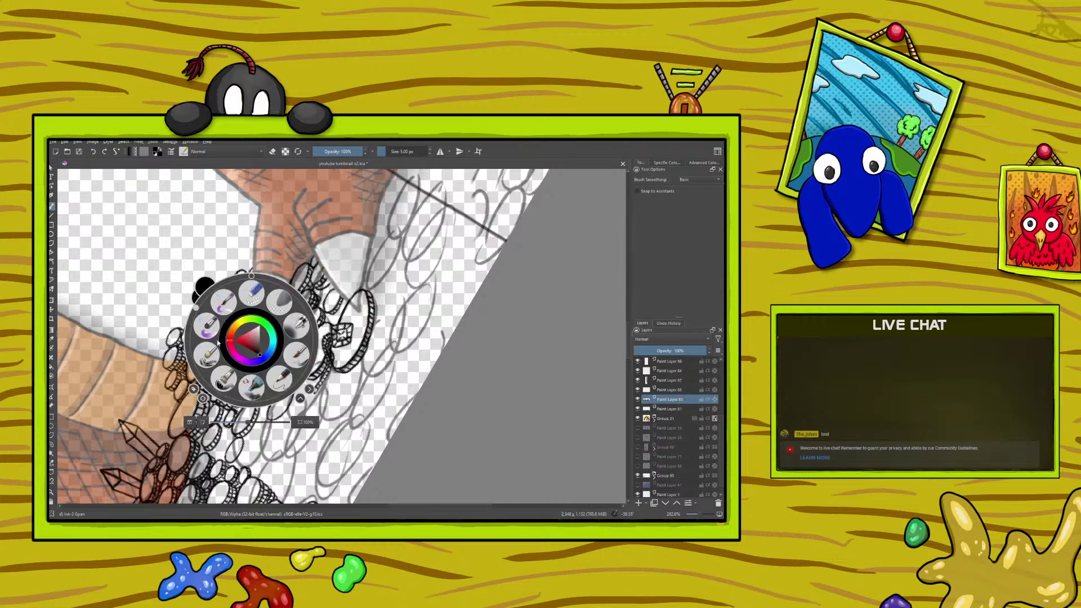
pyautogui.moveTo(197, 337); pyautogui.dragTo(295, 316)
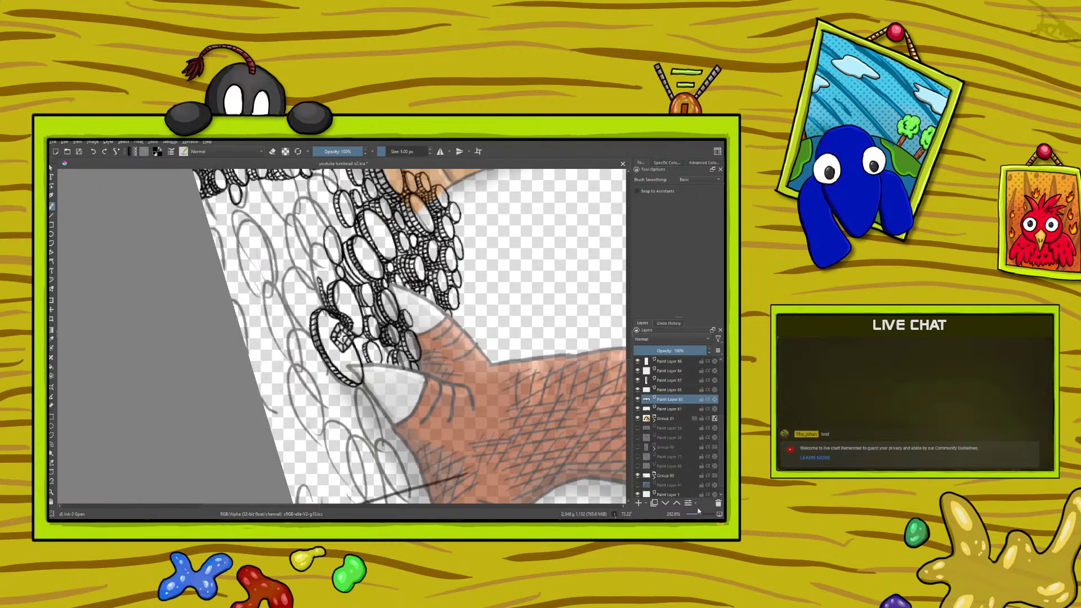
pyautogui.moveTo(701, 516); pyautogui.dragTo(704, 516)
# Add the remaining rim lines and darken the gaps among the coins between the necklace and the claws.
pyautogui.rightClick(239, 292)
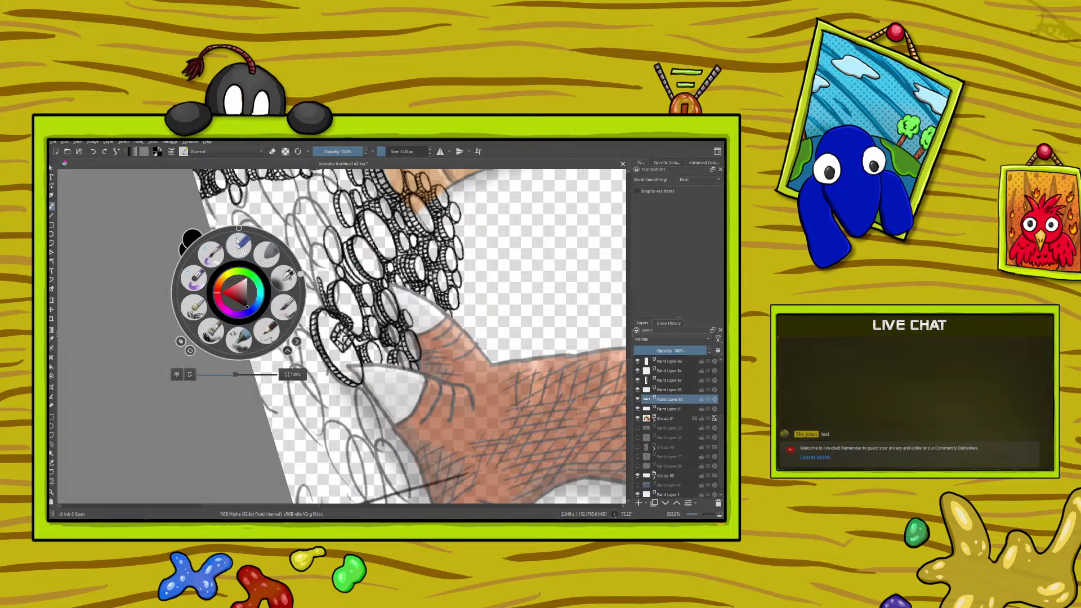
pyautogui.moveTo(301, 275); pyautogui.dragTo(197, 349)
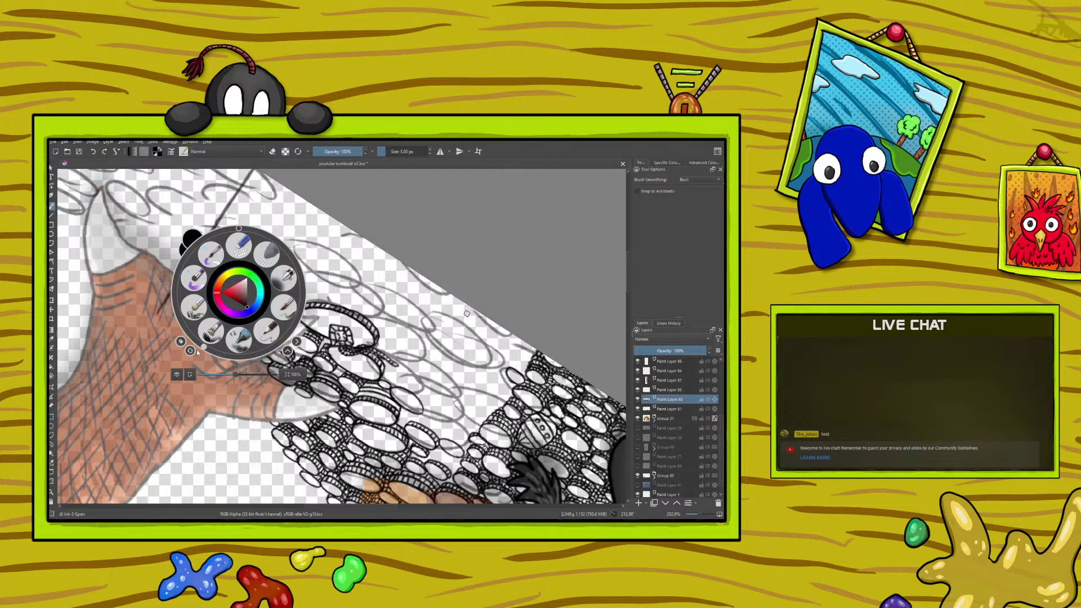
pyautogui.click(347, 376)
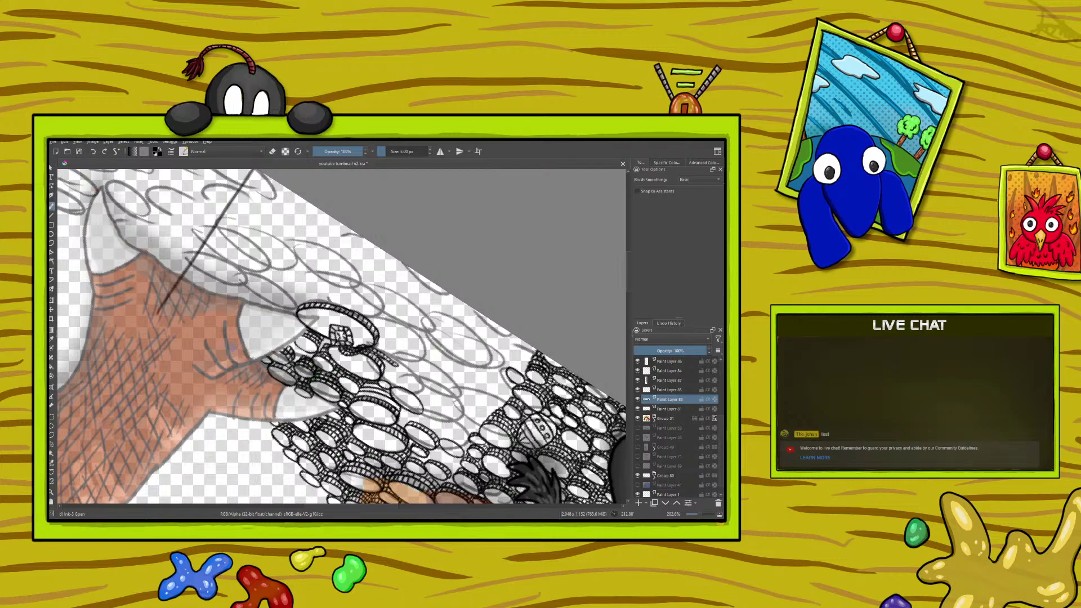
pyautogui.rightClick(229, 349)
pyautogui.moveTo(194, 404); pyautogui.dragTo(319, 380)
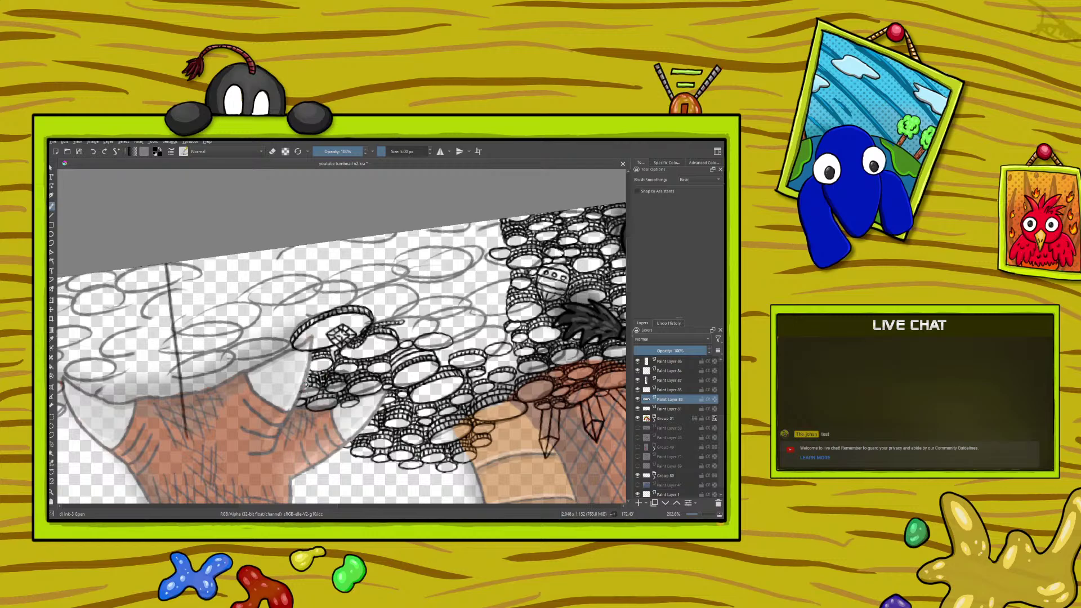
pyautogui.rightClick(315, 376)
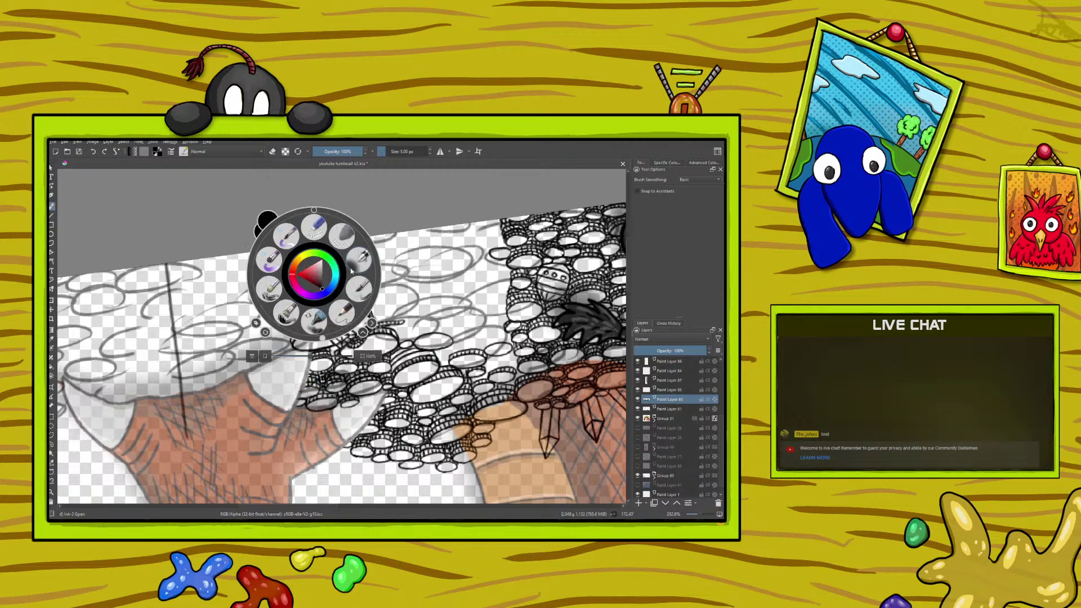
pyautogui.moveTo(320, 339); pyautogui.dragTo(328, 310)
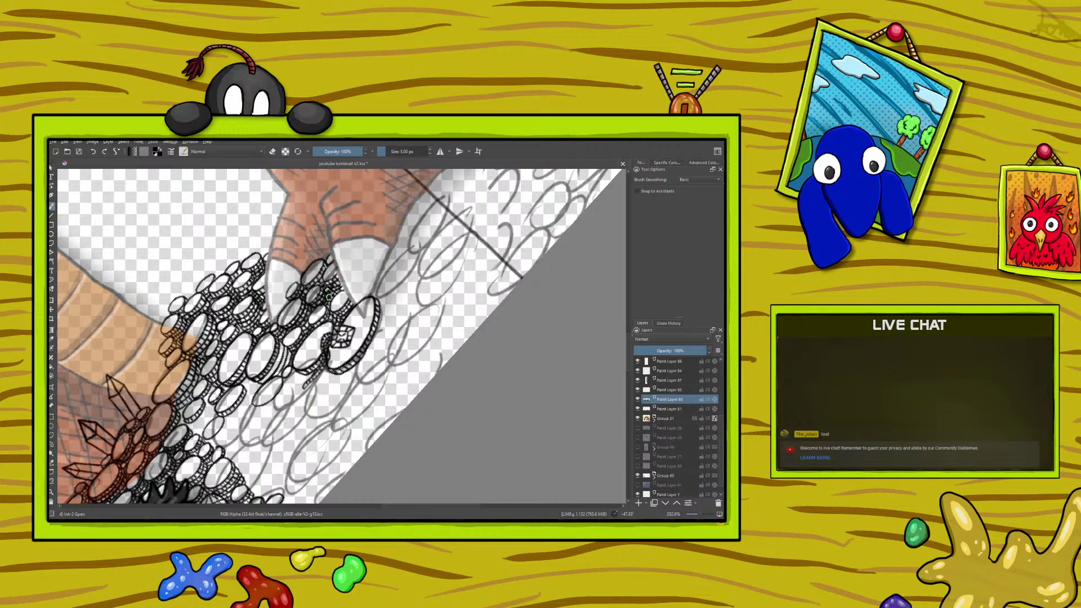
# Refine the line work around the pendant coin and along the claw's edge, touching it up with eraser mode.
pyautogui.moveTo(401, 506)
pyautogui.mouseDown()
pyautogui.moveTo(375, 507)
pyautogui.moveTo(387, 506)
pyautogui.mouseUp()
pyautogui.moveTo(351, 356)
pyautogui.mouseDown()
pyautogui.moveTo(363, 345)
pyautogui.moveTo(356, 358)
pyautogui.mouseUp()
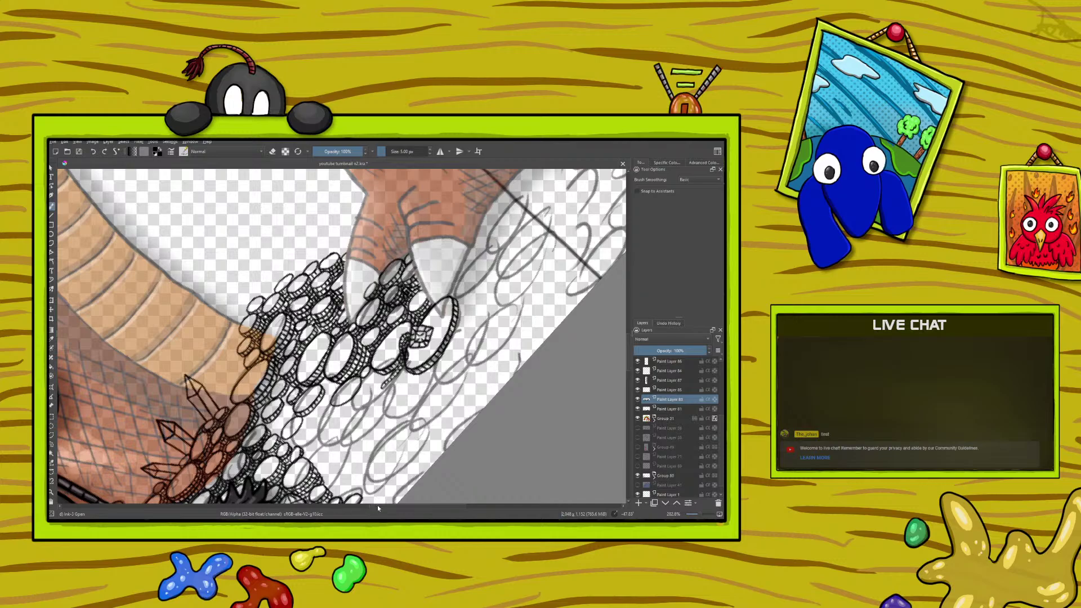
pyautogui.hscroll(3, 377, 505)
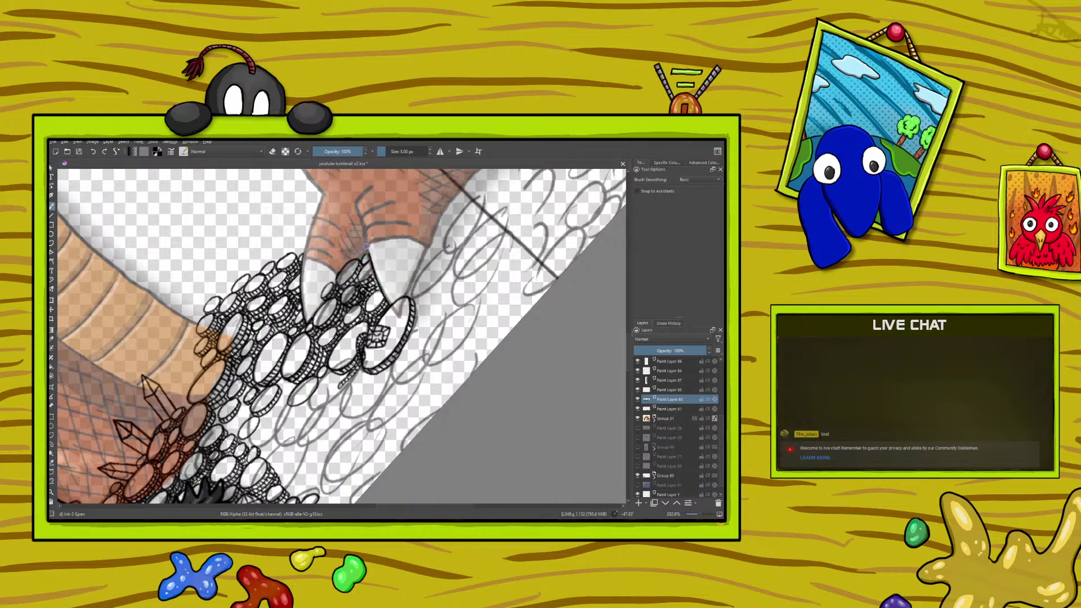
pyautogui.moveTo(368, 260); pyautogui.dragTo(382, 302)
pyautogui.moveTo(376, 259); pyautogui.dragTo(370, 252)
pyautogui.press('e')
# Outline a large coin and small neighbouring coins beyond the necklace's chain end, undoing and redrawing faulty strokes.
pyautogui.moveTo(628, 355); pyautogui.dragTo(630, 367)
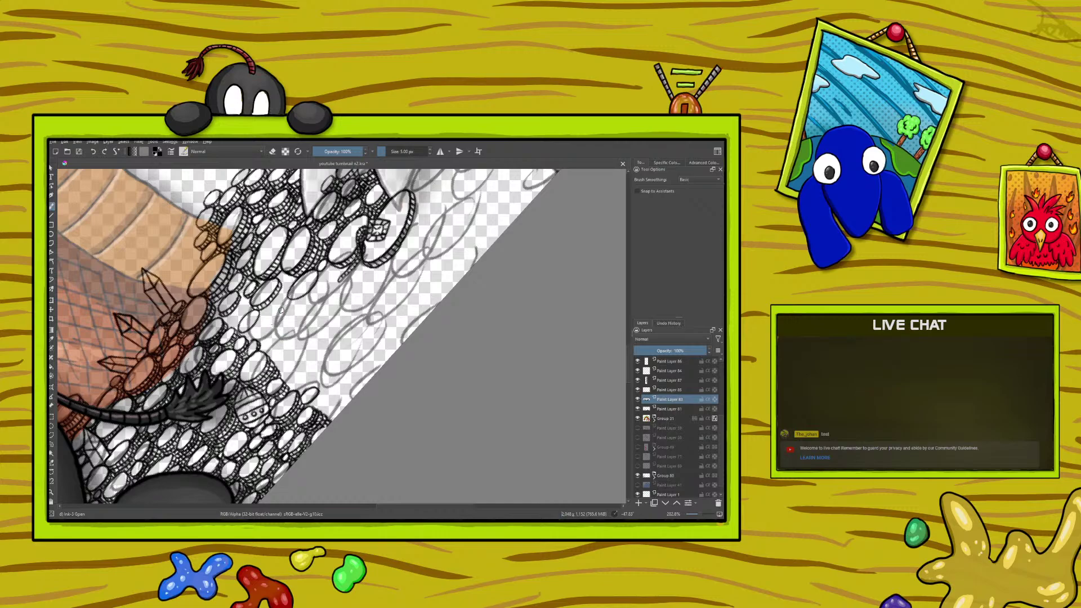
pyautogui.moveTo(279, 313); pyautogui.dragTo(272, 340)
pyautogui.click(93, 152)
pyautogui.moveTo(284, 340)
pyautogui.mouseDown()
pyautogui.moveTo(311, 304)
pyautogui.moveTo(292, 300)
pyautogui.moveTo(277, 316)
pyautogui.moveTo(287, 308)
pyautogui.moveTo(276, 323)
pyautogui.moveTo(285, 341)
pyautogui.moveTo(308, 326)
pyautogui.moveTo(311, 308)
pyautogui.moveTo(285, 313)
pyautogui.mouseUp()
pyautogui.click(95, 152)
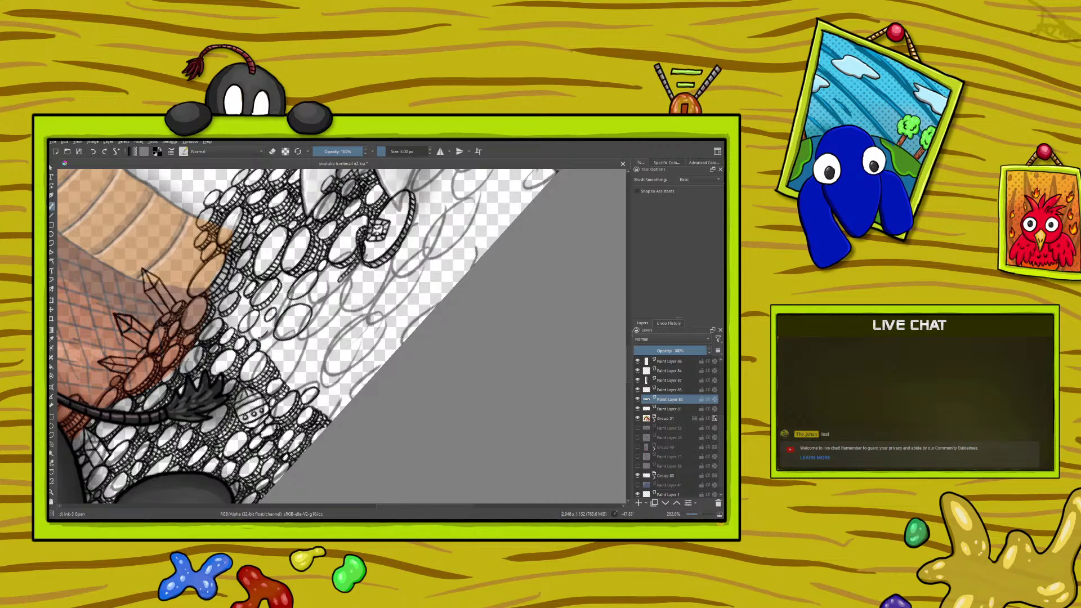
pyautogui.rightClick(199, 344)
pyautogui.moveTo(153, 298); pyautogui.dragTo(264, 337)
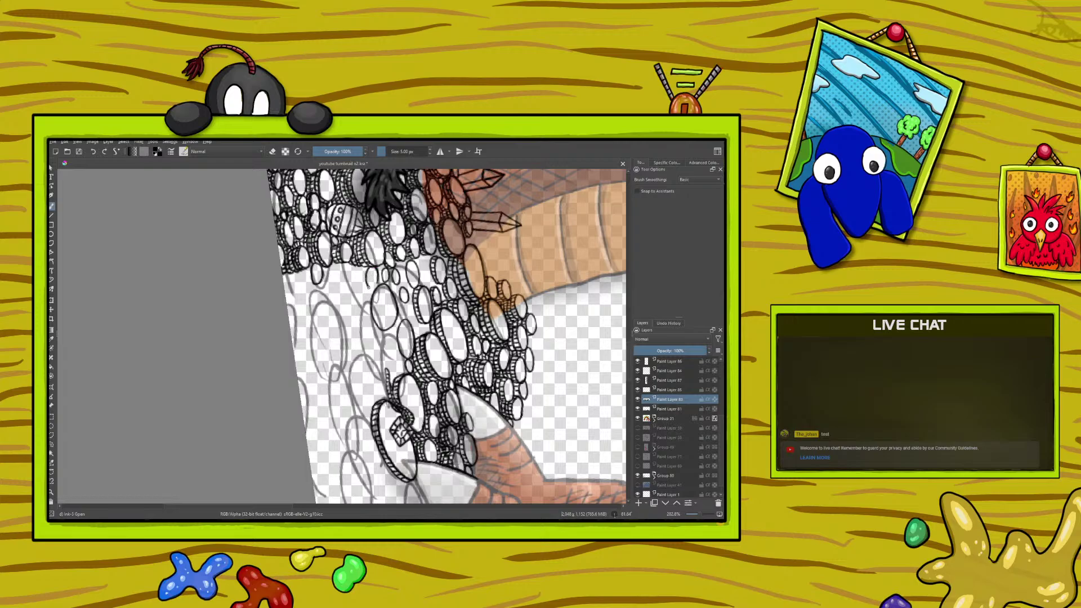
# Outline another large coin and several small ones in the sketched area near the canvas edge.
pyautogui.rightClick(219, 321)
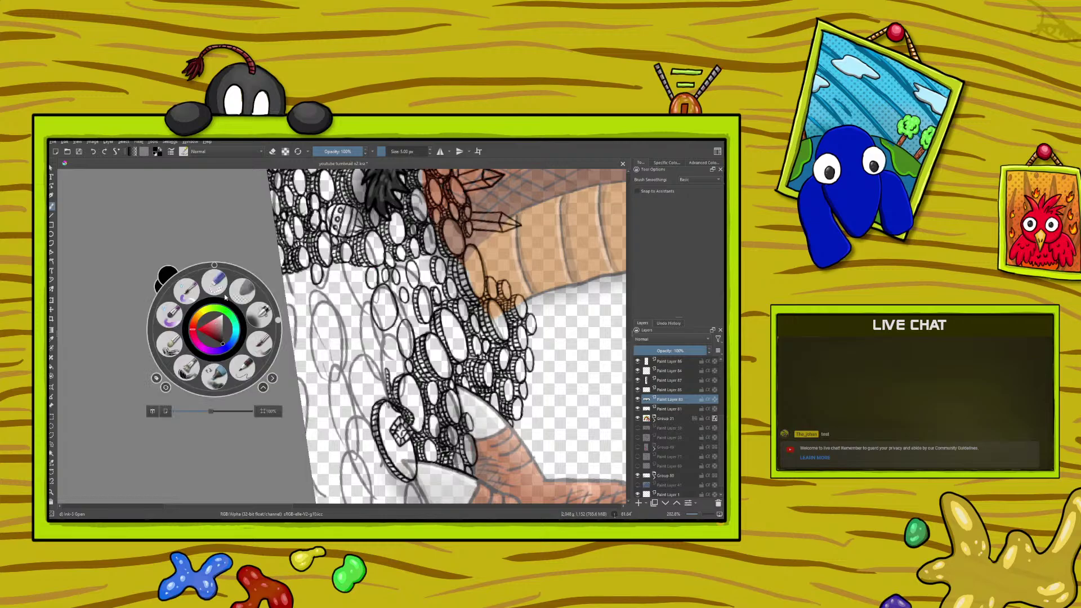
pyautogui.moveTo(259, 304); pyautogui.dragTo(366, 296)
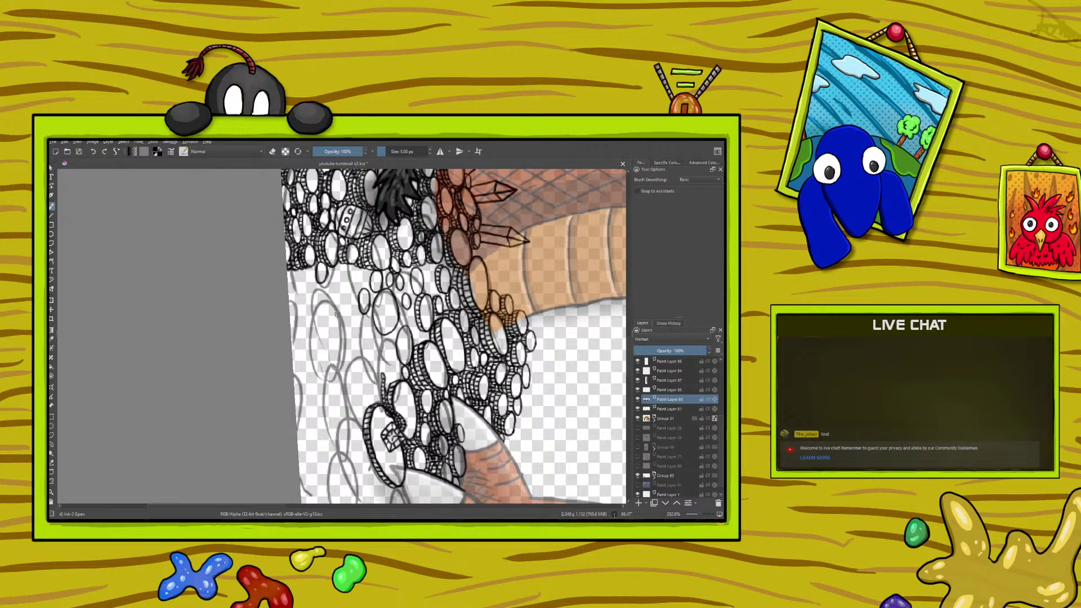
pyautogui.moveTo(319, 305)
pyautogui.mouseDown()
pyautogui.moveTo(331, 350)
pyautogui.moveTo(340, 344)
pyautogui.moveTo(336, 303)
pyautogui.moveTo(313, 296)
pyautogui.moveTo(306, 312)
pyautogui.moveTo(307, 280)
pyautogui.mouseUp()
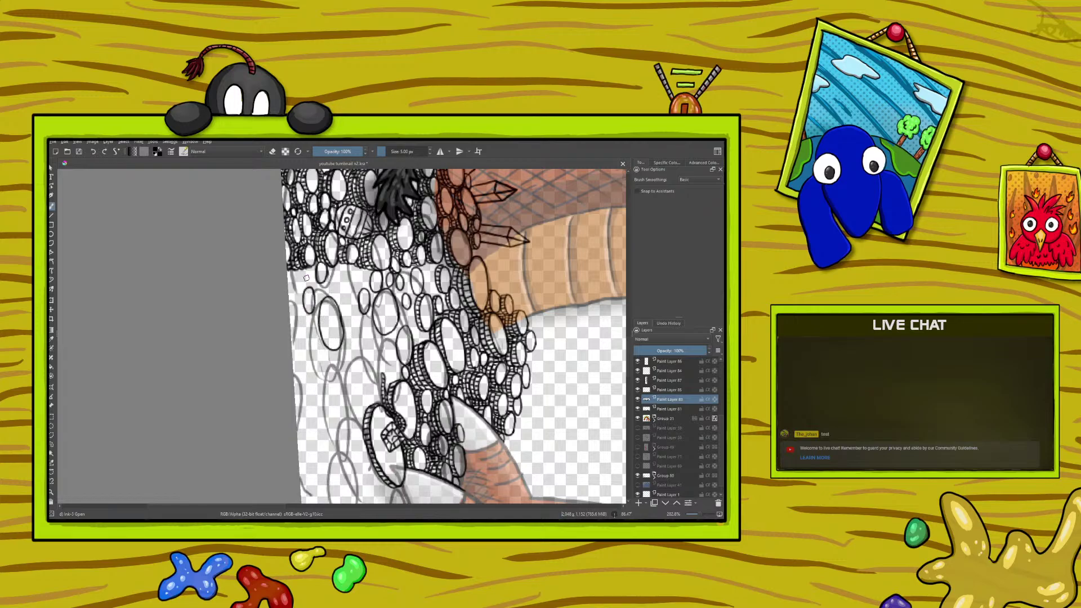
pyautogui.moveTo(298, 292)
pyautogui.mouseDown()
pyautogui.moveTo(299, 271)
pyautogui.moveTo(293, 341)
pyautogui.mouseUp()
# Add thick edges to the large coin and the small coins near the canvas edge.
pyautogui.rightClick(202, 363)
pyautogui.moveTo(161, 307)
pyautogui.mouseDown()
pyautogui.moveTo(207, 310)
pyautogui.moveTo(180, 316)
pyautogui.mouseUp()
pyautogui.click(287, 359)
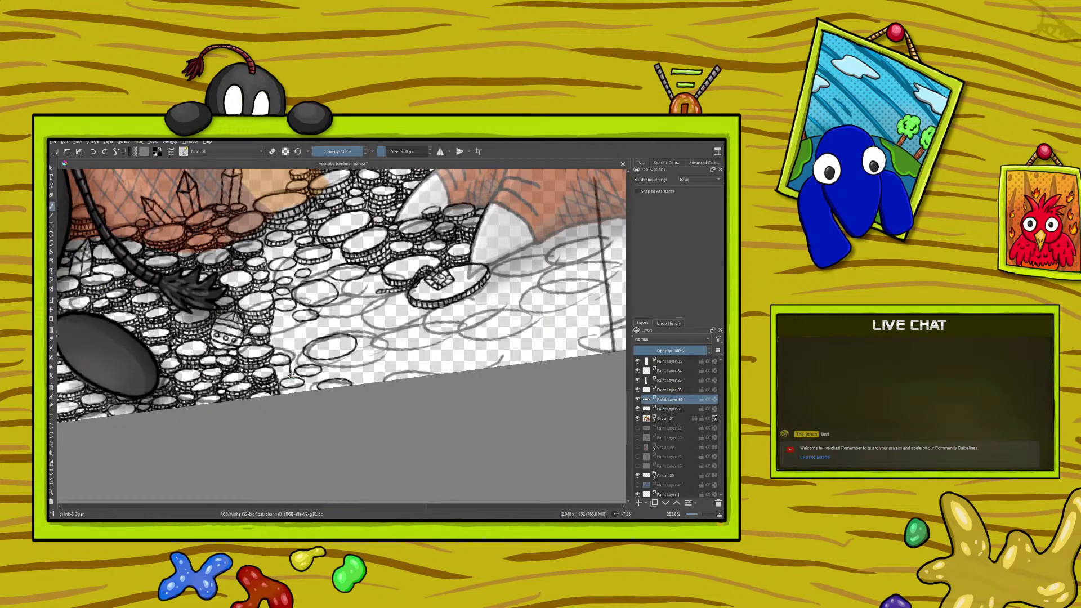
pyautogui.moveTo(321, 370); pyautogui.dragTo(323, 381)
pyautogui.moveTo(352, 355); pyautogui.dragTo(325, 363)
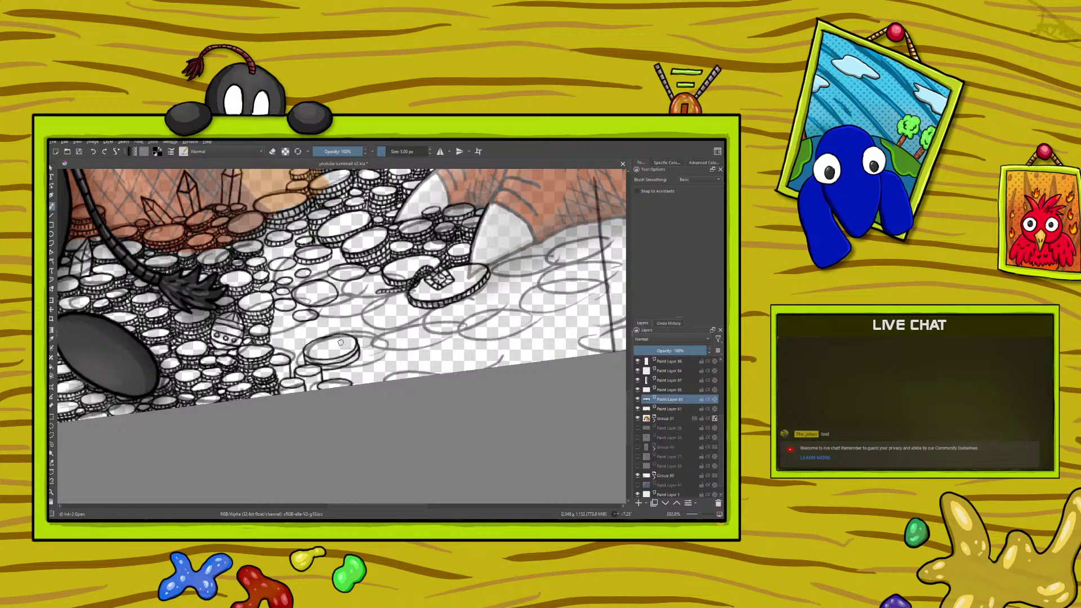
# Outline two large overlapping coins over the sketch between the pendant coin and the canvas edge.
pyautogui.rightClick(267, 369)
pyautogui.moveTo(259, 303); pyautogui.dragTo(349, 408)
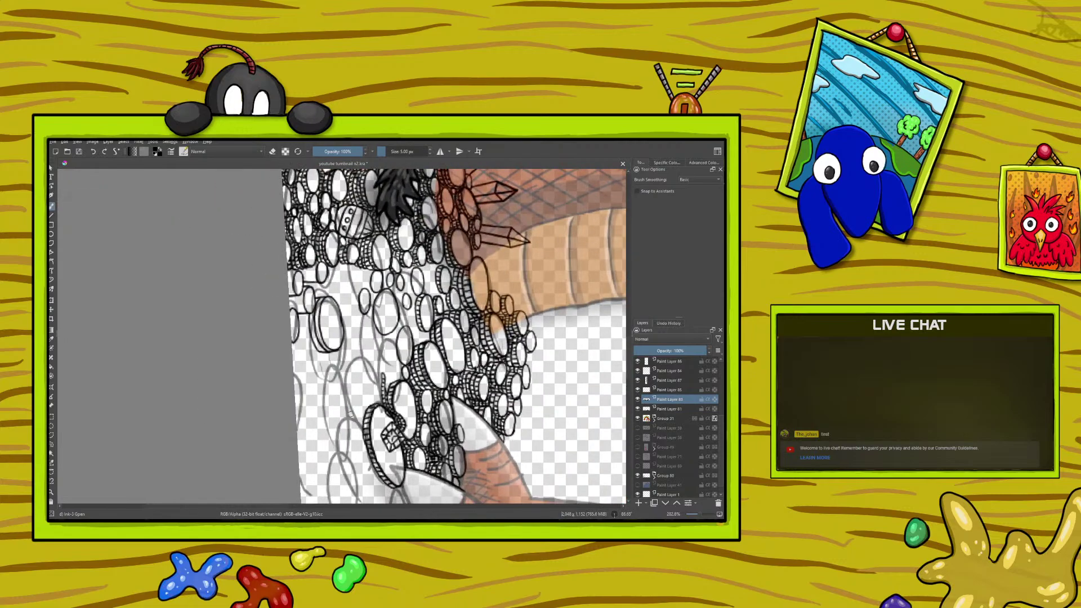
pyautogui.moveTo(348, 417)
pyautogui.mouseDown()
pyautogui.moveTo(343, 382)
pyautogui.moveTo(325, 392)
pyautogui.moveTo(334, 445)
pyautogui.mouseUp()
pyautogui.moveTo(340, 419)
pyautogui.mouseDown()
pyautogui.moveTo(353, 490)
pyautogui.moveTo(369, 492)
pyautogui.moveTo(374, 467)
pyautogui.mouseUp()
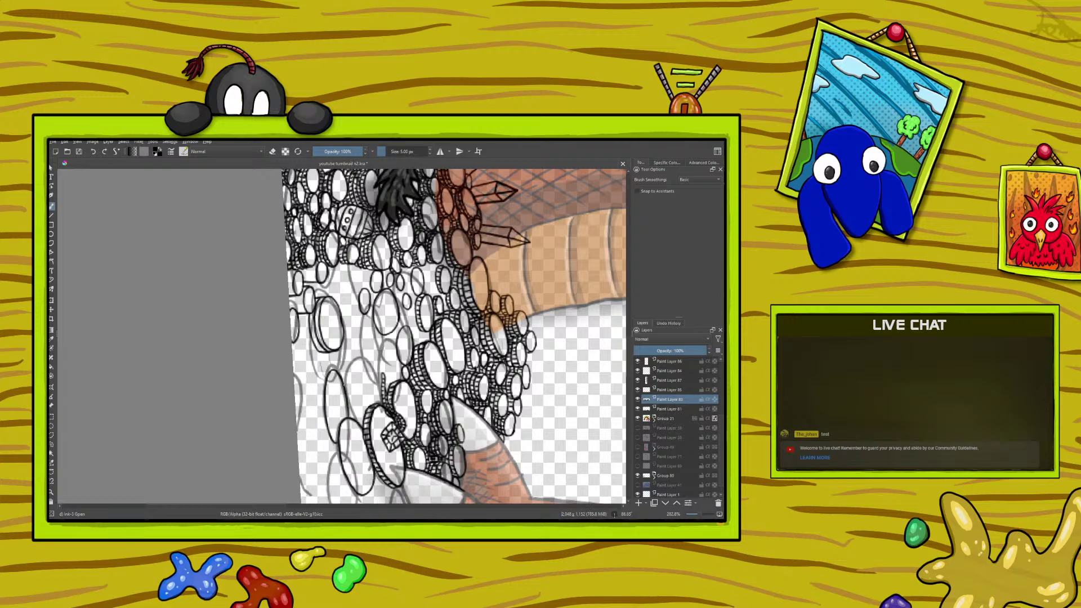
# Outline a coin between the pendant coin and the finished pile, plus small coins along the canvas edge.
pyautogui.moveTo(353, 361); pyautogui.dragTo(367, 358)
pyautogui.moveTo(377, 369)
pyautogui.mouseDown()
pyautogui.moveTo(385, 341)
pyautogui.moveTo(400, 384)
pyautogui.mouseUp()
pyautogui.rightClick(229, 410)
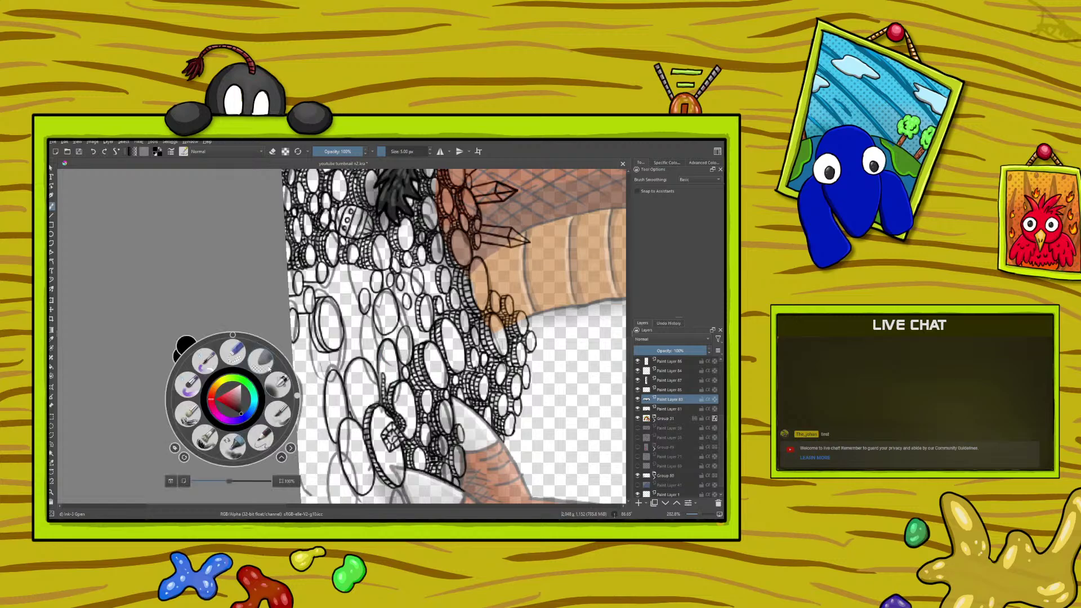
pyautogui.moveTo(247, 332); pyautogui.dragTo(287, 404)
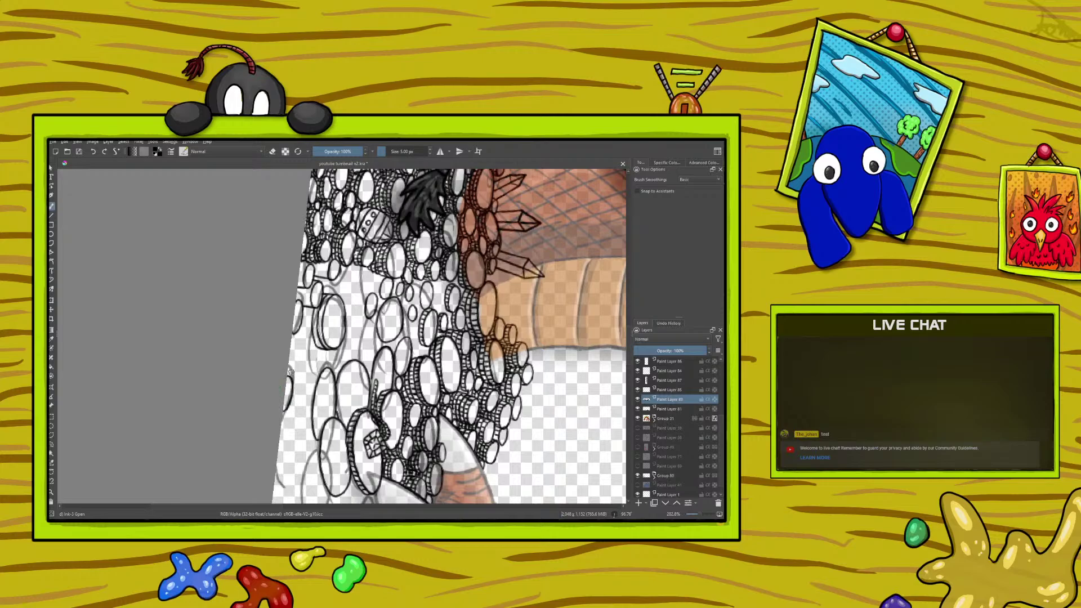
pyautogui.moveTo(296, 369); pyautogui.dragTo(297, 356)
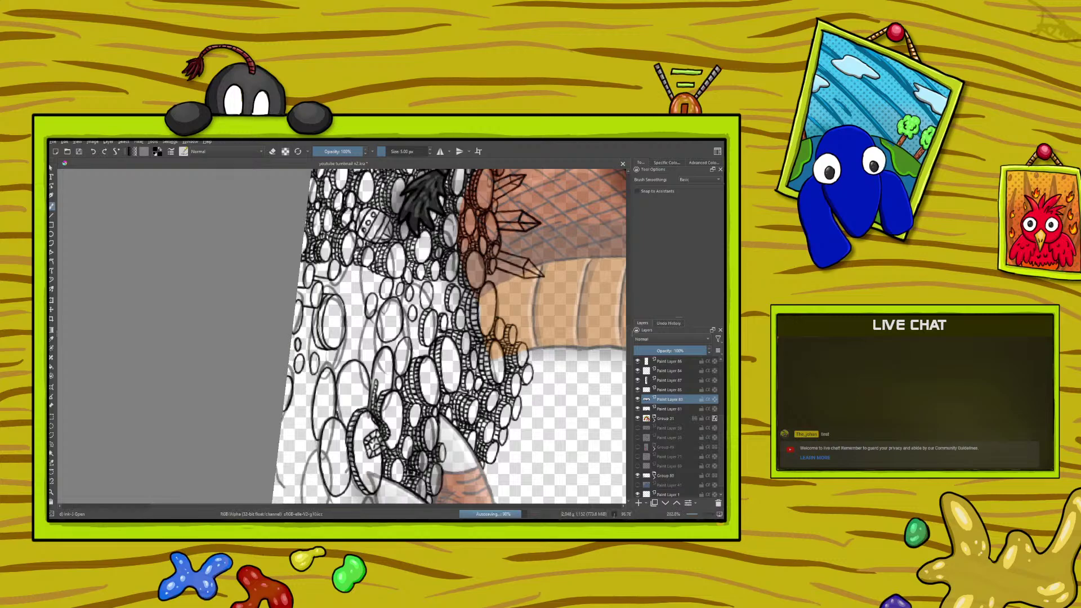
# Outline and thicken the edges of coins in the gap between the necklace's chain end and the finished pile.
pyautogui.rightClick(246, 357)
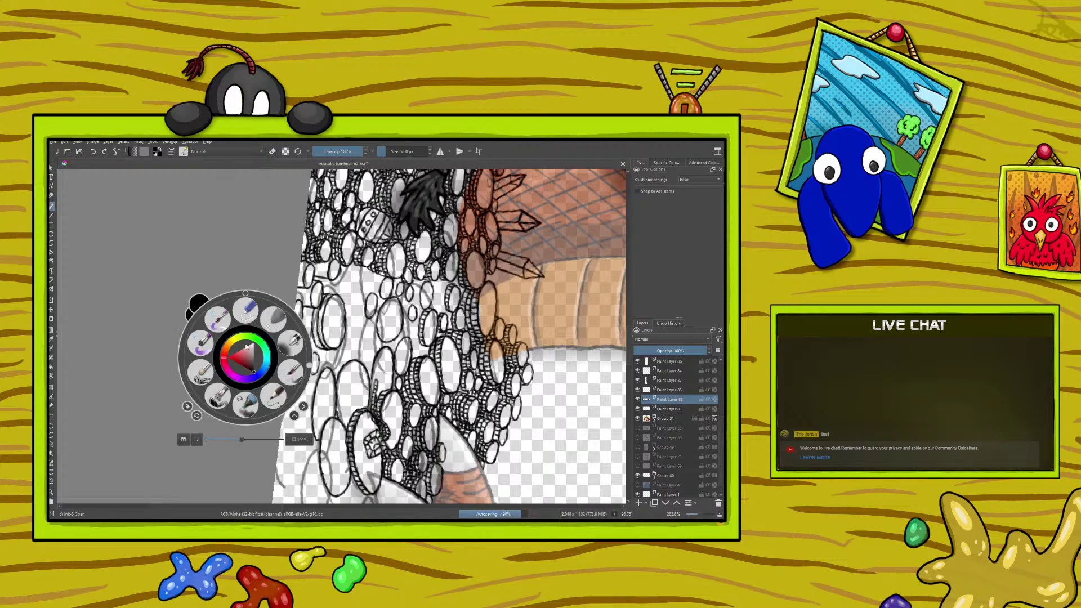
pyautogui.moveTo(310, 365); pyautogui.dragTo(219, 298)
pyautogui.click(143, 227)
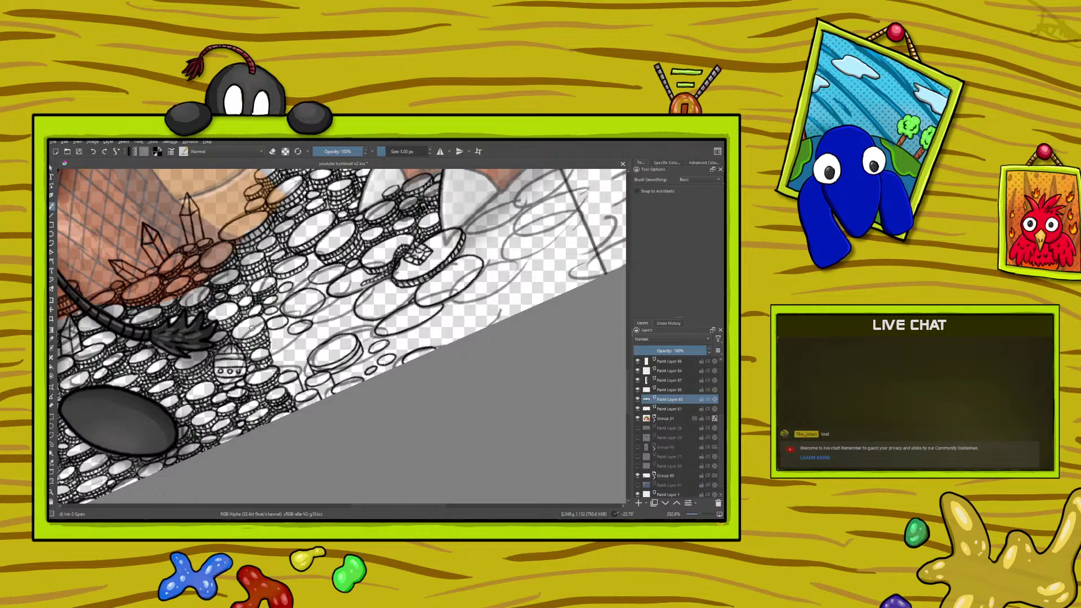
pyautogui.rightClick(160, 360)
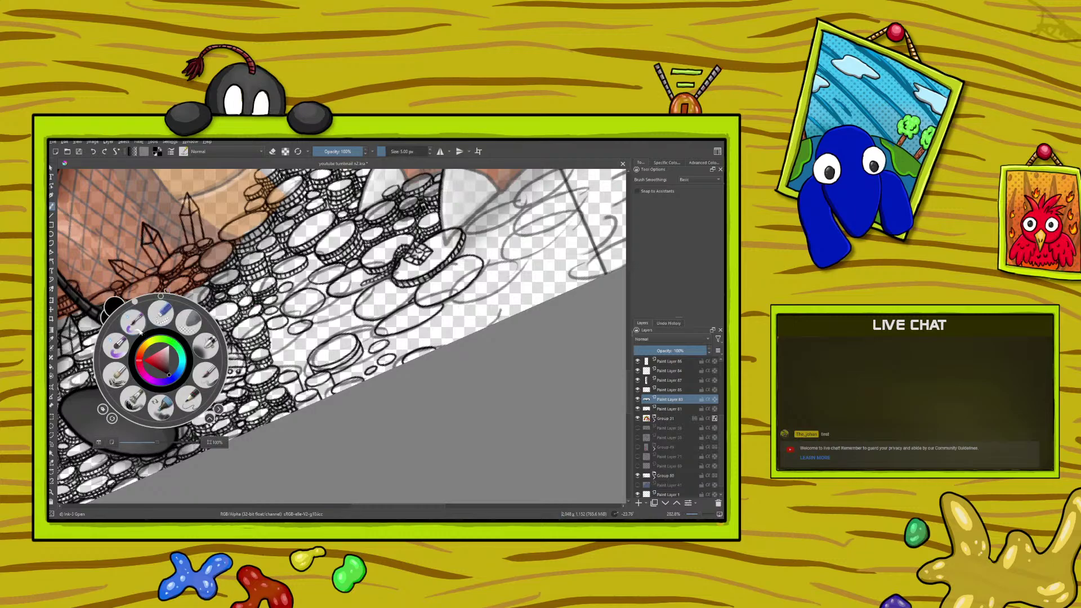
pyautogui.moveTo(175, 309); pyautogui.dragTo(173, 465)
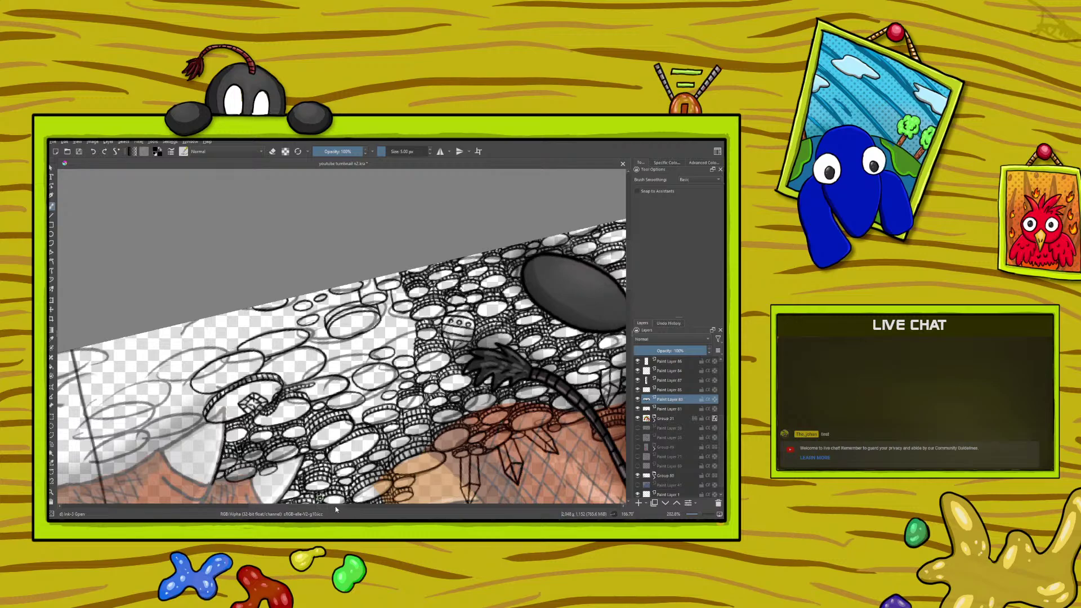
pyautogui.hscroll(3, 320, 506)
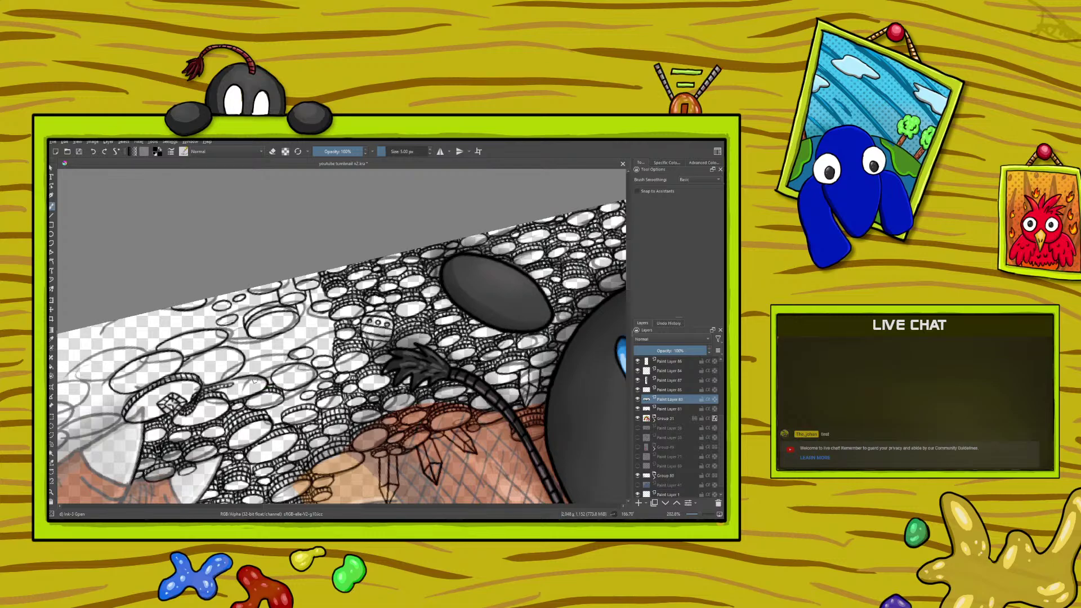
pyautogui.rightClick(224, 357)
pyautogui.moveTo(265, 333); pyautogui.dragTo(248, 310)
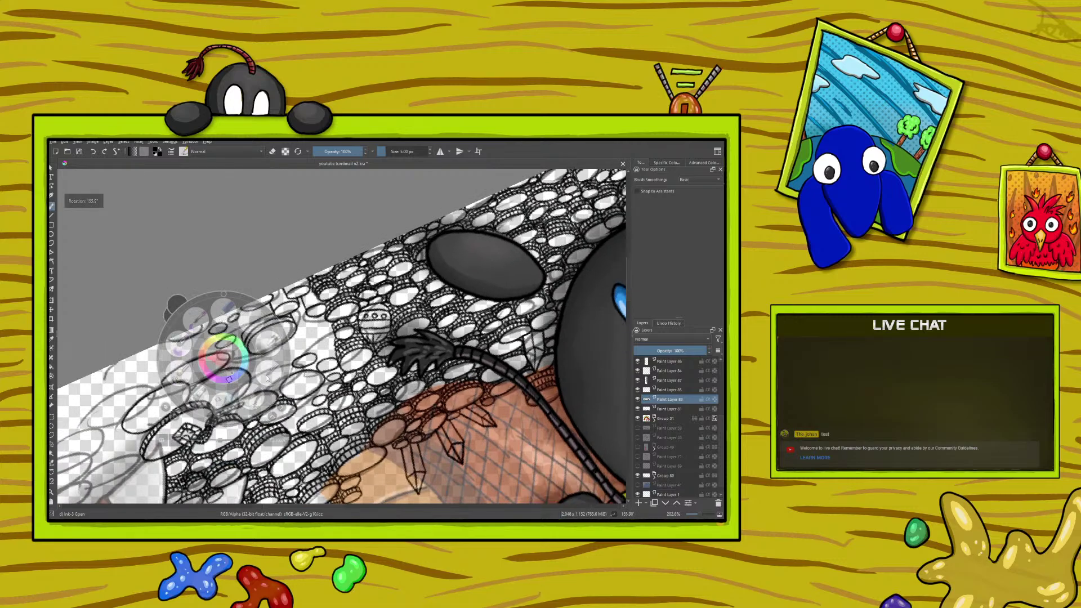
pyautogui.moveTo(446, 394); pyautogui.dragTo(299, 507)
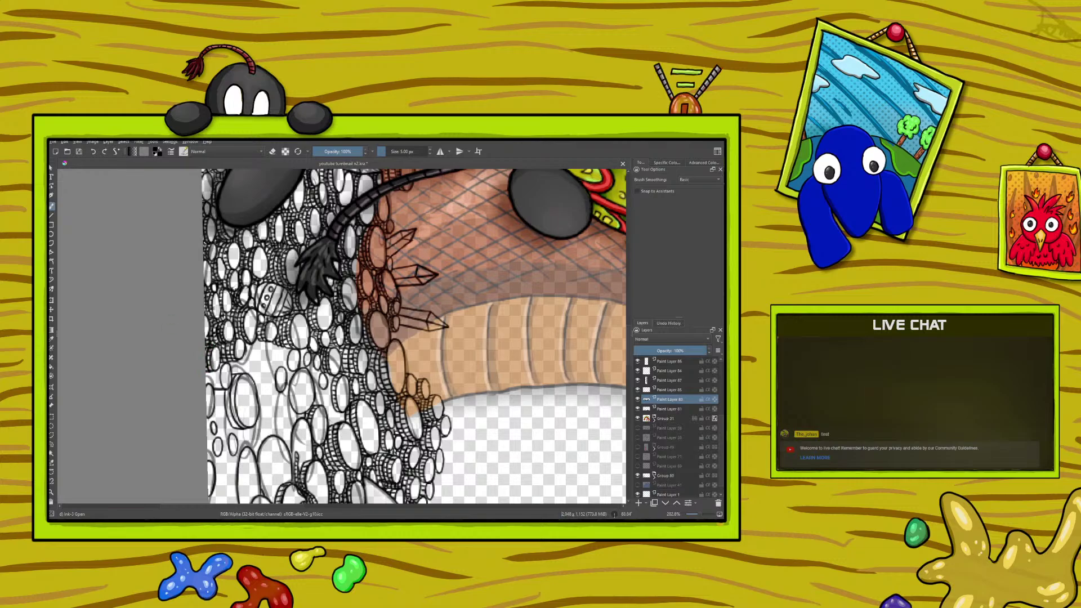
# Outline additional small coins between the chain end and the large coin near the canvas edge.
pyautogui.rightClick(214, 323)
pyautogui.moveTo(219, 305); pyautogui.dragTo(242, 349)
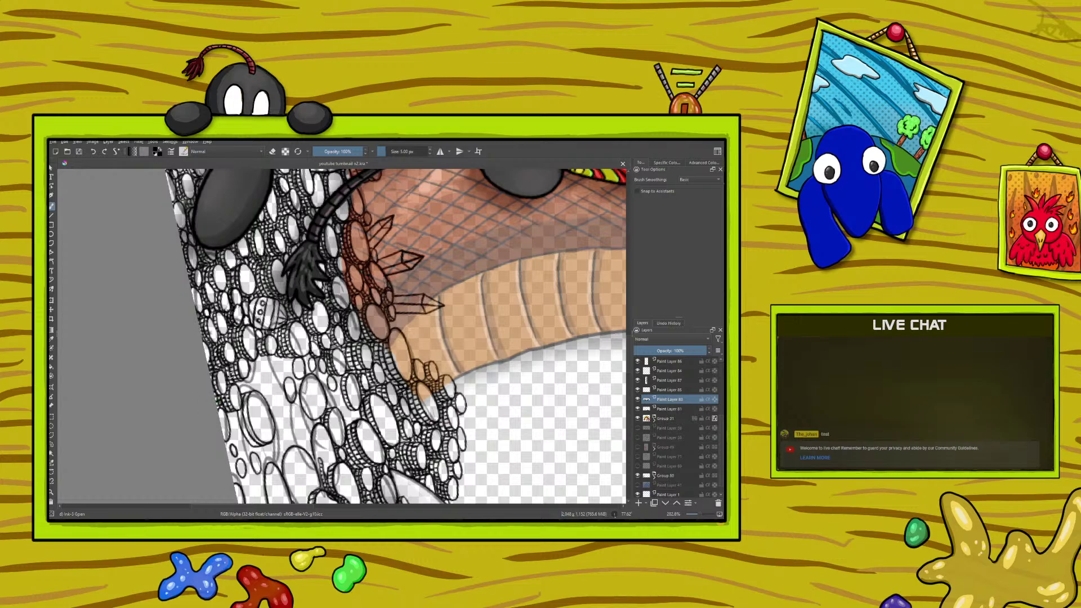
pyautogui.rightClick(171, 414)
pyautogui.moveTo(216, 363); pyautogui.dragTo(112, 344)
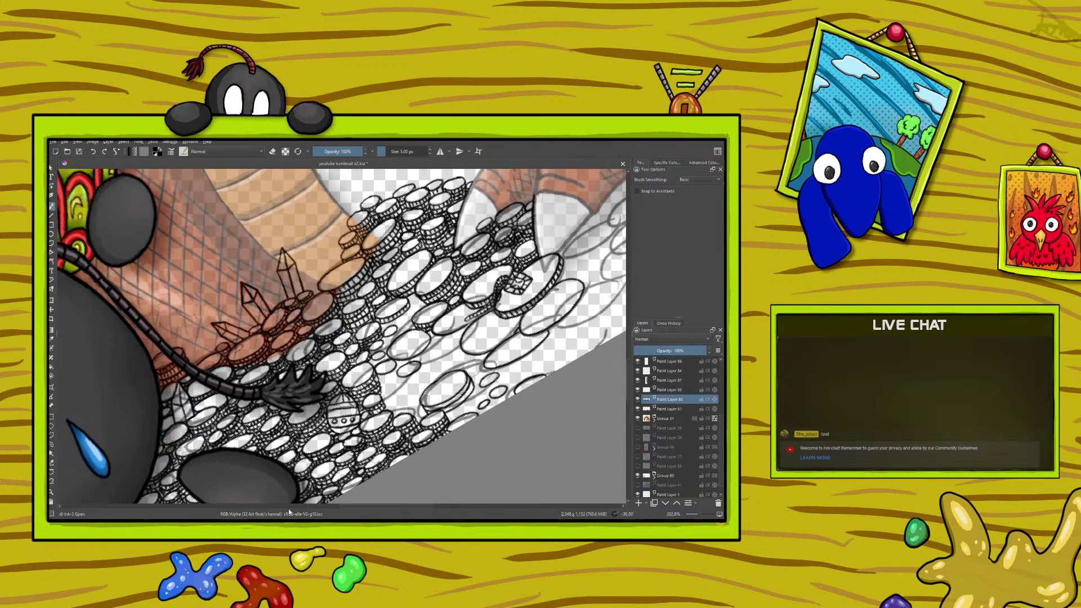
pyautogui.moveTo(346, 509); pyautogui.dragTo(371, 505)
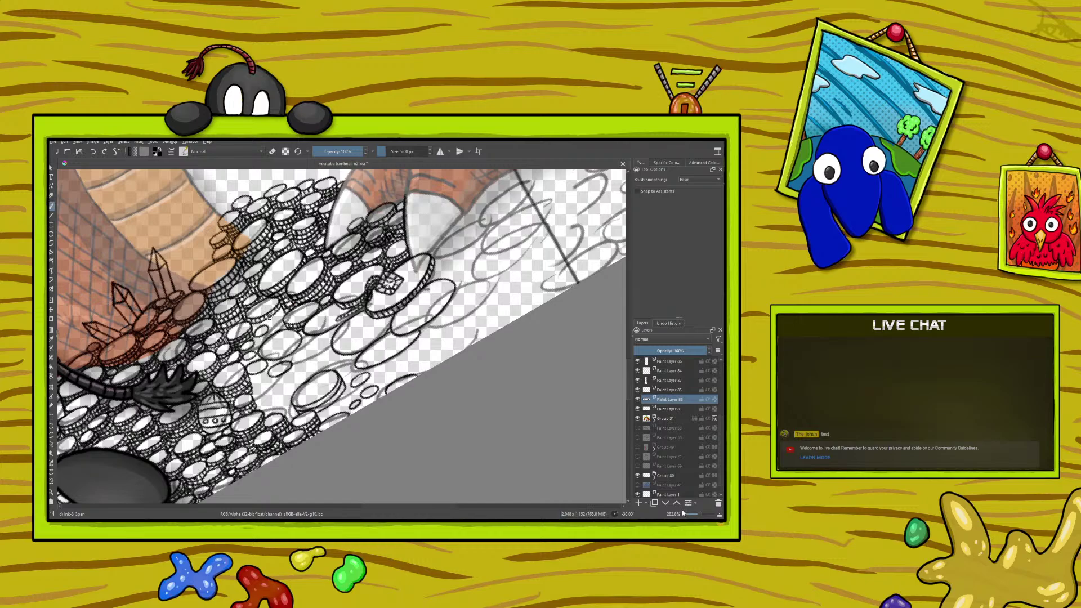
pyautogui.moveTo(700, 516); pyautogui.dragTo(702, 513)
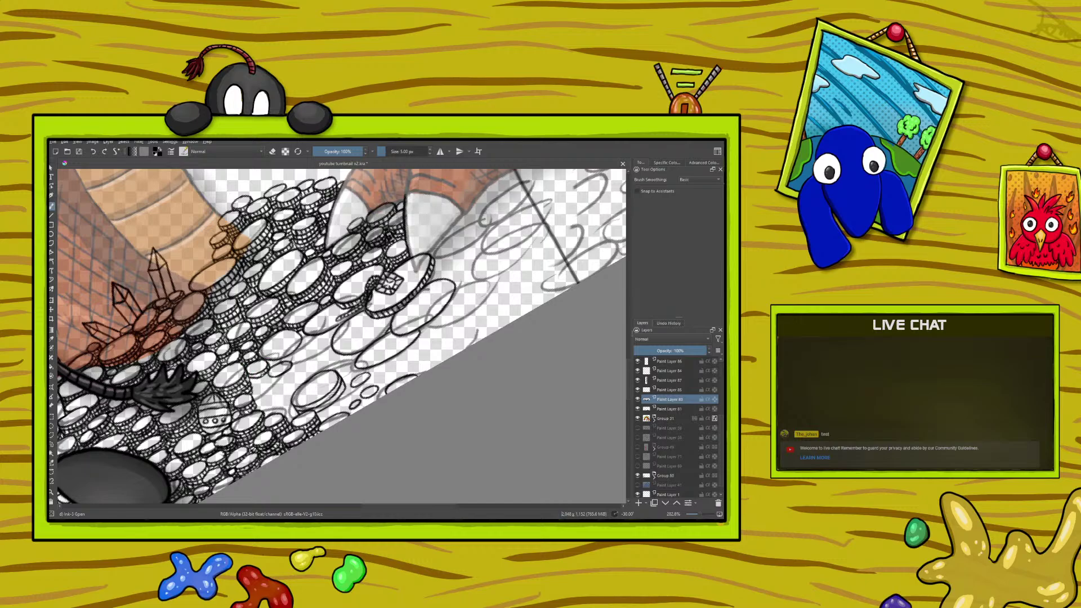
# Fill the sketched gap beside the dense coin pile with more outlined and edged coins.
pyautogui.rightClick(249, 367)
pyautogui.moveTo(265, 307); pyautogui.dragTo(353, 342)
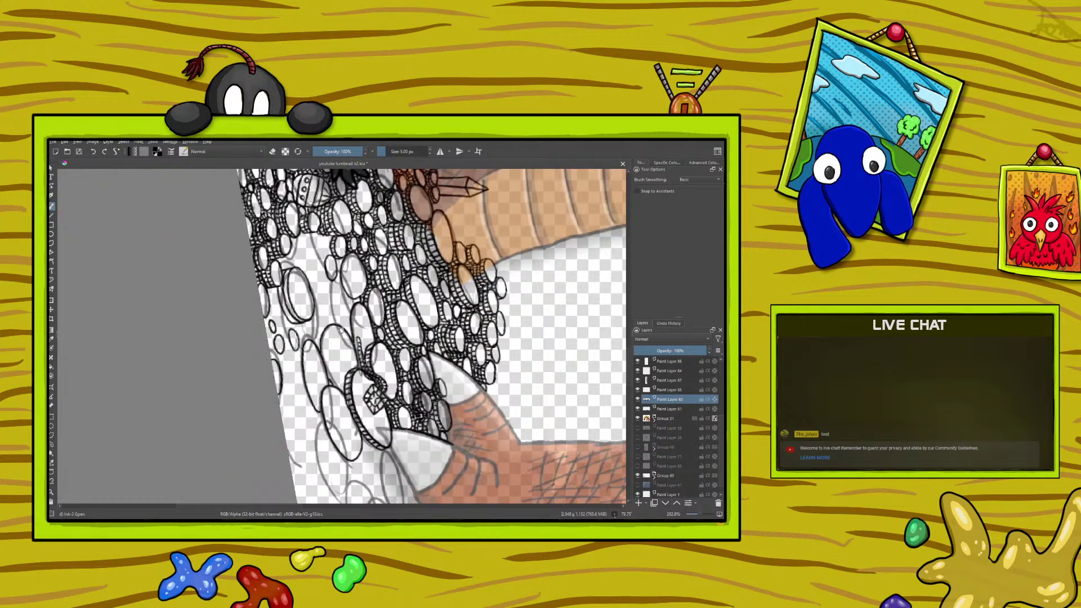
pyautogui.scroll(5, 630, 374)
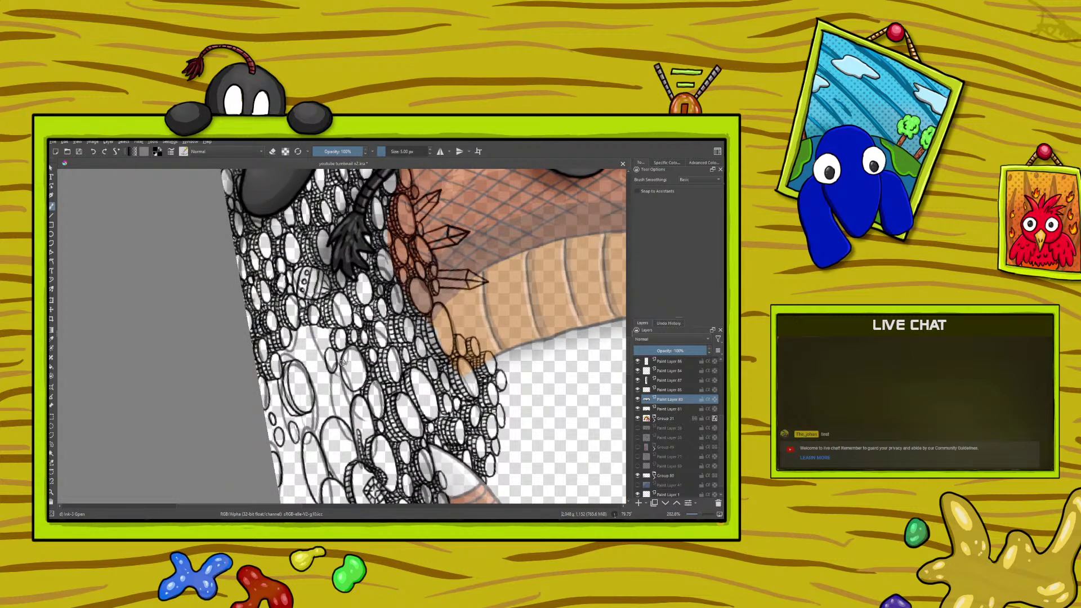
pyautogui.moveTo(337, 349); pyautogui.dragTo(341, 385)
pyautogui.rightClick(248, 373)
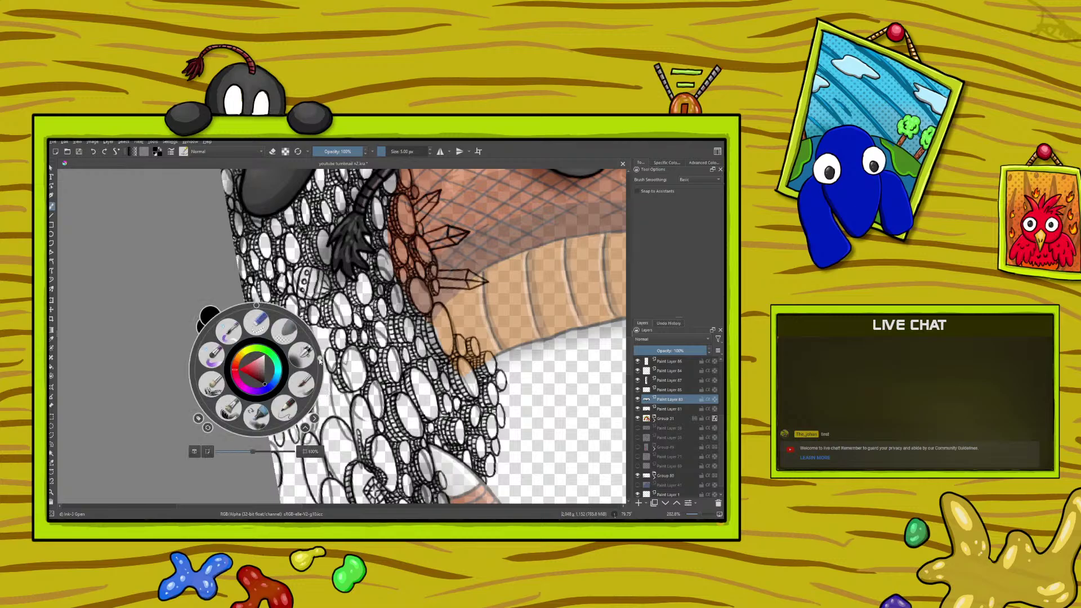
pyautogui.click(263, 297)
pyautogui.moveTo(263, 296); pyautogui.dragTo(214, 312)
pyautogui.click(165, 329)
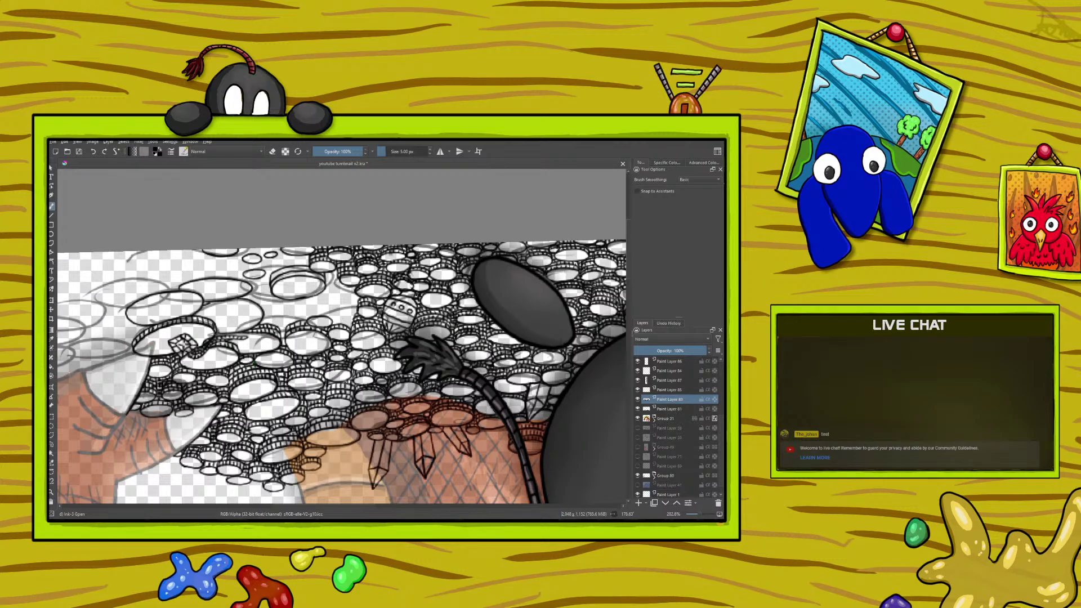
# Outline small coins between the striped round ornament and the large coin, undoing and redrawing a faulty stroke.
pyautogui.rightClick(186, 361)
pyautogui.moveTo(172, 310); pyautogui.dragTo(258, 323)
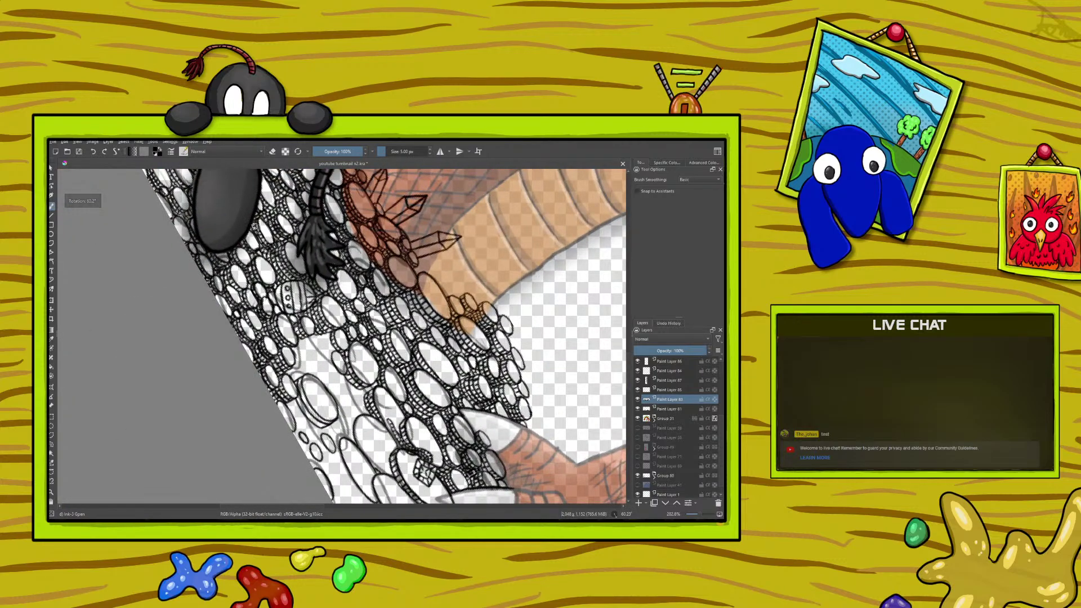
pyautogui.scroll(-4, 631, 385)
pyautogui.scroll(-5, 631, 384)
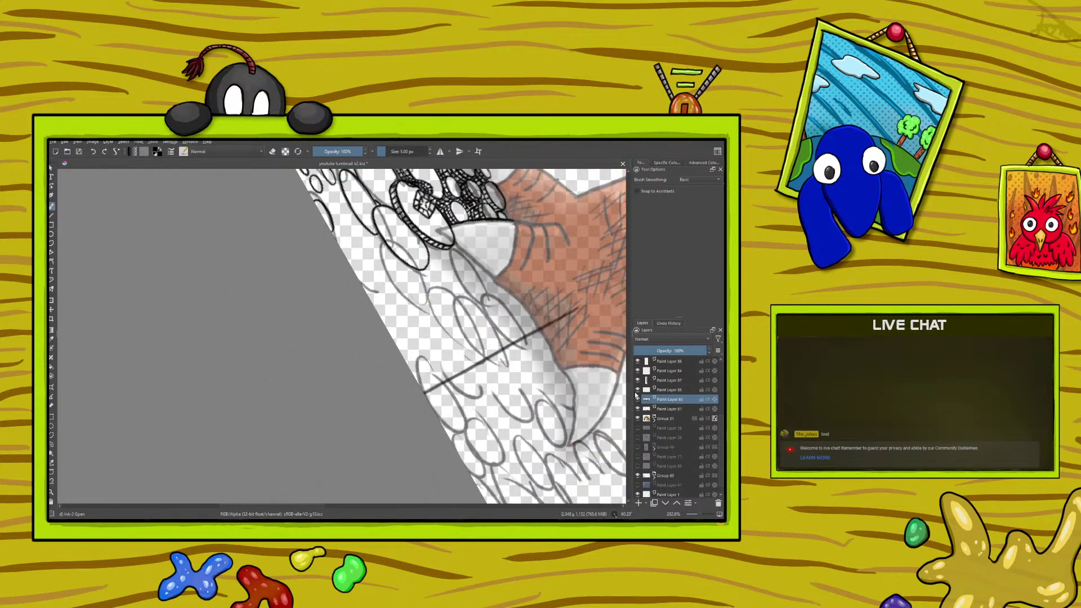
pyautogui.scroll(7, 628, 383)
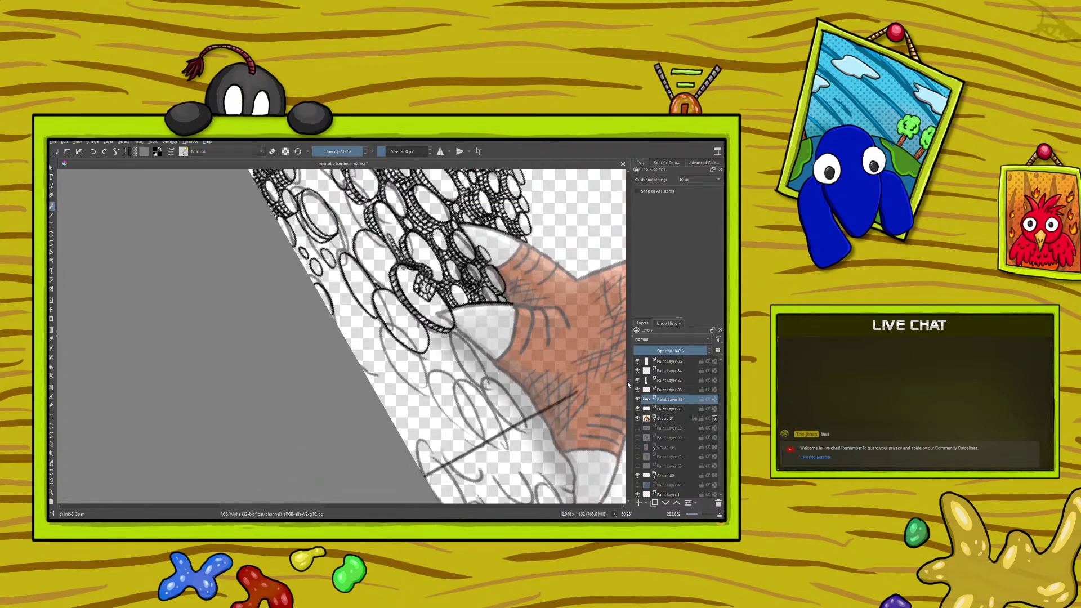
pyautogui.hscroll(4, 302, 509)
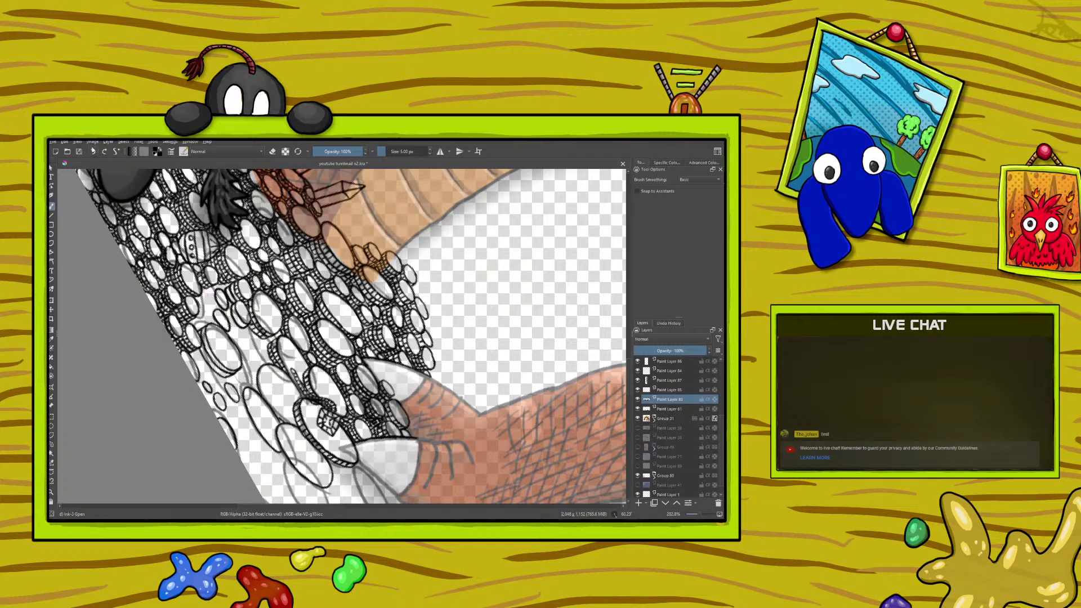
pyautogui.click(95, 152)
pyautogui.moveTo(228, 318)
pyautogui.mouseDown()
pyautogui.moveTo(232, 331)
pyautogui.moveTo(218, 322)
pyautogui.moveTo(231, 324)
pyautogui.mouseUp()
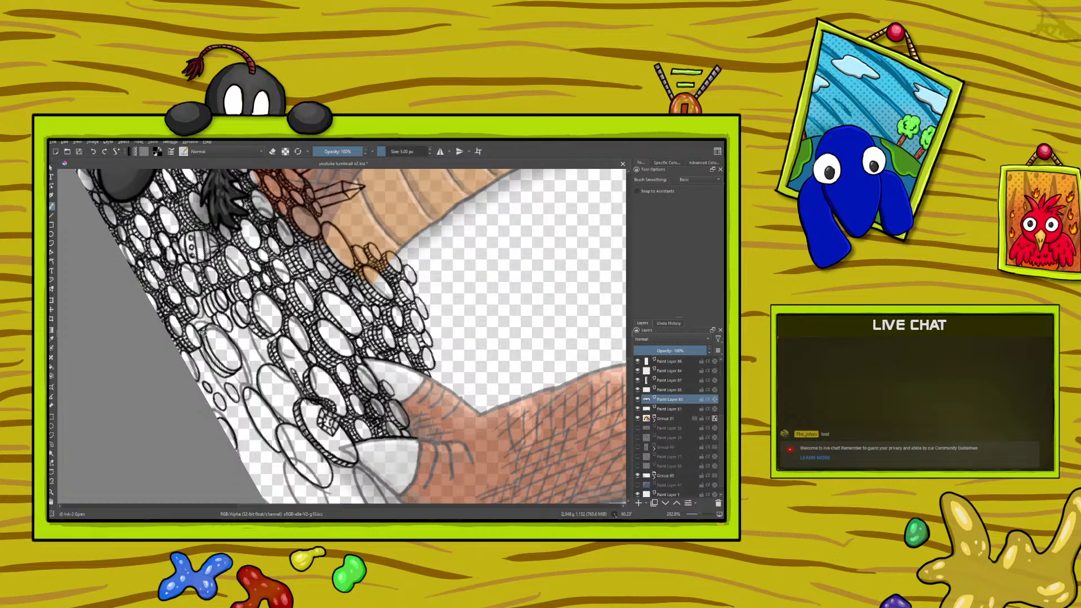
# Add ridged edges to the new small coins near the large coin and erase stray overlapping lines.
pyautogui.rightClick(156, 357)
pyautogui.click(141, 302)
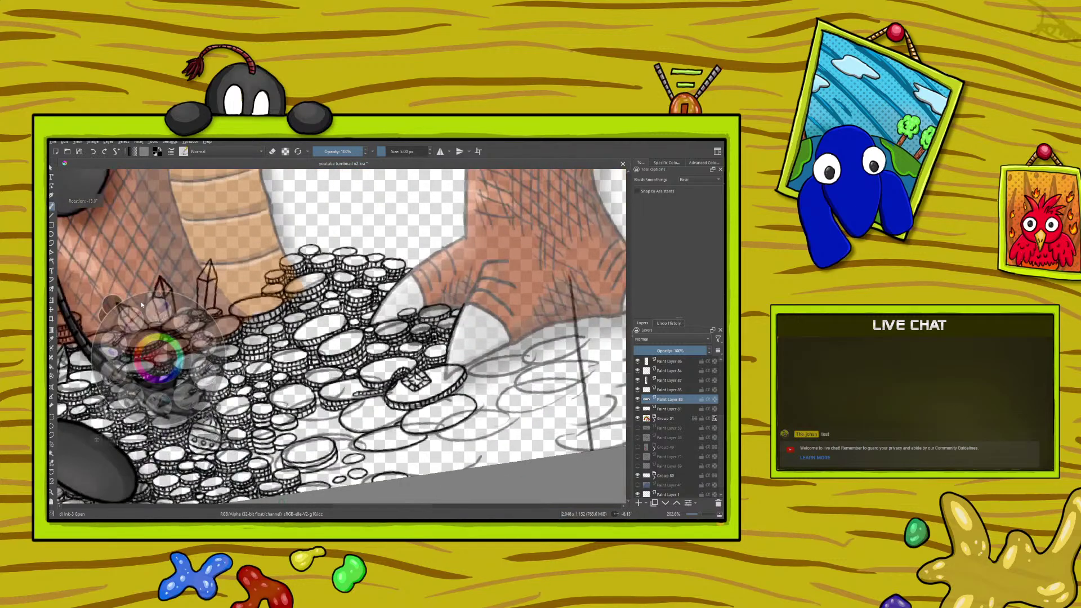
pyautogui.click(141, 302)
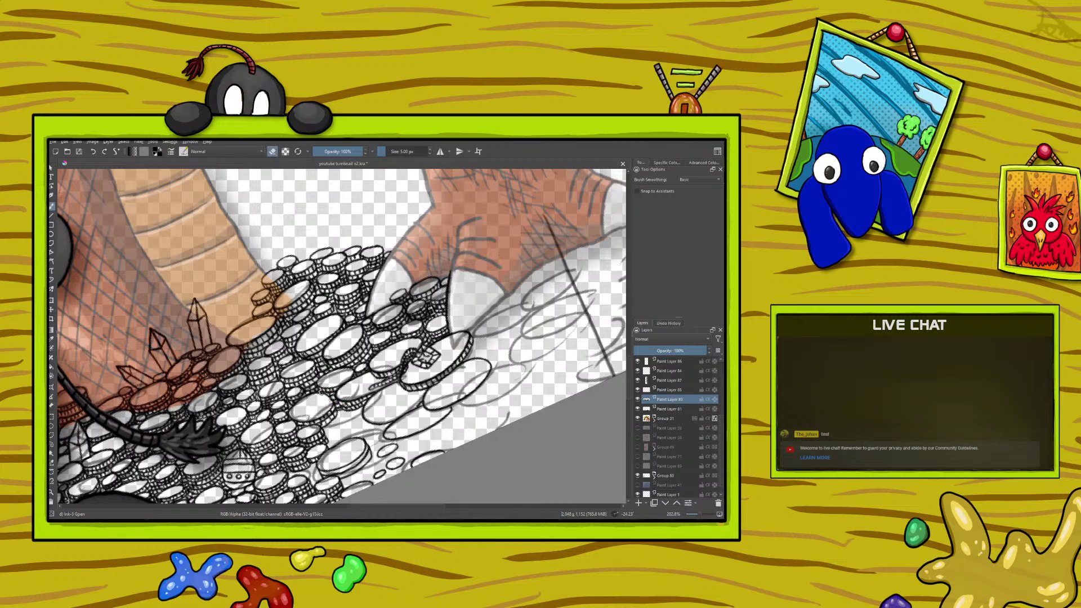
pyautogui.click(274, 152)
pyautogui.scroll(-5, 622, 307)
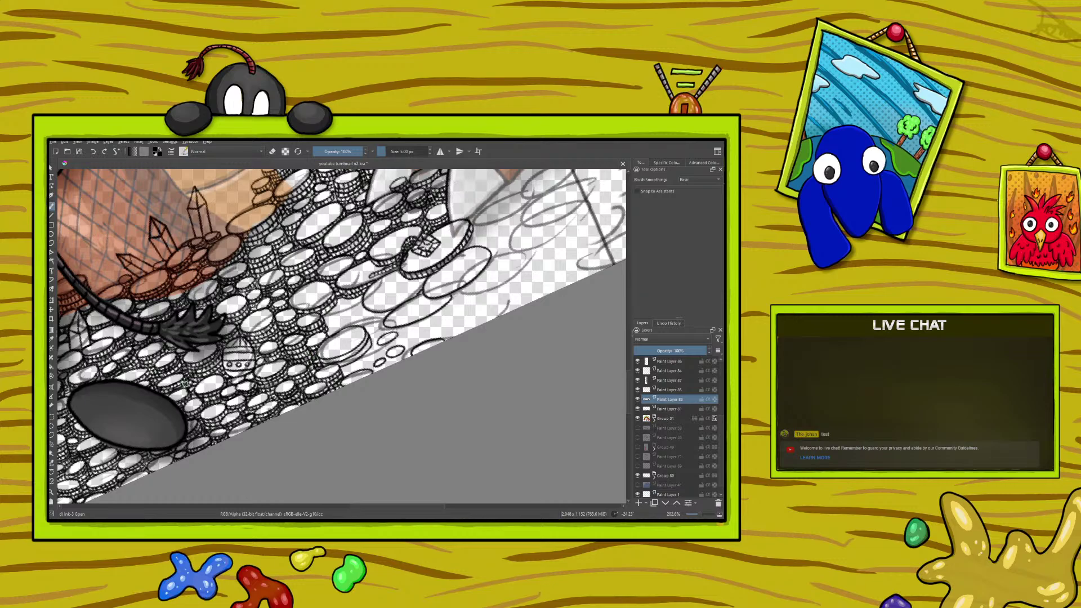
# Draw ridges on the rim of the large coin near the canvas edge and ink coins around it.
pyautogui.rightClick(186, 385)
pyautogui.click(294, 280)
pyautogui.rightClick(189, 366)
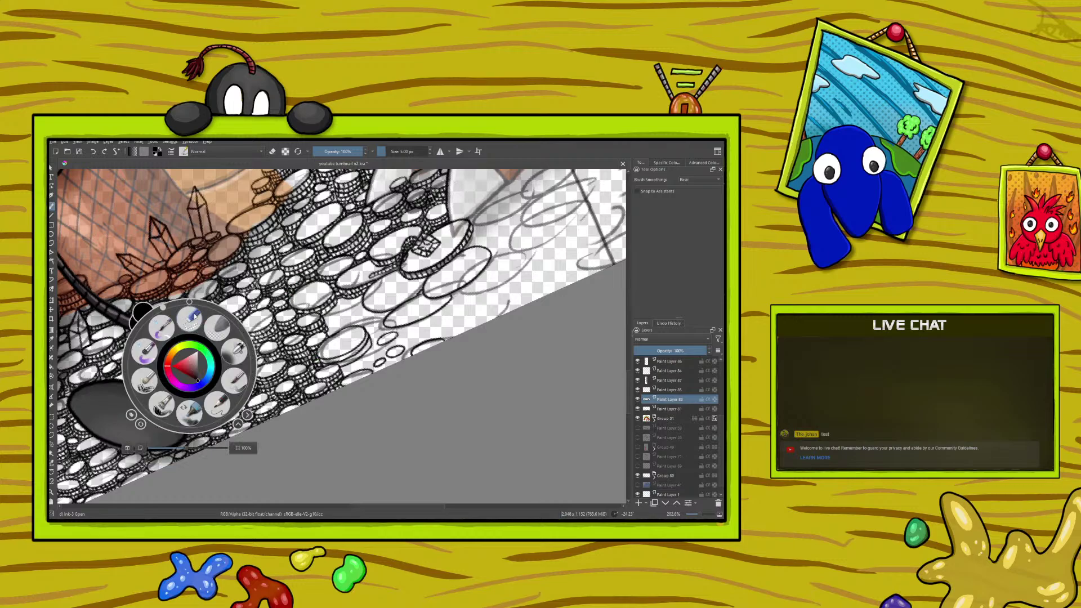
pyautogui.moveTo(162, 306); pyautogui.dragTo(163, 403)
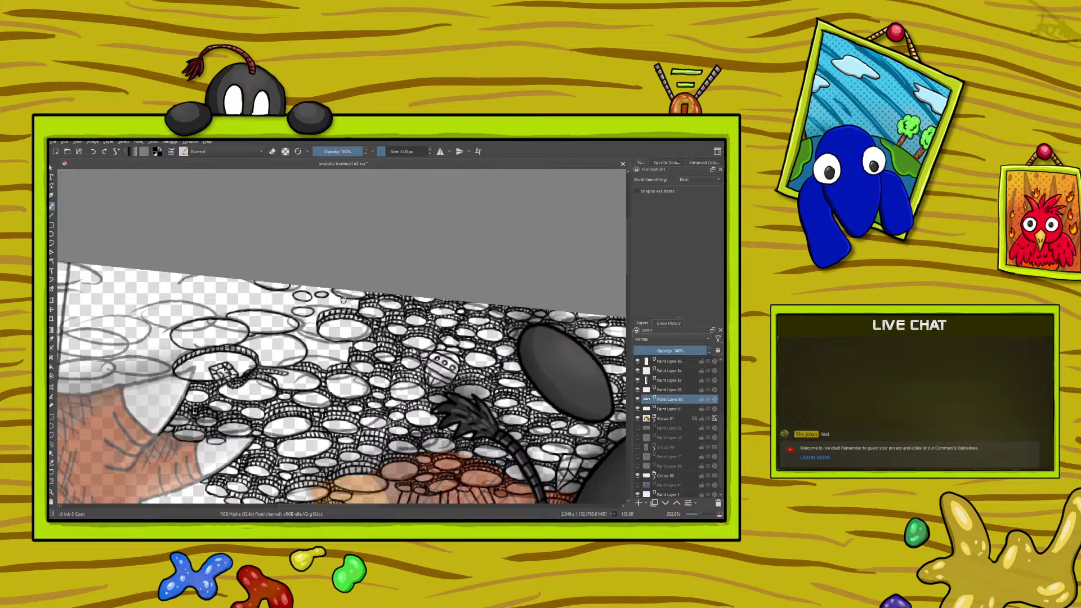
pyautogui.rightClick(169, 361)
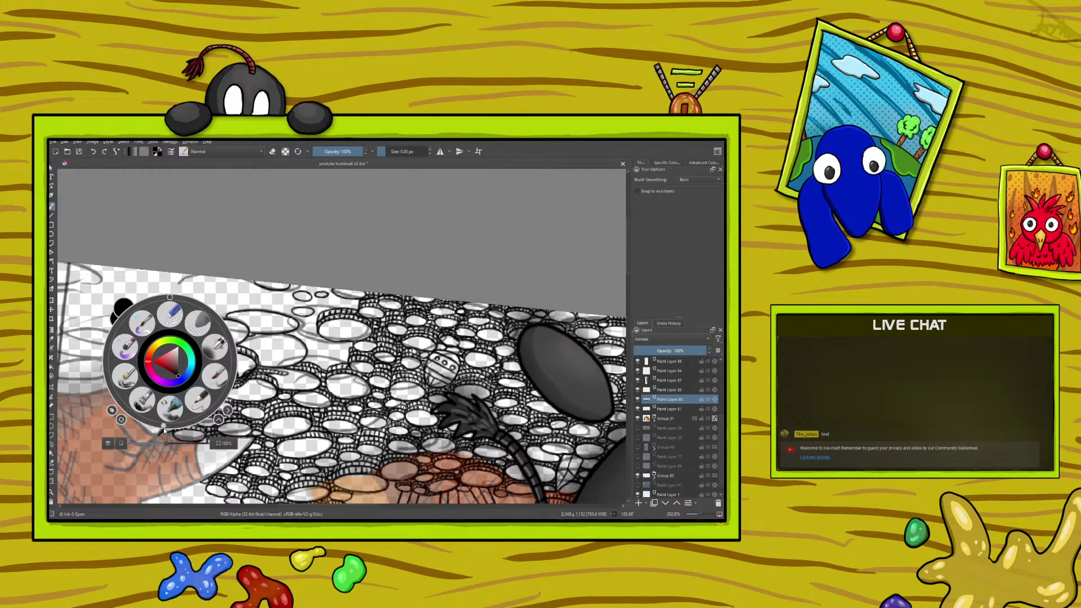
pyautogui.click(143, 416)
pyautogui.moveTo(143, 415); pyautogui.dragTo(277, 348)
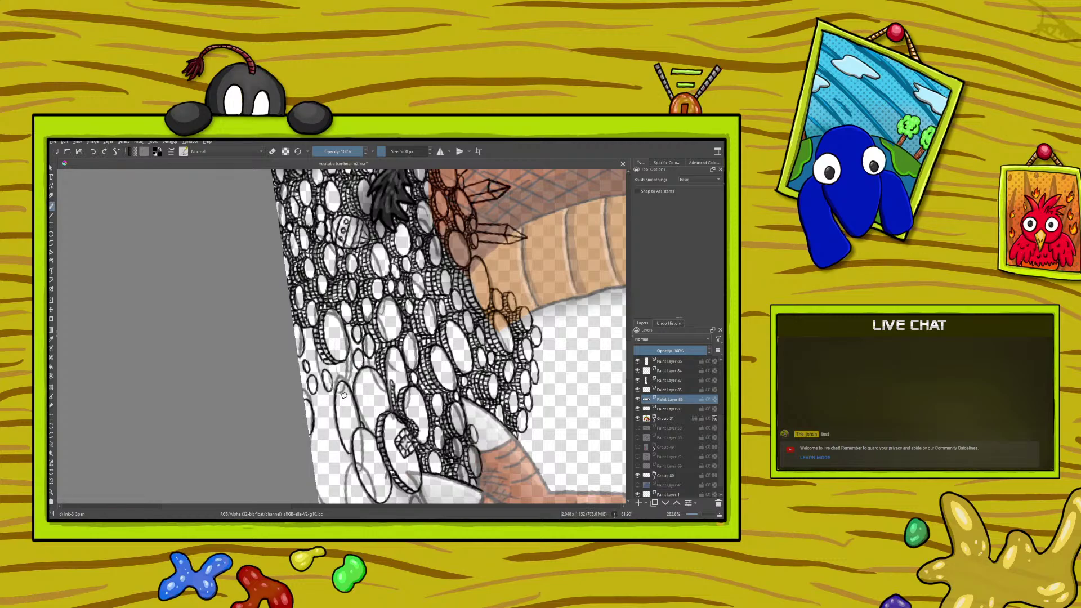
# Ink the ridged rim of the large coin near the canvas edge and outline small coins beside it.
pyautogui.rightClick(203, 365)
pyautogui.moveTo(266, 357); pyautogui.dragTo(131, 366)
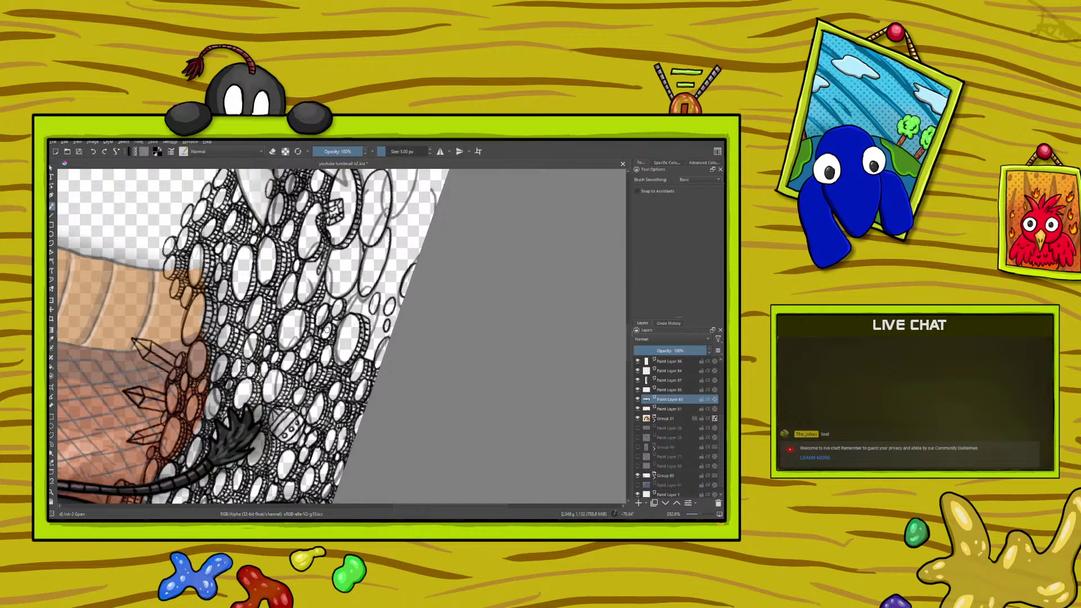
pyautogui.rightClick(164, 339)
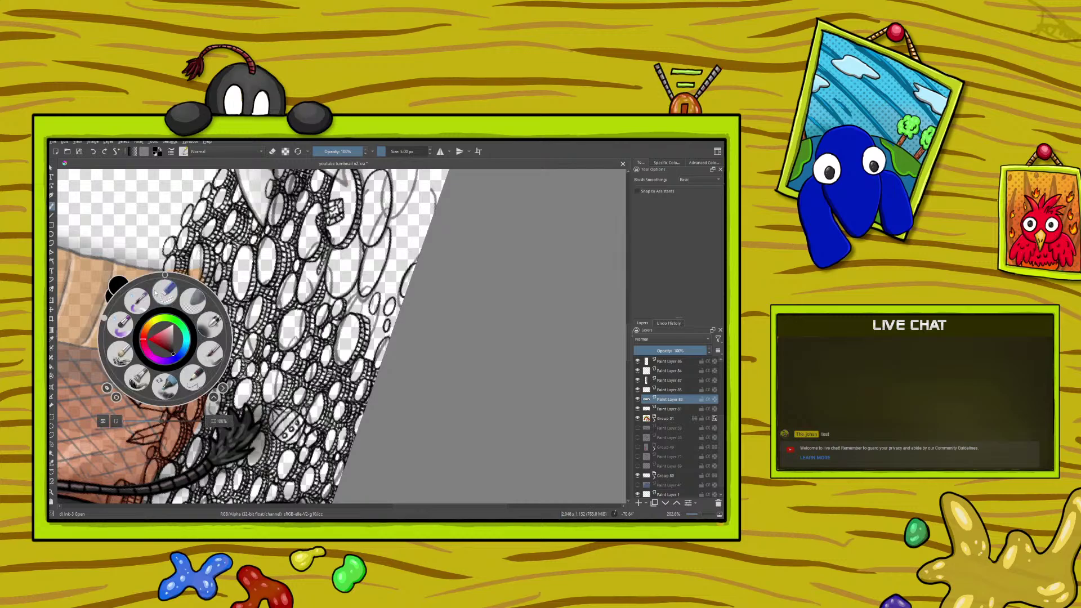
pyautogui.moveTo(106, 319); pyautogui.dragTo(283, 347)
pyautogui.click(282, 347)
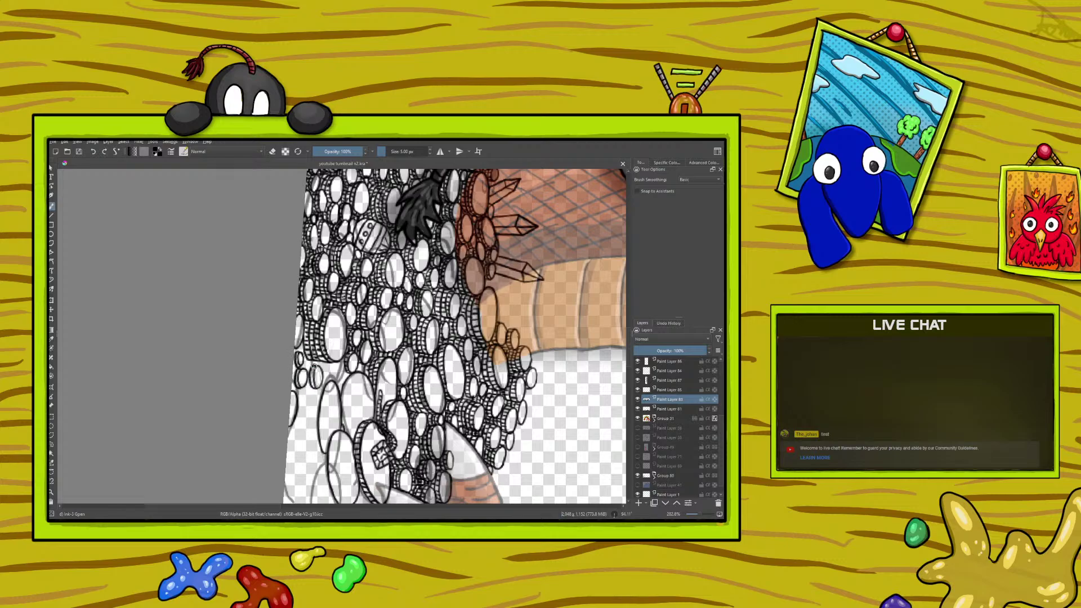
# Add edges and ridges to the small coins between the ridged large coin and the canvas edge.
pyautogui.rightClick(252, 360)
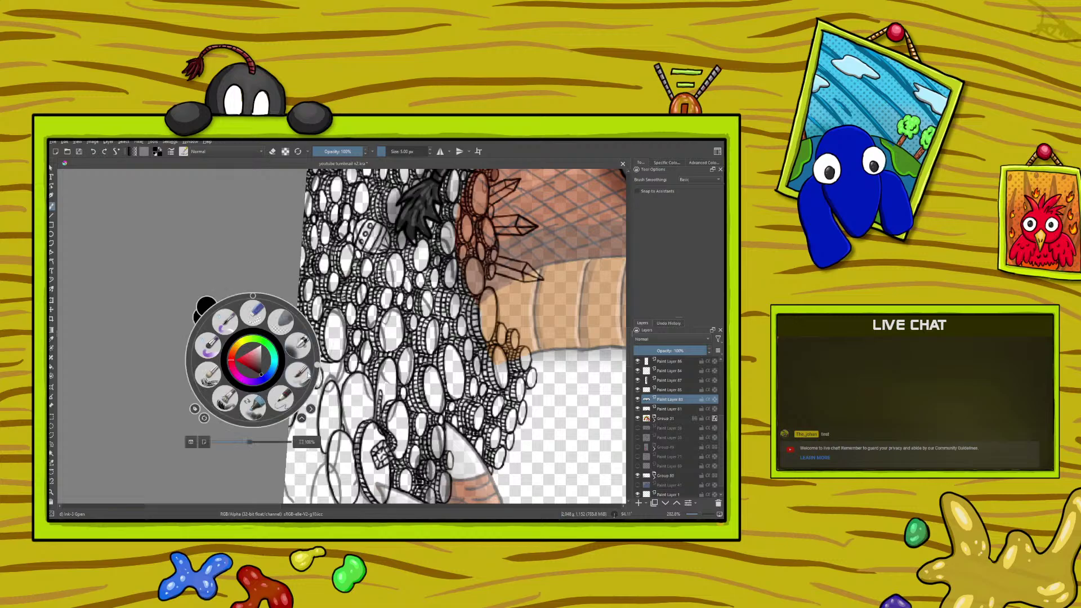
pyautogui.moveTo(307, 406); pyautogui.dragTo(320, 298)
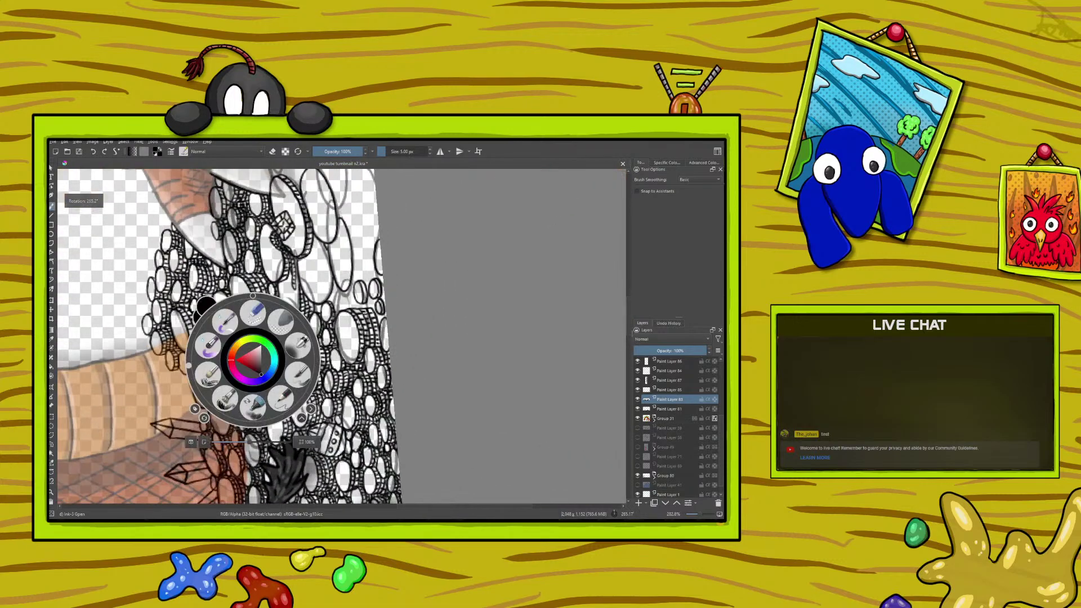
pyautogui.click(326, 316)
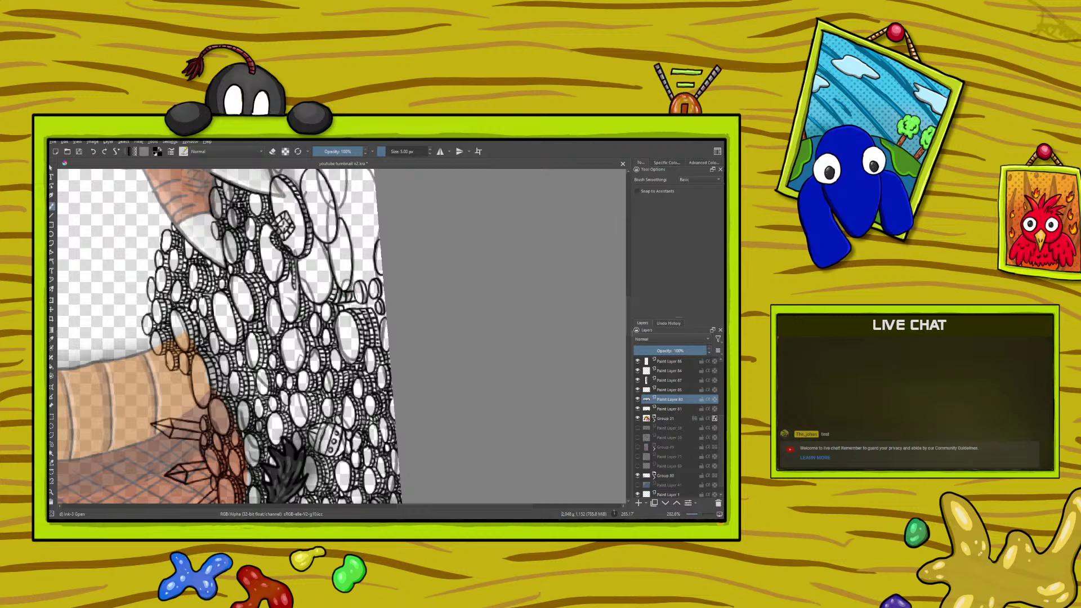
pyautogui.rightClick(253, 311)
pyautogui.moveTo(189, 315); pyautogui.dragTo(272, 362)
pyautogui.click(344, 372)
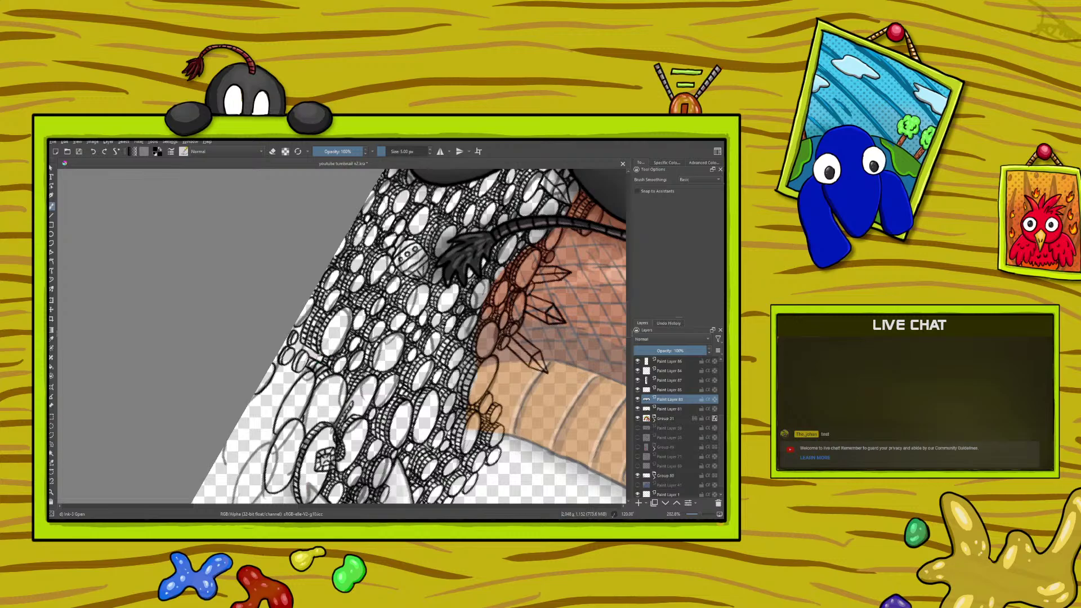
pyautogui.moveTo(313, 354); pyautogui.dragTo(319, 358)
pyautogui.moveTo(294, 346); pyautogui.dragTo(290, 371)
# Ink the stacked edges of a tall coin pile at the canvas edge beside the finished coins.
pyautogui.rightClick(212, 357)
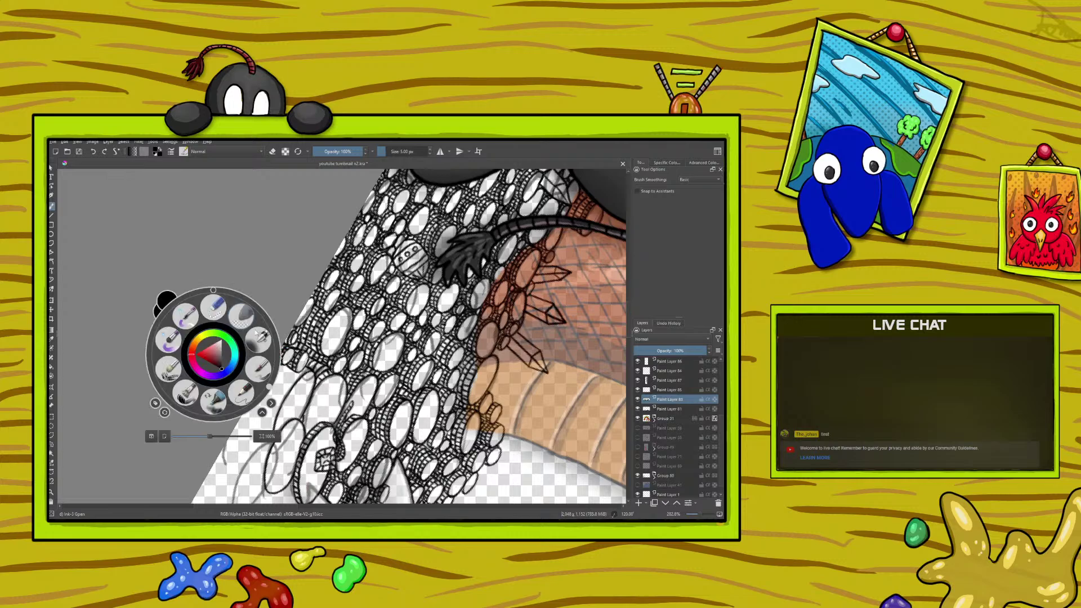
pyautogui.moveTo(275, 350); pyautogui.dragTo(203, 309)
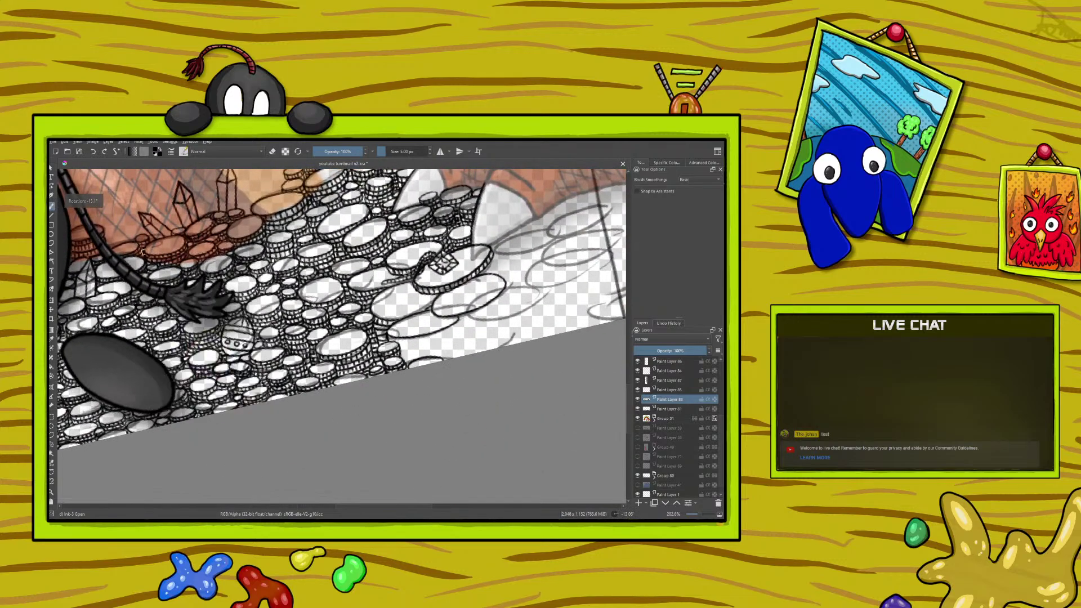
pyautogui.moveTo(341, 503); pyautogui.dragTo(385, 505)
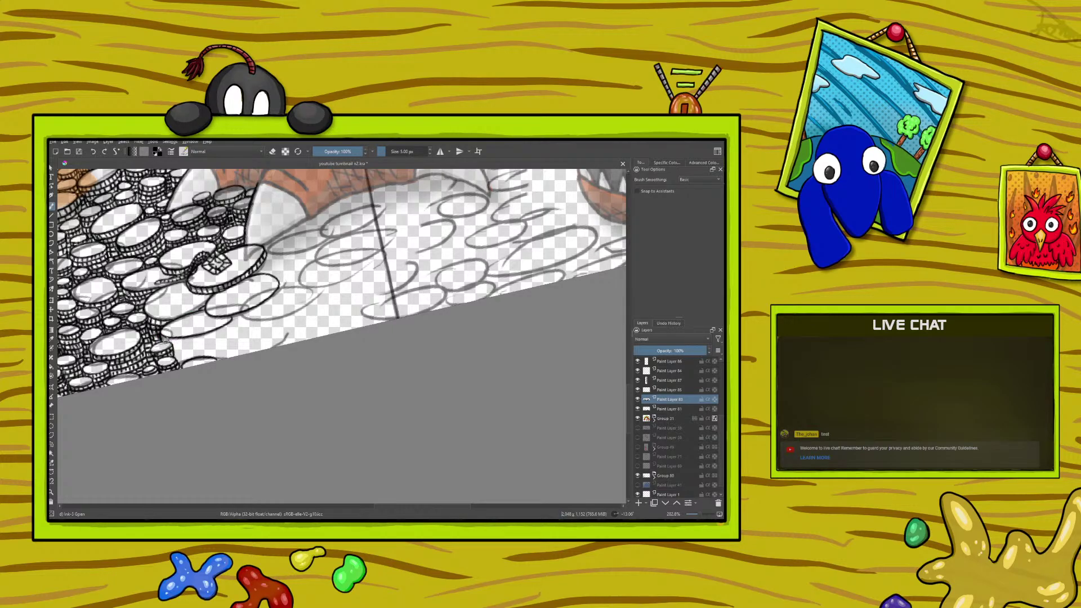
pyautogui.moveTo(180, 343); pyautogui.dragTo(233, 326)
pyautogui.moveTo(174, 354); pyautogui.dragTo(235, 340)
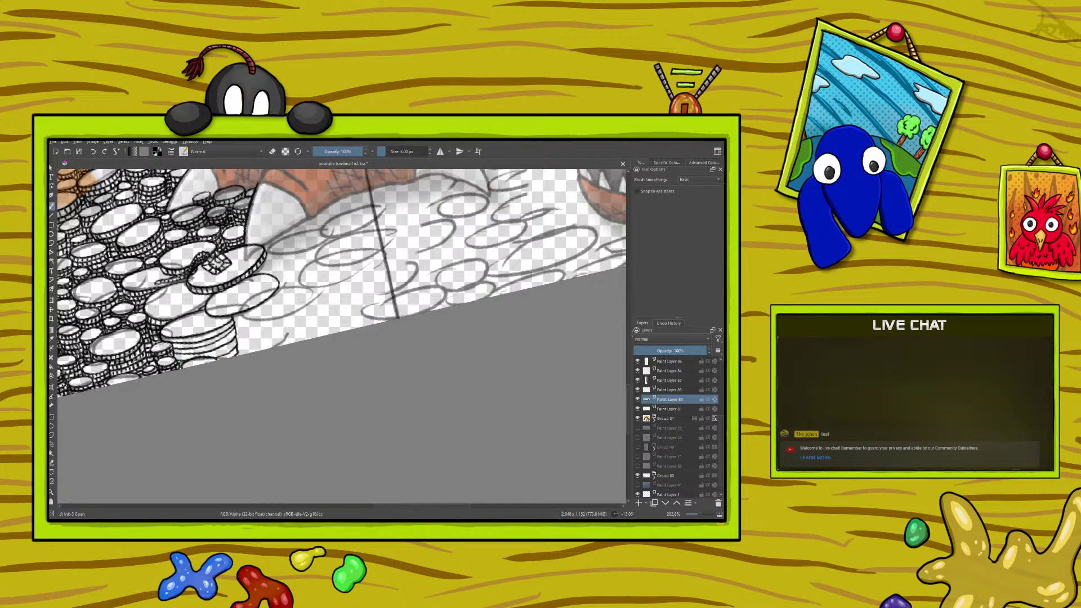
# Draw a ridged rim on the large coin next to the coin carrying the angular ornament.
pyautogui.rightClick(149, 353)
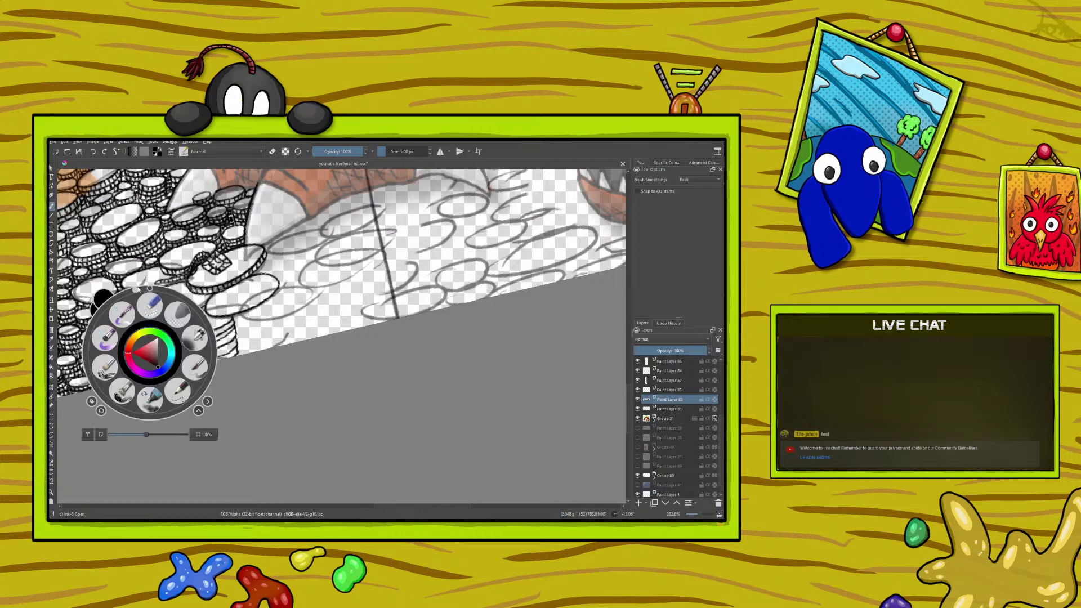
pyautogui.moveTo(135, 291); pyautogui.dragTo(230, 370)
pyautogui.click(232, 226)
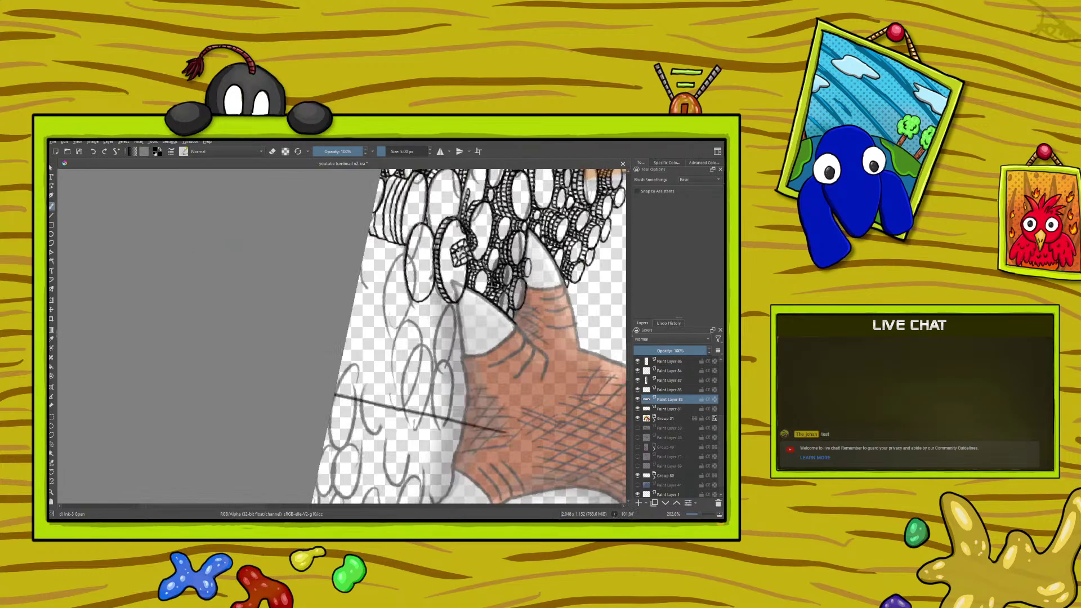
pyautogui.moveTo(403, 246)
pyautogui.mouseDown()
pyautogui.moveTo(405, 296)
pyautogui.moveTo(420, 297)
pyautogui.moveTo(407, 237)
pyautogui.mouseUp()
# Fill the tall coin stack at the canvas edge with short cross ridges, erasing stray marks.
pyautogui.rightClick(260, 342)
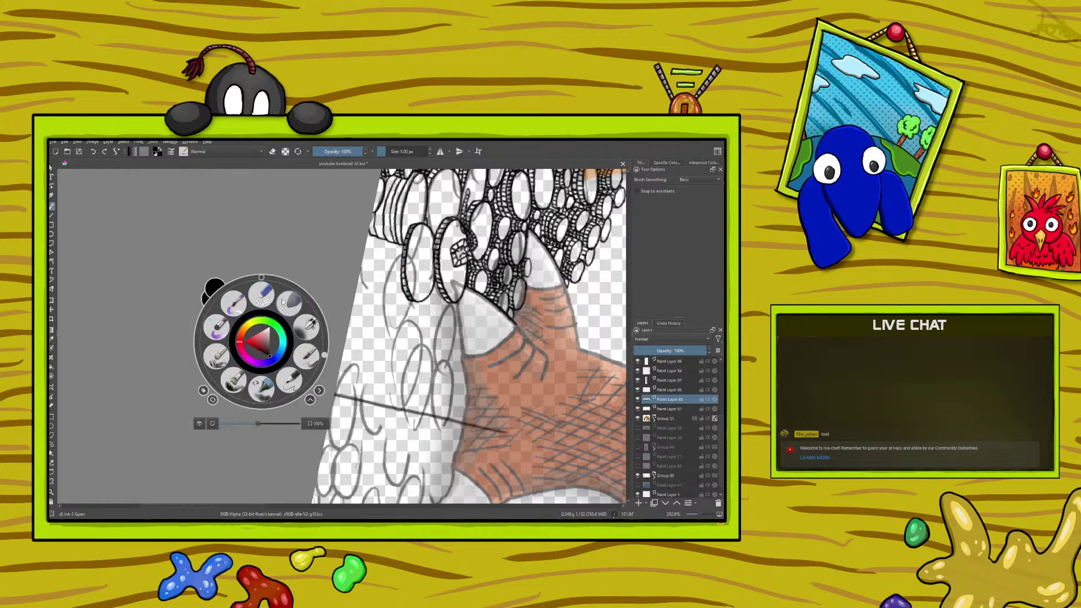
pyautogui.moveTo(323, 356)
pyautogui.mouseDown()
pyautogui.moveTo(312, 310)
pyautogui.moveTo(279, 284)
pyautogui.mouseUp()
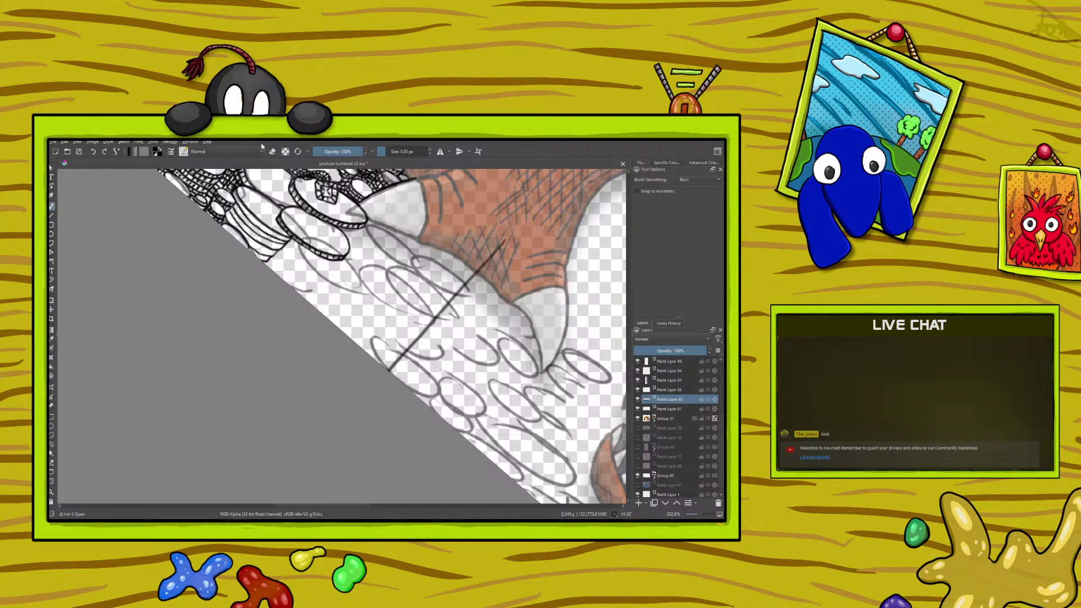
pyautogui.click(273, 151)
pyautogui.click(273, 151)
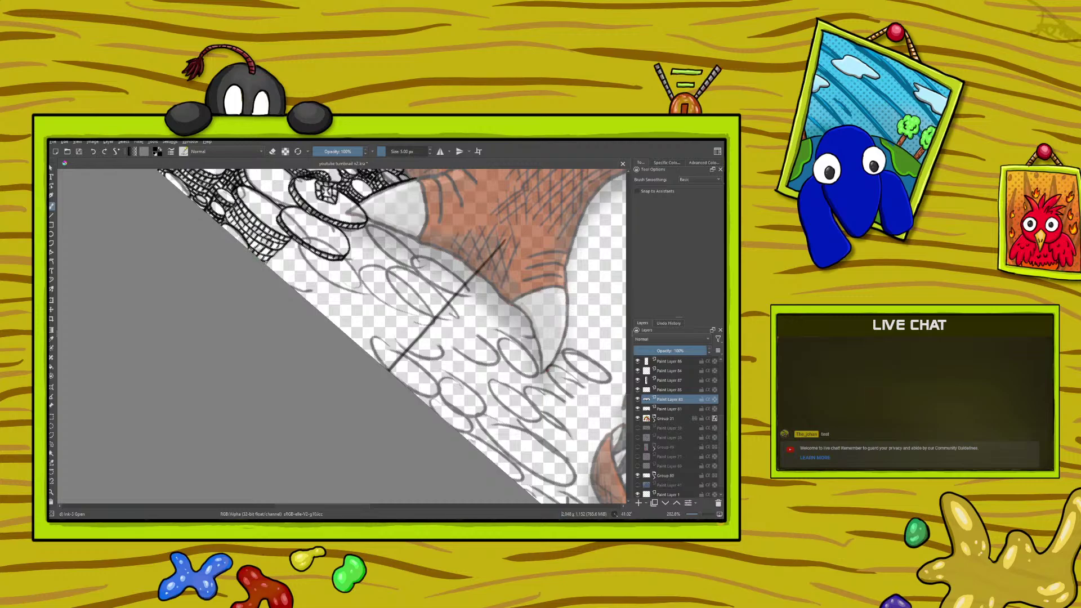
# Outline small coins in the open area beside the ridged stack and erase unwanted overlapping lines.
pyautogui.rightClick(209, 352)
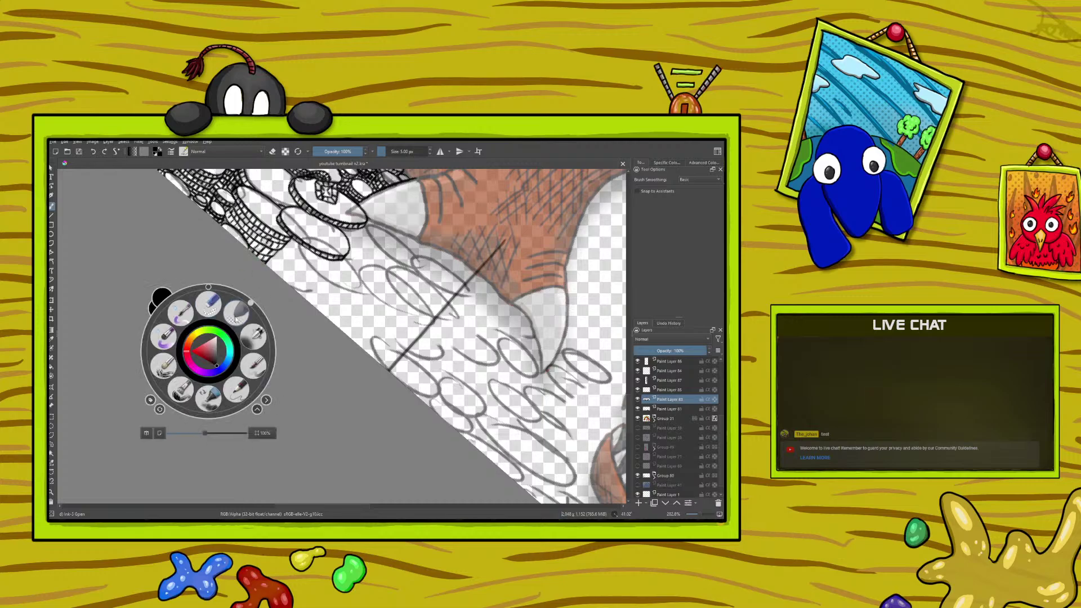
pyautogui.moveTo(251, 303); pyautogui.dragTo(135, 337)
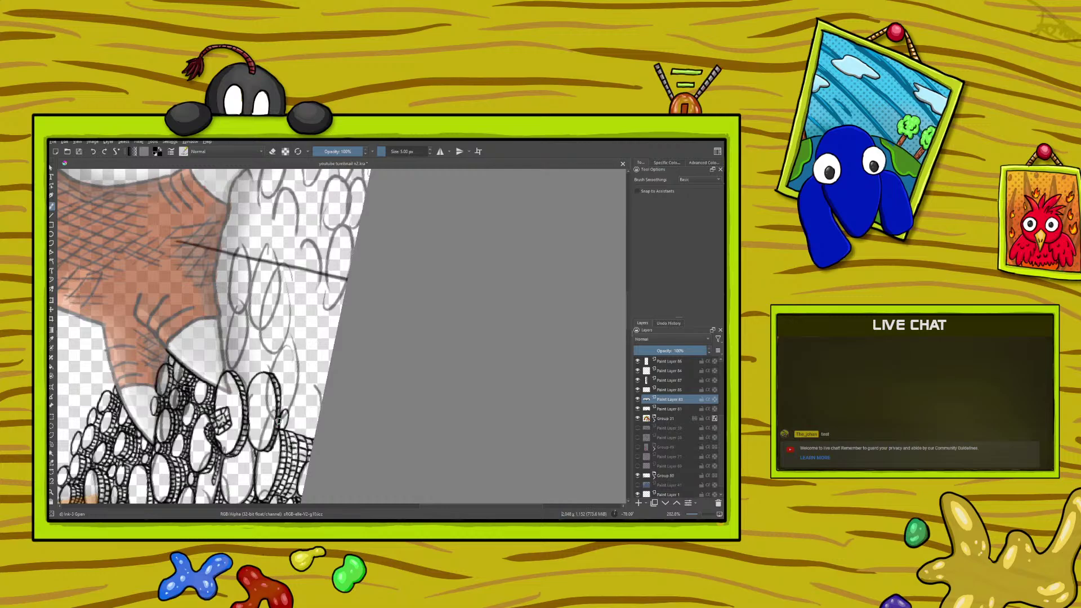
pyautogui.moveTo(283, 365)
pyautogui.mouseDown()
pyautogui.moveTo(279, 385)
pyautogui.moveTo(291, 390)
pyautogui.moveTo(292, 360)
pyautogui.moveTo(282, 374)
pyautogui.moveTo(291, 408)
pyautogui.mouseUp()
pyautogui.moveTo(303, 399)
pyautogui.mouseDown()
pyautogui.moveTo(301, 413)
pyautogui.moveTo(315, 410)
pyautogui.moveTo(309, 395)
pyautogui.moveTo(302, 406)
pyautogui.mouseUp()
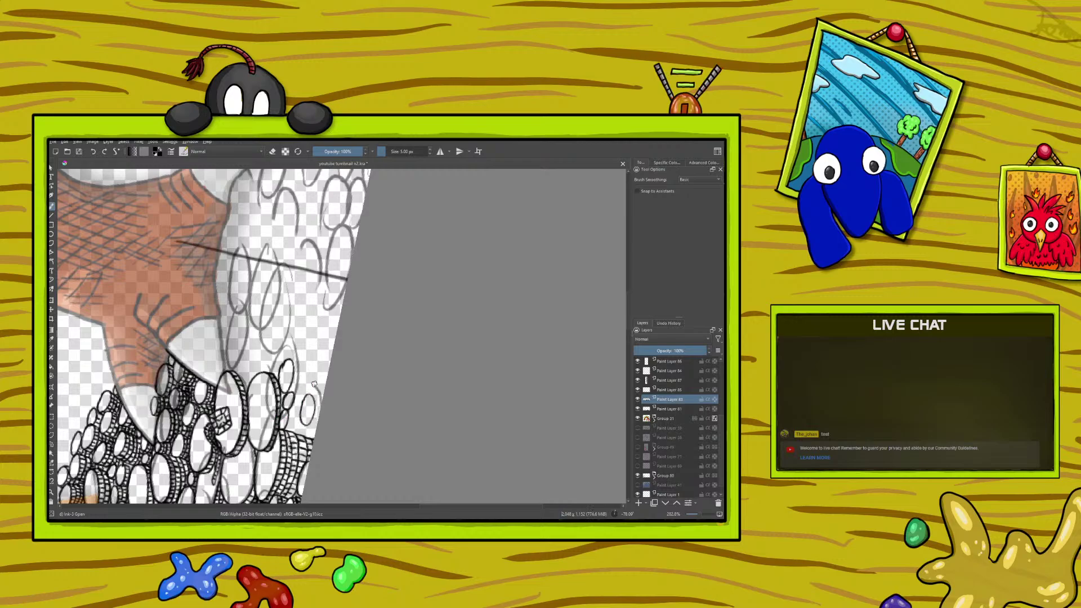
pyautogui.moveTo(325, 369); pyautogui.dragTo(319, 398)
pyautogui.click(272, 152)
pyautogui.click(272, 152)
pyautogui.moveTo(320, 349)
pyautogui.mouseDown()
pyautogui.moveTo(312, 365)
pyautogui.moveTo(316, 343)
pyautogui.mouseUp()
pyautogui.click(273, 152)
# Outline a row of small overlapping coins along the front claw, undoing and redrawing the first one.
pyautogui.rightClick(189, 376)
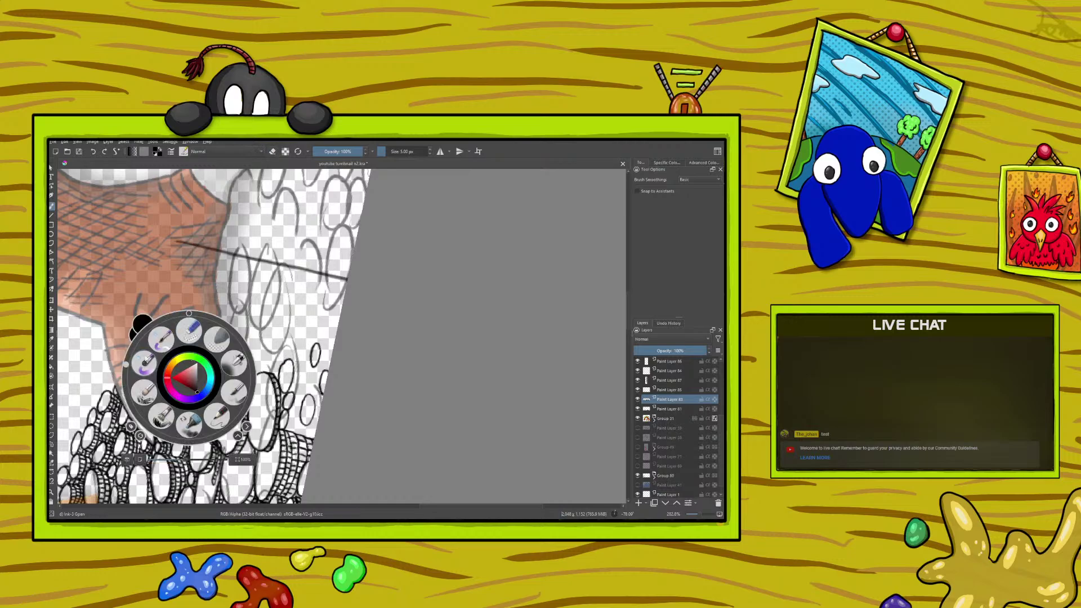
pyautogui.moveTo(125, 363); pyautogui.dragTo(276, 400)
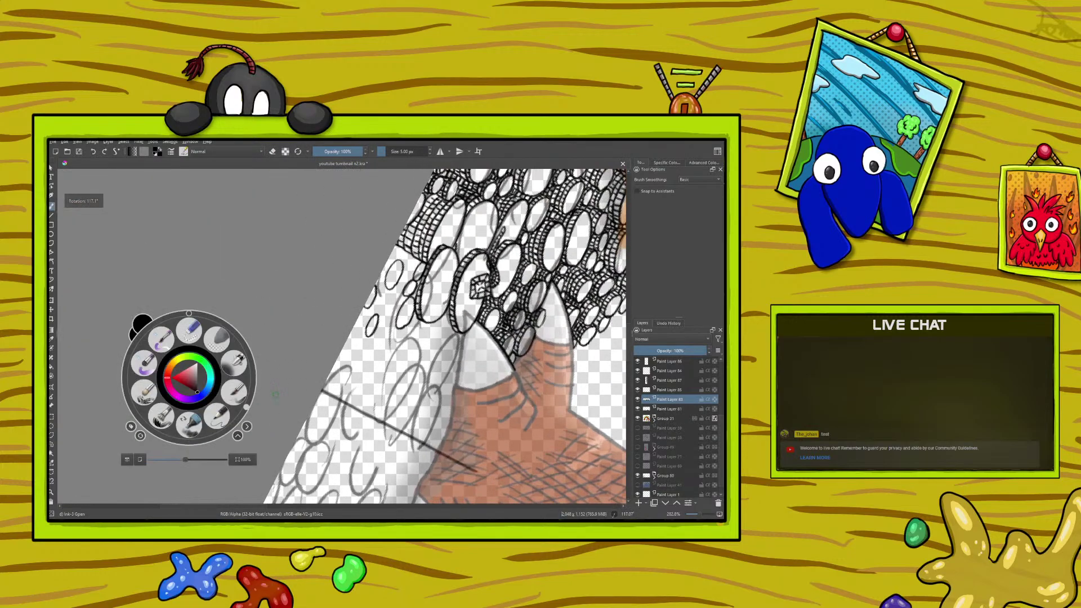
pyautogui.click(437, 358)
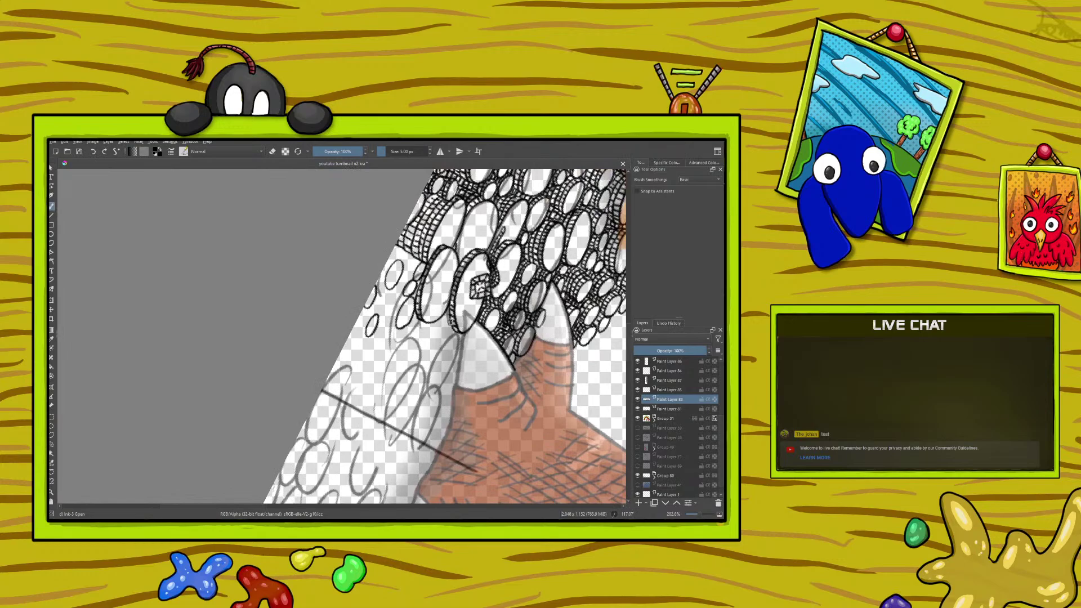
pyautogui.moveTo(462, 337)
pyautogui.mouseDown()
pyautogui.moveTo(458, 359)
pyautogui.moveTo(464, 340)
pyautogui.mouseUp()
pyautogui.click(93, 152)
pyautogui.moveTo(463, 337)
pyautogui.mouseDown()
pyautogui.moveTo(456, 391)
pyautogui.moveTo(468, 373)
pyautogui.moveTo(453, 382)
pyautogui.mouseUp()
pyautogui.moveTo(449, 382); pyautogui.dragTo(440, 400)
pyautogui.moveTo(452, 365); pyautogui.dragTo(448, 367)
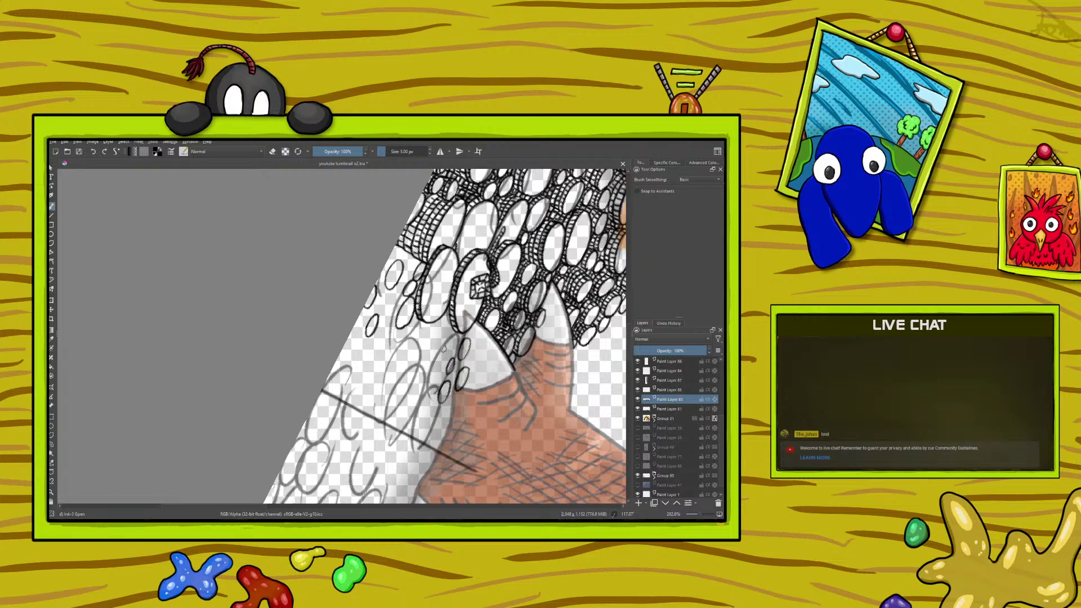
# Outline larger coins over the sketch from beneath the foot to the canvas edge, undoing faulty strokes.
pyautogui.moveTo(448, 341)
pyautogui.mouseDown()
pyautogui.moveTo(432, 349)
pyautogui.moveTo(443, 326)
pyautogui.moveTo(449, 349)
pyautogui.moveTo(434, 360)
pyautogui.moveTo(437, 333)
pyautogui.moveTo(449, 340)
pyautogui.mouseUp()
pyautogui.hotkey('ctrl', 'z')
pyautogui.moveTo(420, 361)
pyautogui.mouseDown()
pyautogui.moveTo(420, 331)
pyautogui.moveTo(403, 349)
pyautogui.moveTo(397, 364)
pyautogui.moveTo(421, 355)
pyautogui.mouseUp()
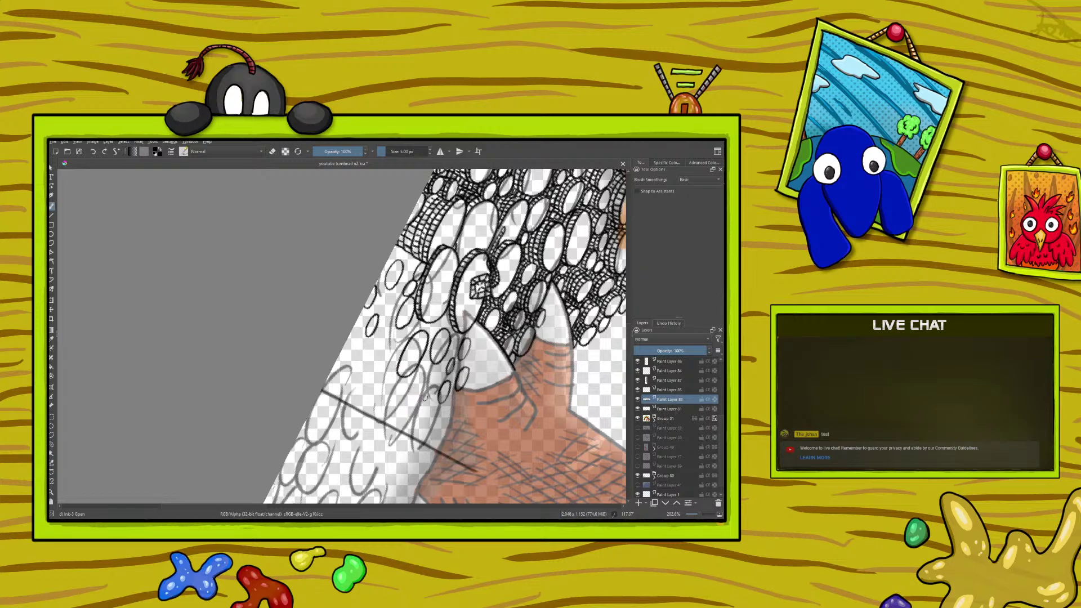
pyautogui.moveTo(423, 446)
pyautogui.mouseDown()
pyautogui.moveTo(429, 398)
pyautogui.moveTo(413, 423)
pyautogui.moveTo(415, 445)
pyautogui.moveTo(443, 451)
pyautogui.moveTo(460, 427)
pyautogui.moveTo(450, 418)
pyautogui.mouseUp()
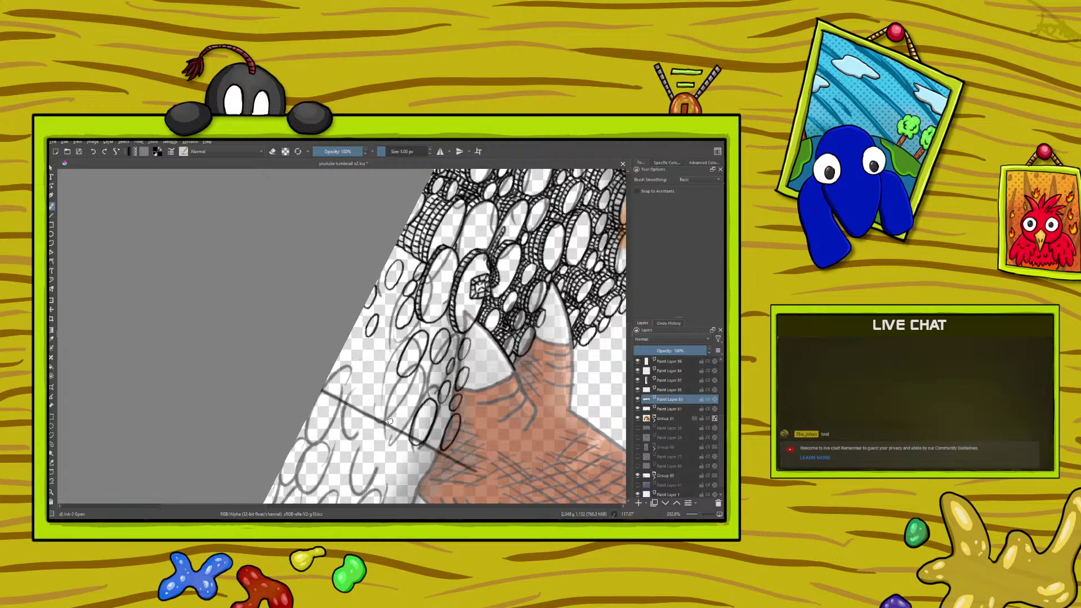
pyautogui.moveTo(397, 410)
pyautogui.mouseDown()
pyautogui.moveTo(376, 421)
pyautogui.moveTo(389, 383)
pyautogui.moveTo(399, 406)
pyautogui.mouseUp()
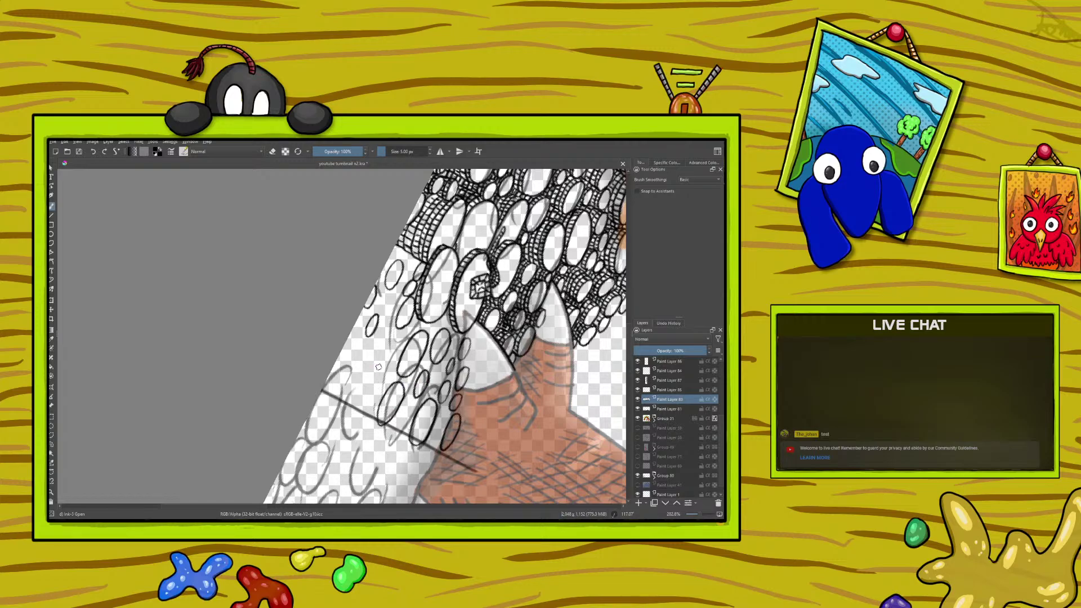
pyautogui.moveTo(388, 349)
pyautogui.mouseDown()
pyautogui.moveTo(384, 373)
pyautogui.moveTo(372, 363)
pyautogui.moveTo(385, 340)
pyautogui.mouseUp()
pyautogui.moveTo(353, 384)
pyautogui.mouseDown()
pyautogui.moveTo(345, 412)
pyautogui.moveTo(366, 375)
pyautogui.moveTo(338, 397)
pyautogui.moveTo(331, 375)
pyautogui.moveTo(308, 423)
pyautogui.moveTo(314, 441)
pyautogui.moveTo(335, 419)
pyautogui.moveTo(353, 370)
pyautogui.mouseUp()
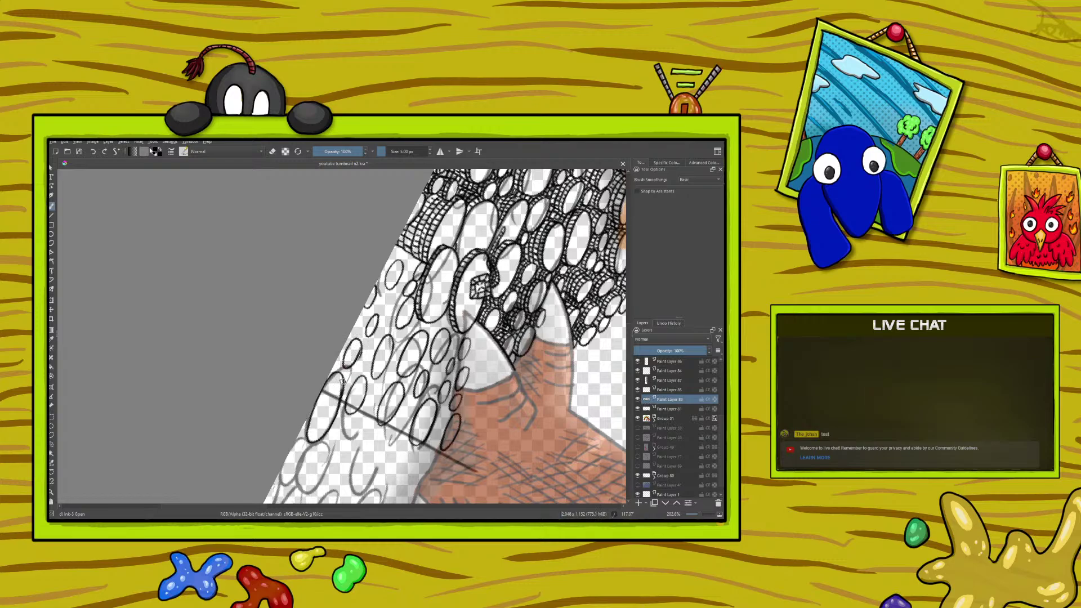
pyautogui.click(95, 152)
# Add stacked, ridged edges to the small coins beside the tall stack at the canvas edge.
pyautogui.rightClick(226, 337)
pyautogui.moveTo(281, 367); pyautogui.dragTo(206, 291)
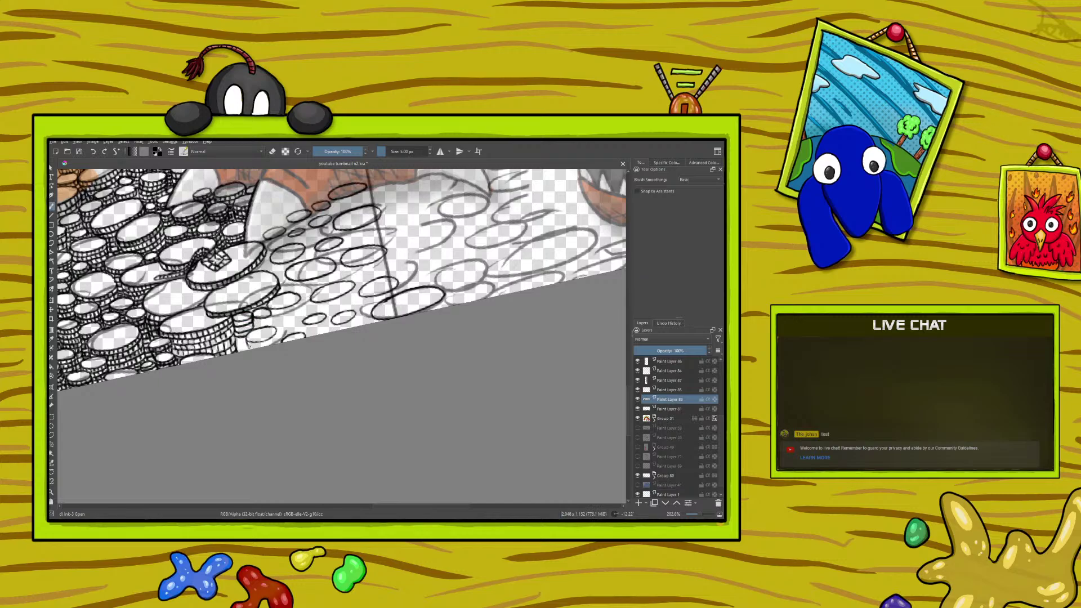
pyautogui.moveTo(260, 346); pyautogui.dragTo(273, 336)
pyautogui.moveTo(235, 347); pyautogui.dragTo(242, 346)
pyautogui.click(274, 151)
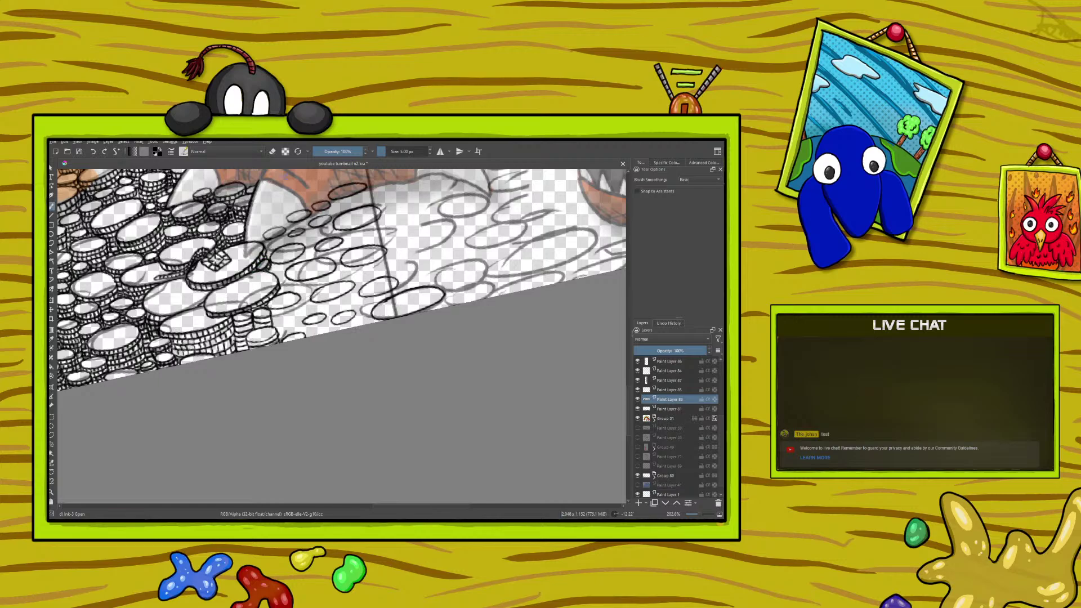
# Draw ridged edges on the small overlapping coins beside the front claw.
pyautogui.rightClick(177, 349)
pyautogui.moveTo(202, 286); pyautogui.dragTo(212, 407)
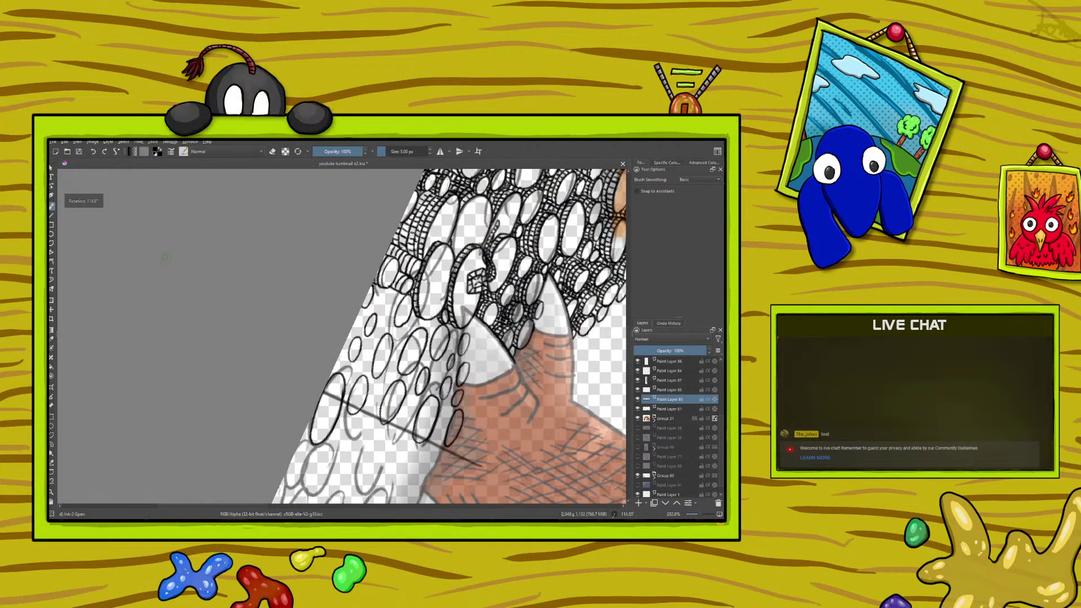
pyautogui.moveTo(260, 506); pyautogui.dragTo(296, 501)
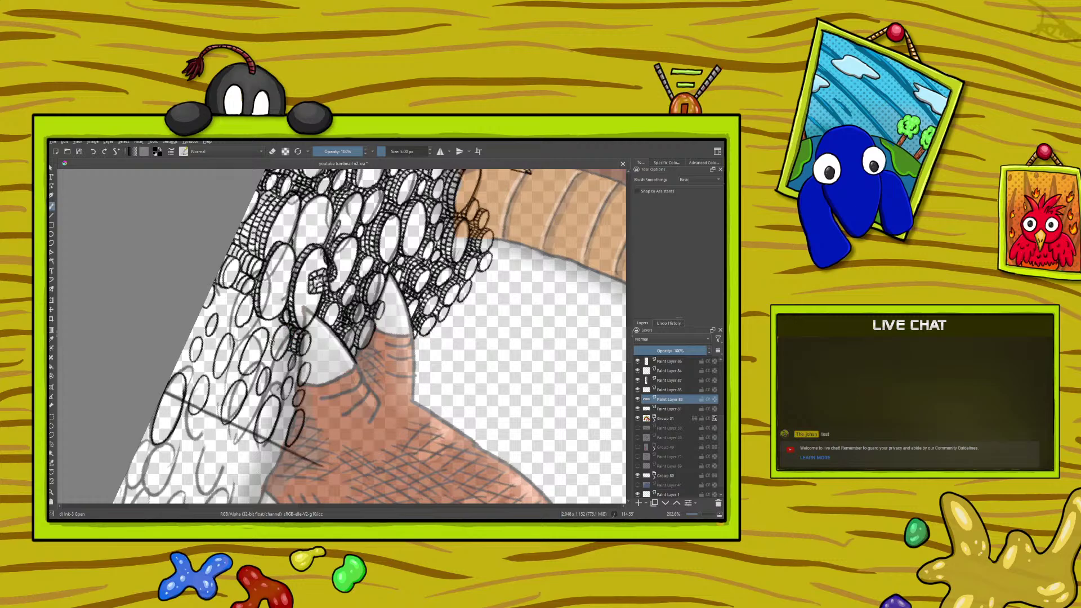
# Add ridged edges to the outlined coins between the front claw and the canvas edge, erasing overlapping lines.
pyautogui.rightClick(243, 372)
pyautogui.moveTo(301, 399); pyautogui.dragTo(251, 310)
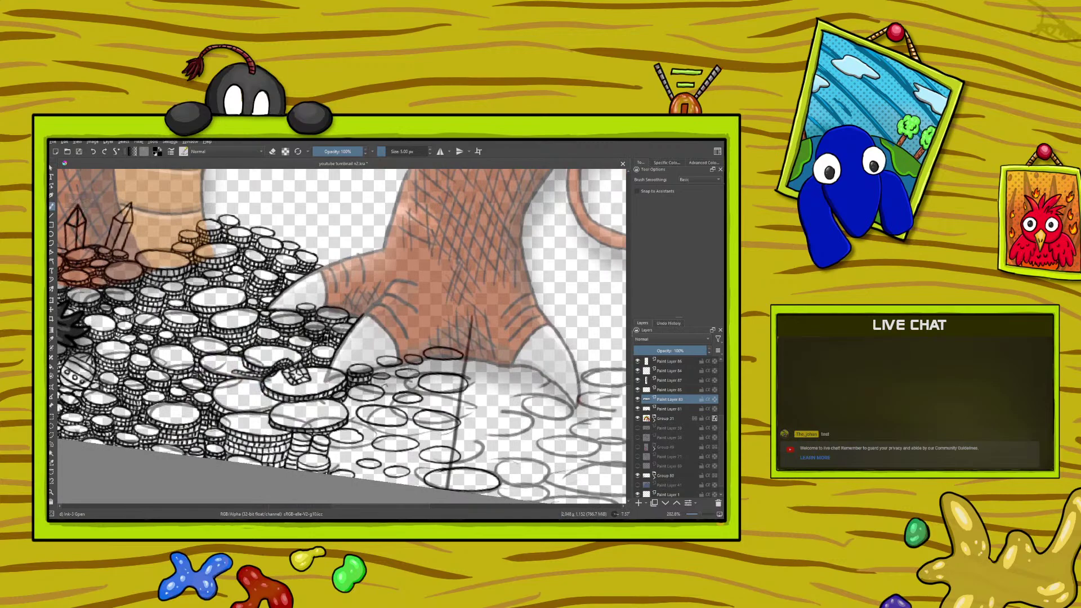
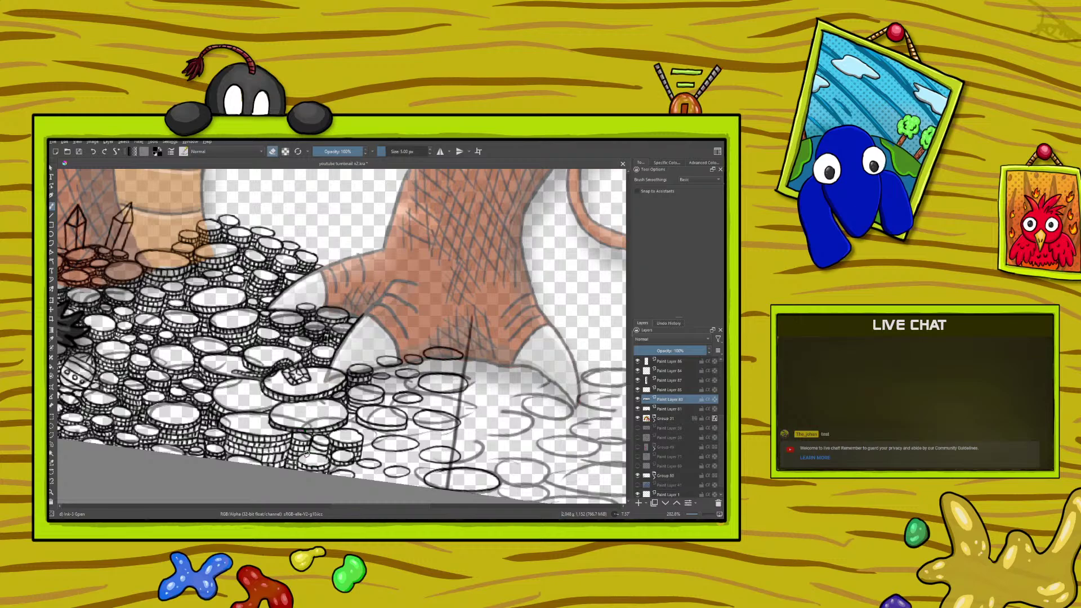
pyautogui.click(274, 151)
pyautogui.rightClick(296, 468)
pyautogui.moveTo(220, 335); pyautogui.dragTo(193, 356)
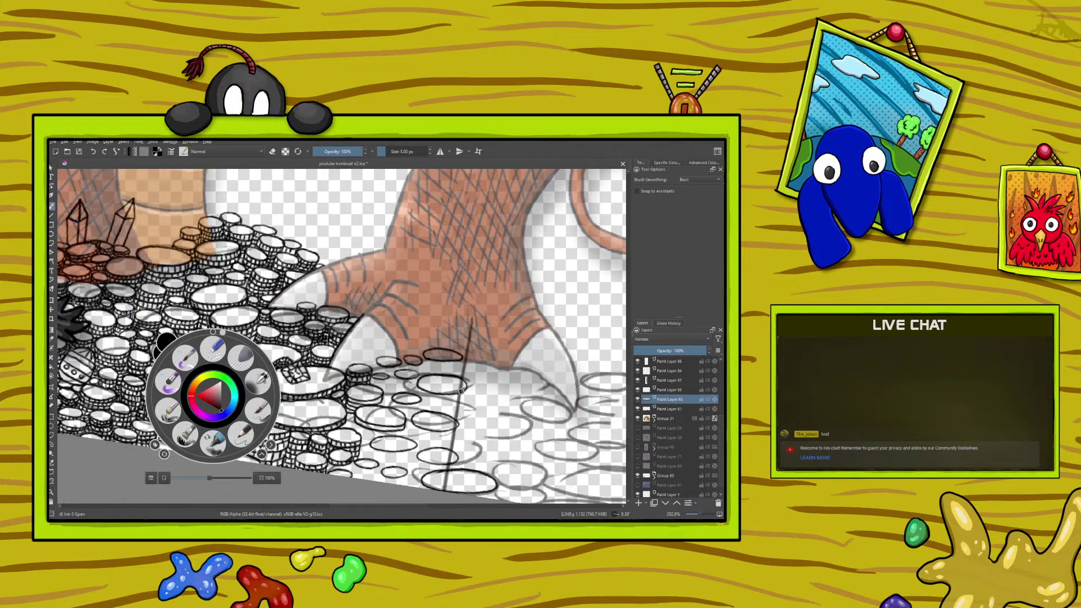
pyautogui.moveTo(341, 506); pyautogui.dragTo(360, 491)
pyautogui.click(233, 225)
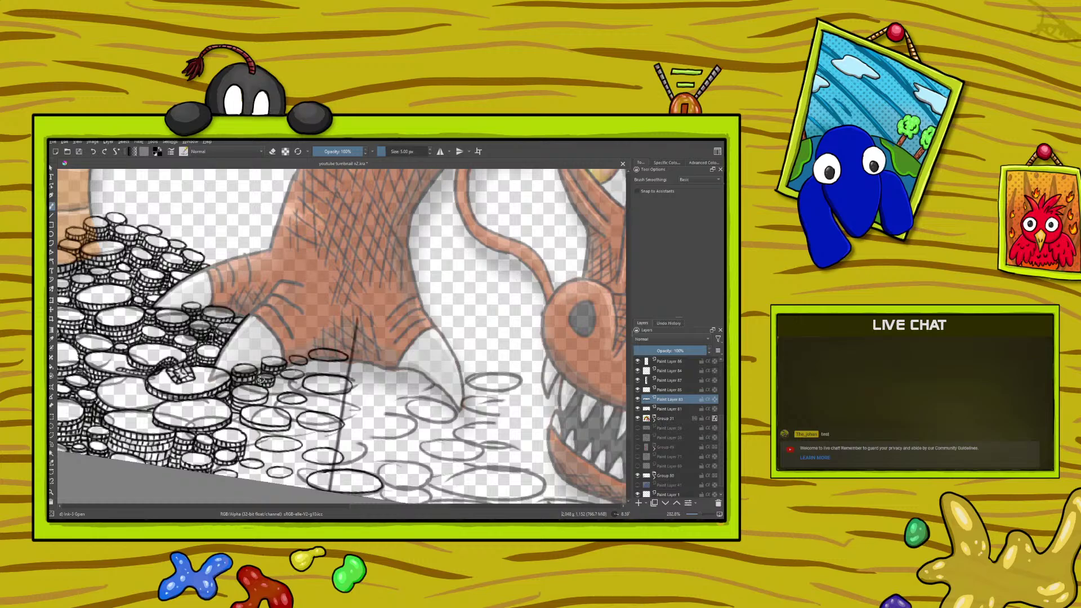
# Draw ridged edges on the outlined coin beneath the front foot and stack a small coin beside it, undoing a faulty stroke.
pyautogui.rightClick(273, 333)
pyautogui.moveTo(285, 273)
pyautogui.mouseDown()
pyautogui.moveTo(326, 299)
pyautogui.moveTo(205, 355)
pyautogui.moveTo(239, 405)
pyautogui.moveTo(205, 361)
pyautogui.moveTo(196, 309)
pyautogui.moveTo(301, 289)
pyautogui.moveTo(269, 279)
pyautogui.mouseUp()
pyautogui.click(177, 209)
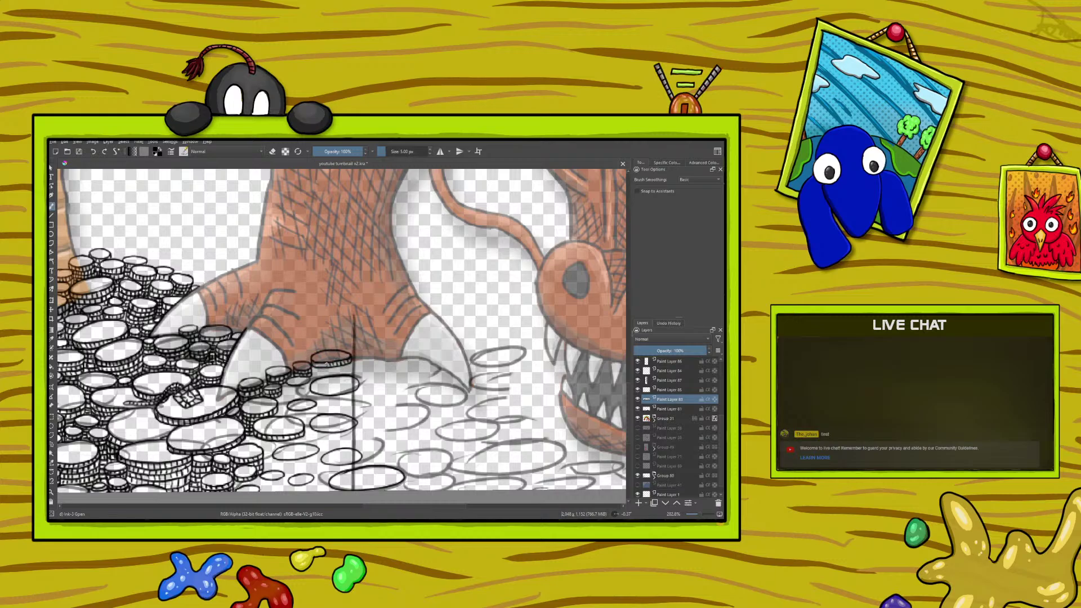
pyautogui.moveTo(346, 367)
pyautogui.mouseDown()
pyautogui.moveTo(360, 376)
pyautogui.moveTo(354, 360)
pyautogui.mouseUp()
pyautogui.hotkey('ctrl', 'z')
pyautogui.moveTo(366, 369); pyautogui.dragTo(338, 377)
pyautogui.moveTo(313, 374); pyautogui.dragTo(328, 371)
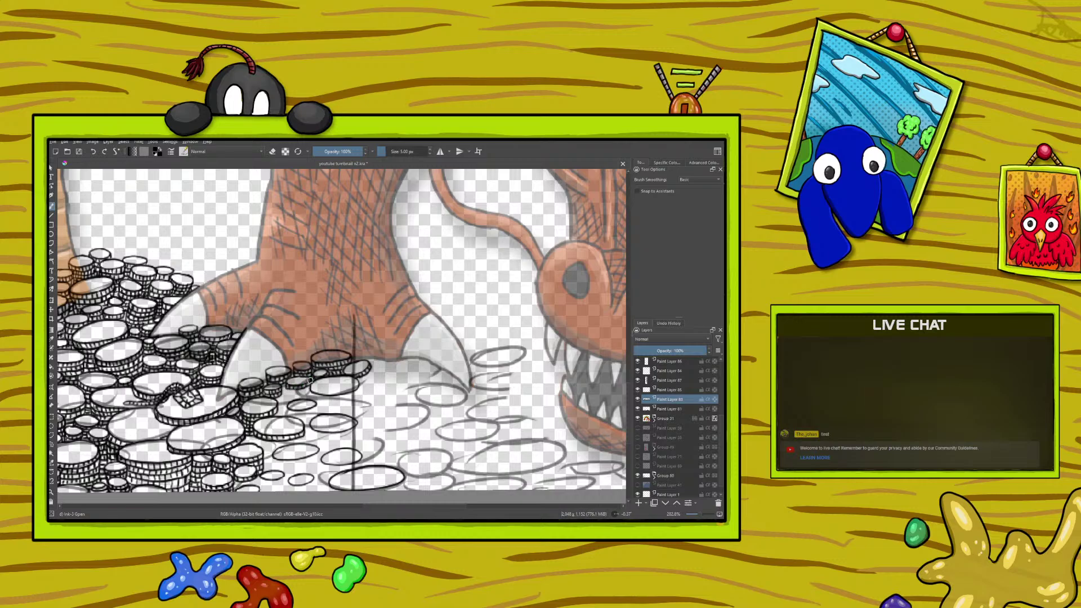
# Ink additional small coins with ridged edges beneath the front foot, extending the pile toward the far claw.
pyautogui.moveTo(312, 393); pyautogui.dragTo(334, 401)
pyautogui.rightClick(225, 407)
pyautogui.hotkey('ctrl', '[')
pyautogui.moveTo(189, 376); pyautogui.dragTo(177, 430)
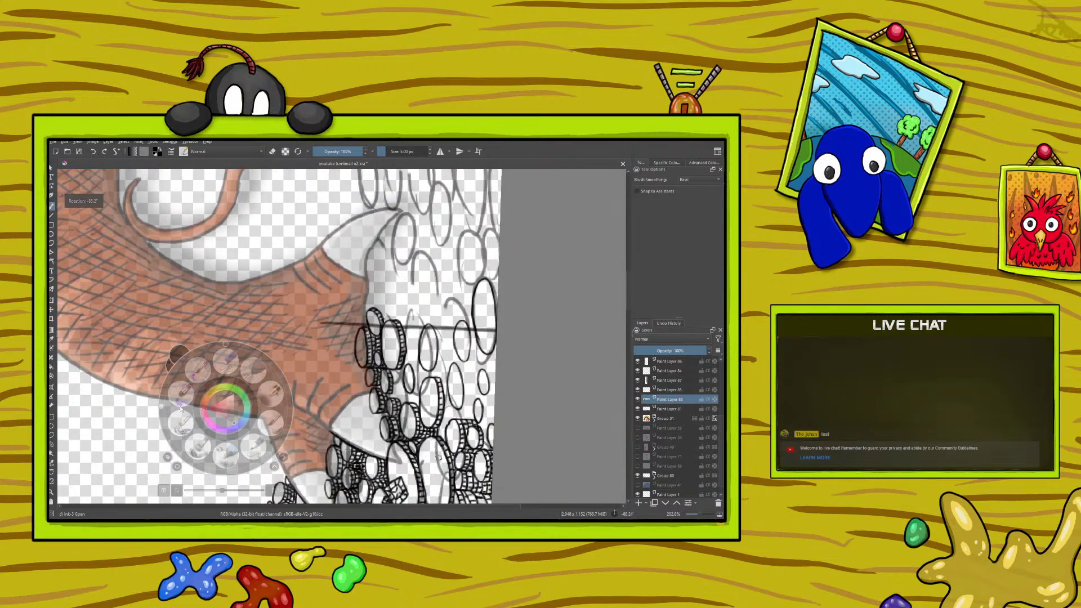
pyautogui.moveTo(393, 508); pyautogui.dragTo(404, 500)
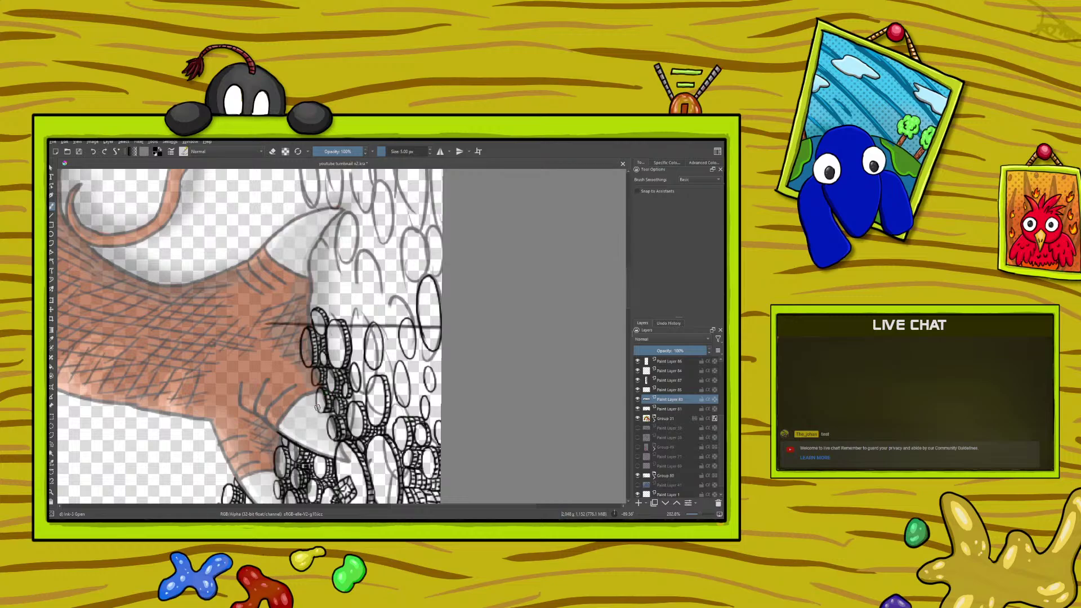
pyautogui.moveTo(698, 515)
pyautogui.mouseDown()
pyautogui.moveTo(688, 515)
pyautogui.moveTo(700, 517)
pyautogui.mouseUp()
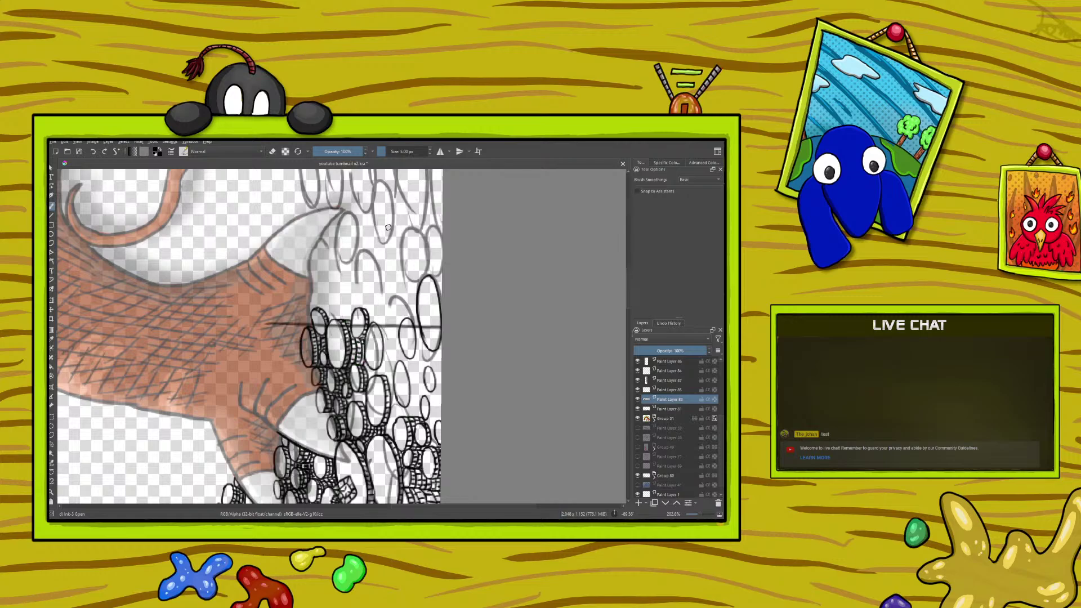
# Fill the gaps between the coins under the foot with ridged coin edges, undoing a faulty stroke.
pyautogui.rightClick(294, 394)
pyautogui.click(361, 349)
pyautogui.moveTo(379, 323)
pyautogui.mouseDown()
pyautogui.moveTo(385, 367)
pyautogui.moveTo(369, 360)
pyautogui.mouseUp()
pyautogui.rightClick(259, 407)
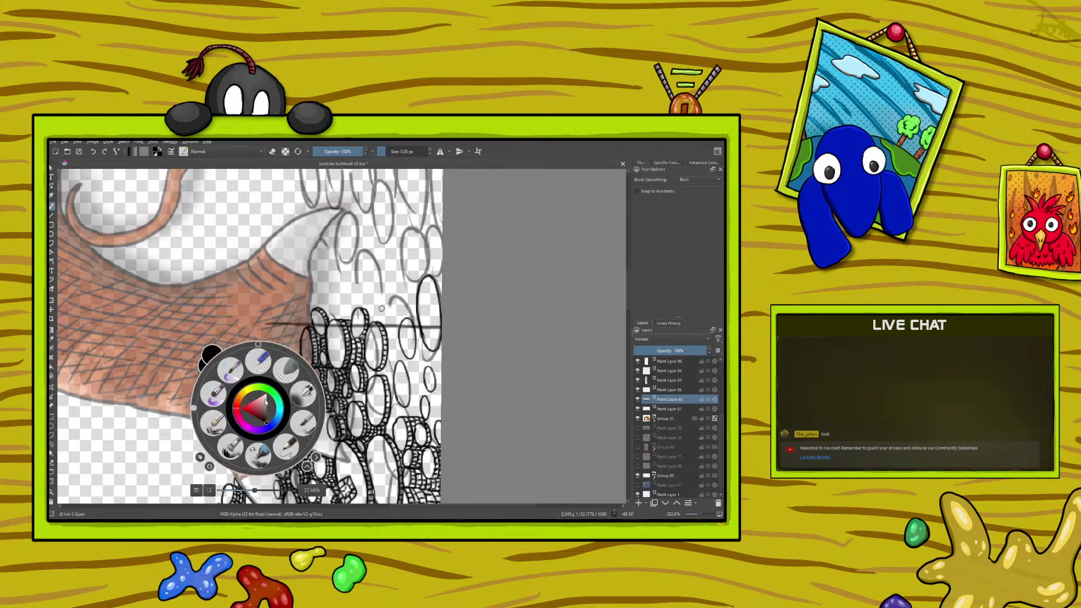
pyautogui.moveTo(194, 405); pyautogui.dragTo(322, 410)
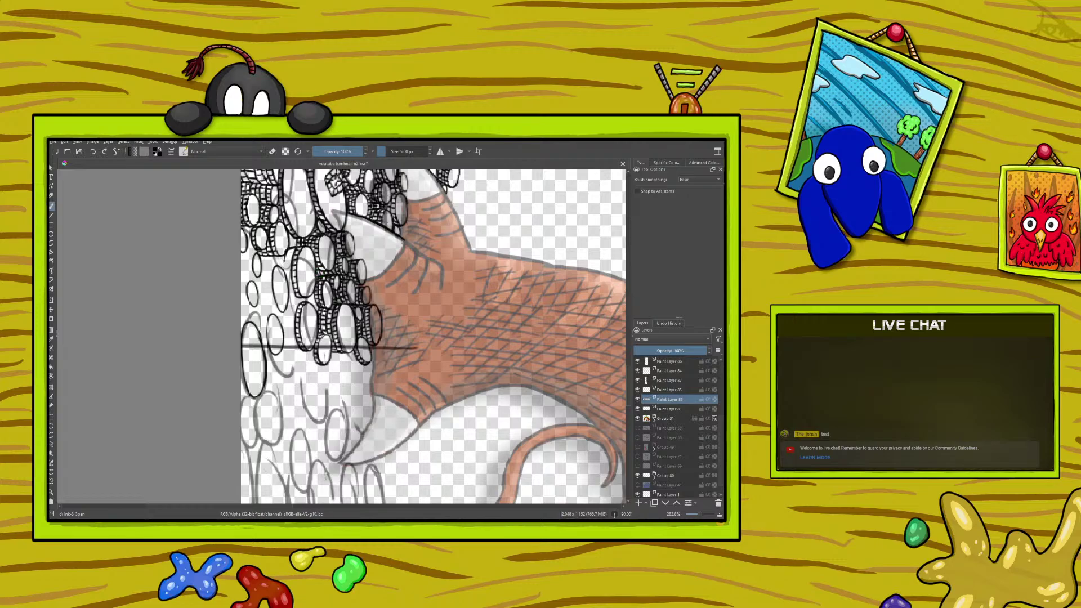
pyautogui.click(94, 153)
pyautogui.rightClick(246, 343)
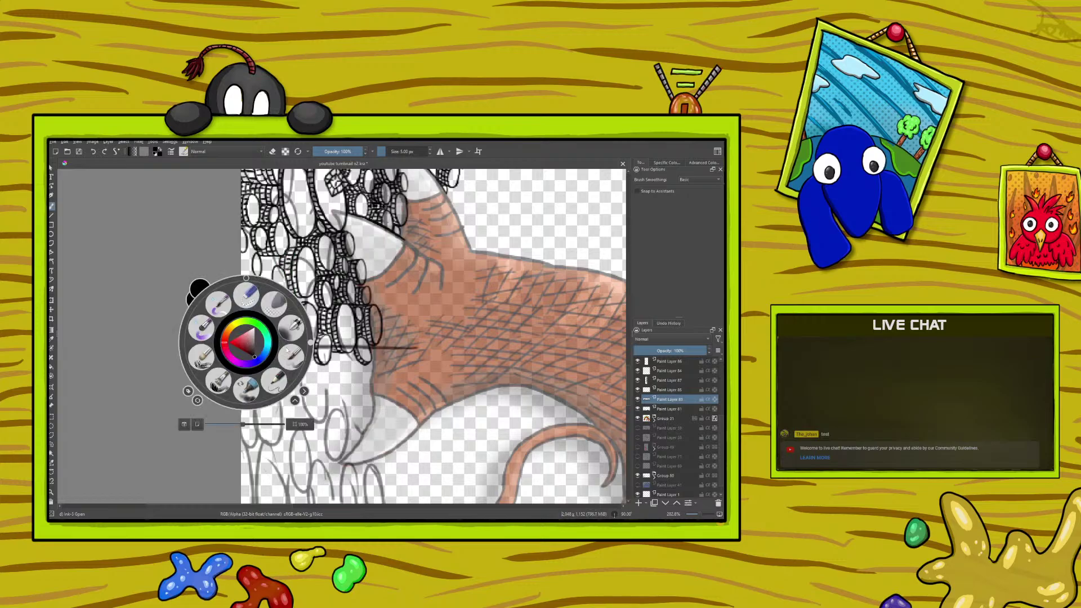
pyautogui.moveTo(311, 343)
pyautogui.mouseDown()
pyautogui.moveTo(246, 271)
pyautogui.moveTo(327, 353)
pyautogui.mouseUp()
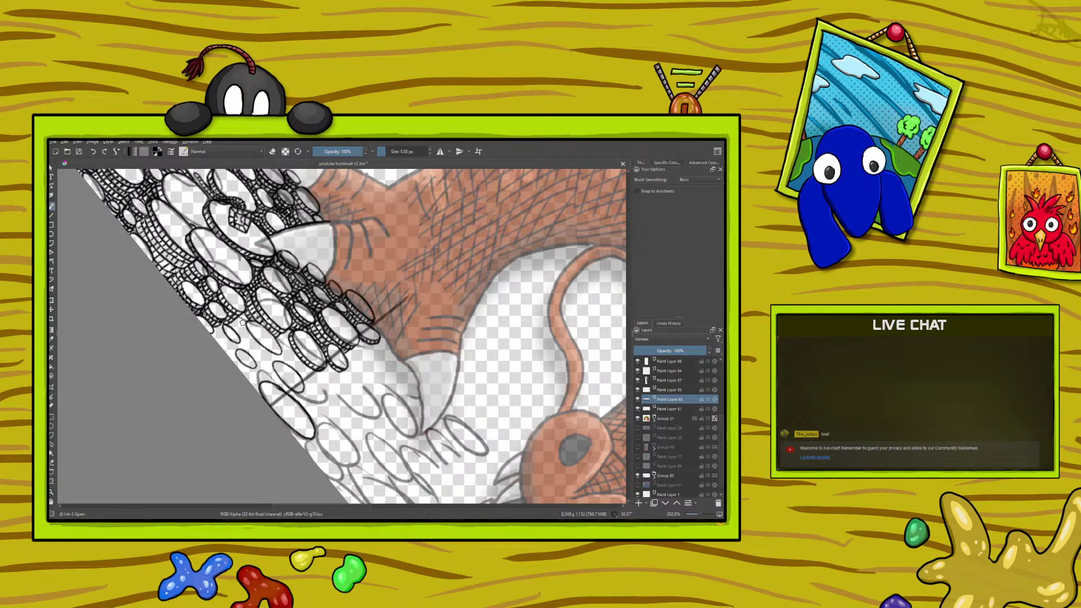
# Add ridged edges to the larger coin at the outer end of the inked group beneath the foot.
pyautogui.rightClick(243, 362)
pyautogui.click(183, 319)
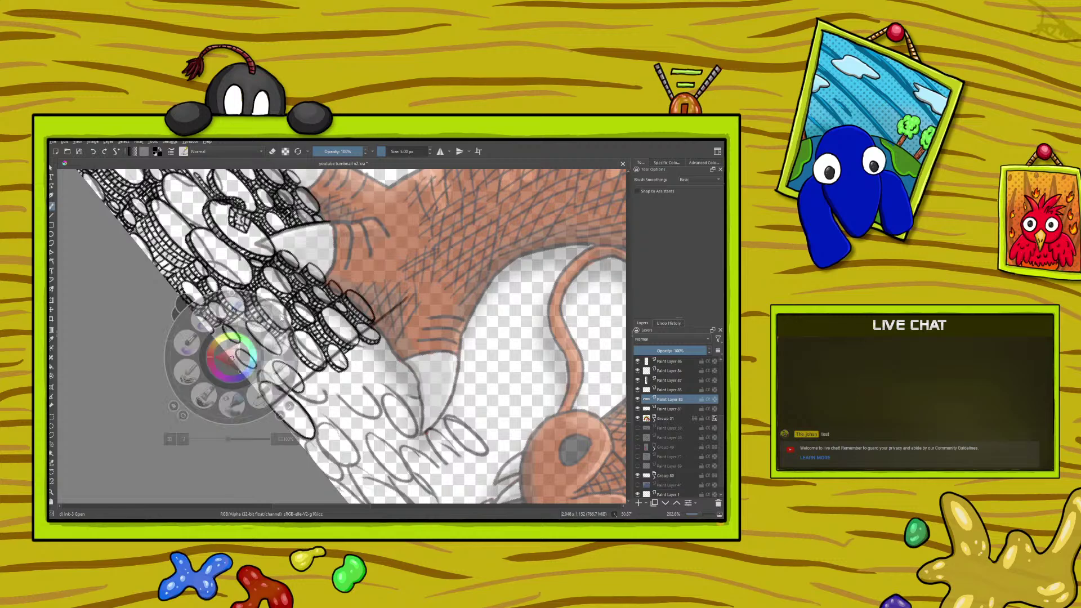
pyautogui.moveTo(183, 319); pyautogui.dragTo(237, 419)
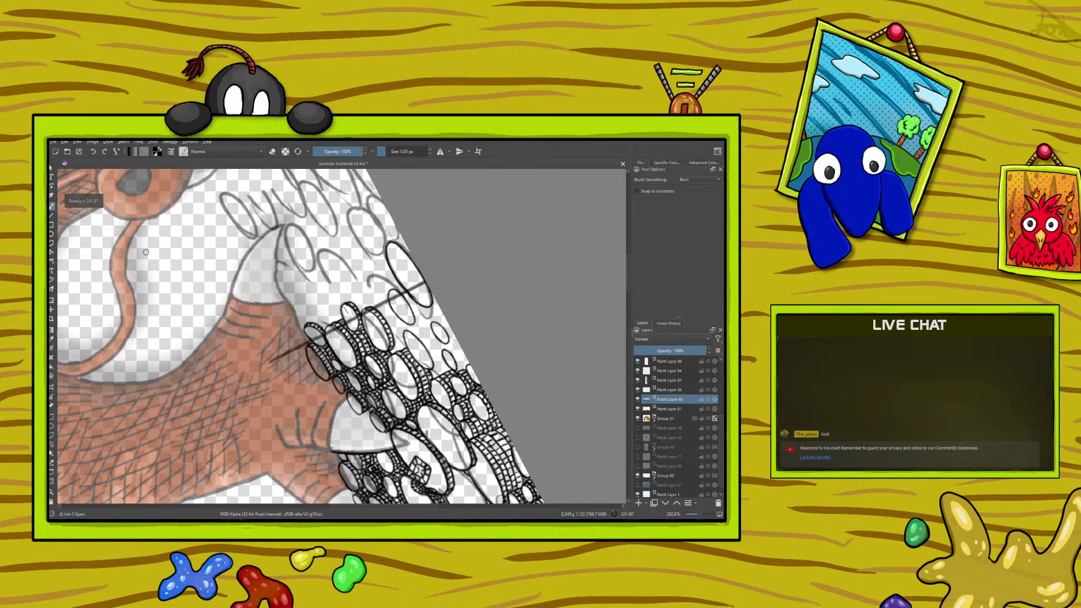
pyautogui.hscroll(5, 343, 512)
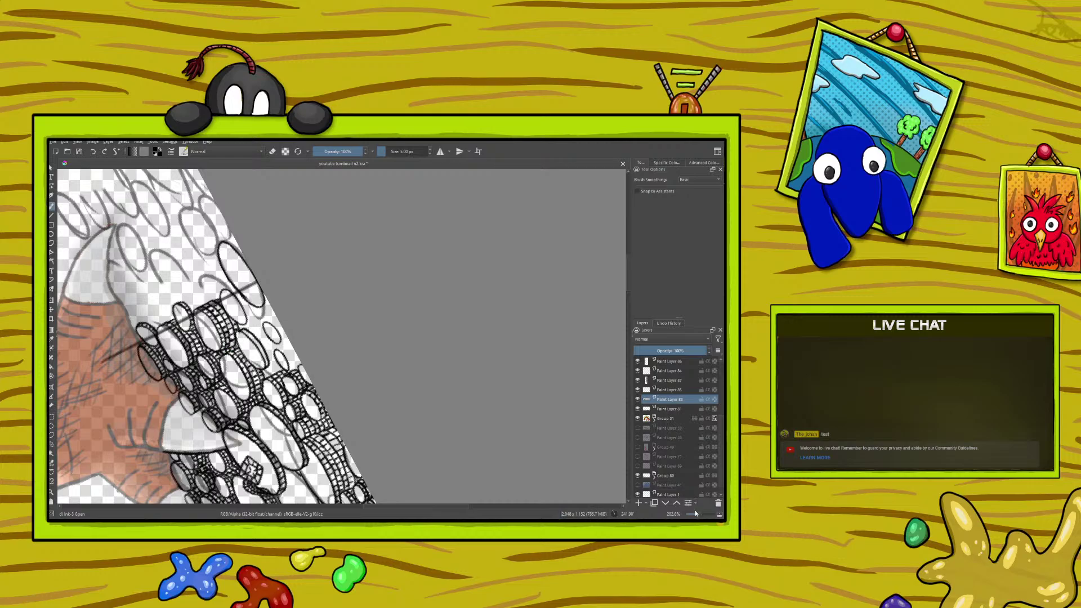
pyautogui.scroll(-8, 696, 515)
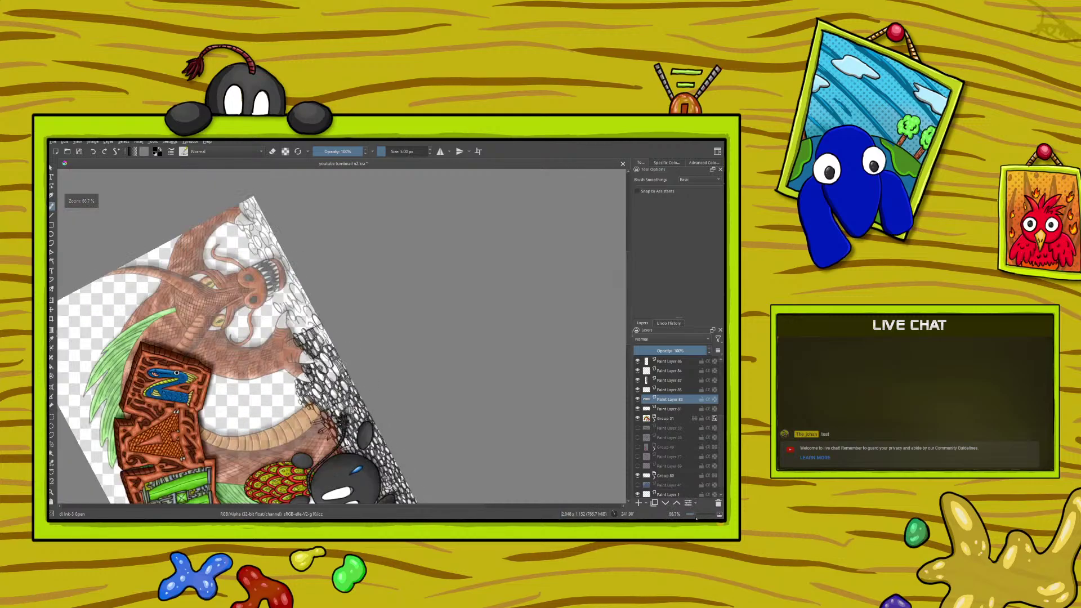
pyautogui.scroll(8, 697, 517)
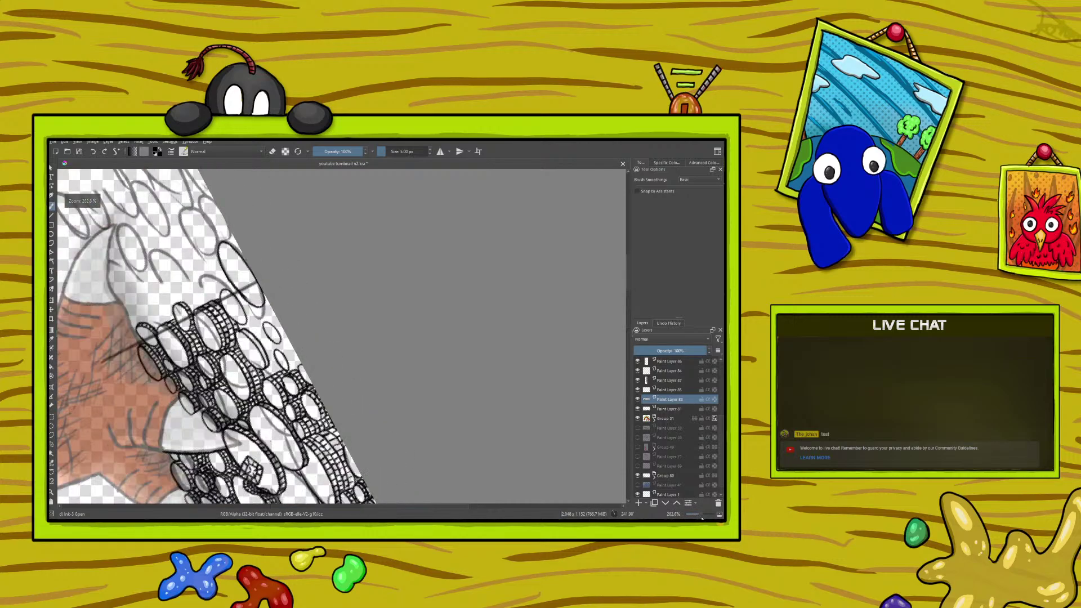
pyautogui.scroll(2, 703, 517)
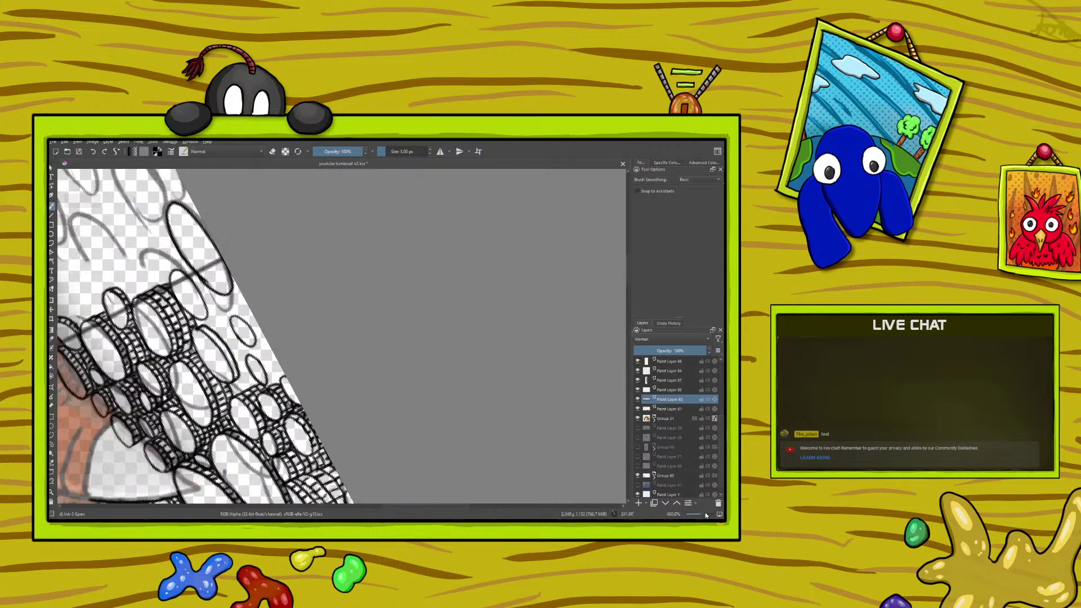
# Ink a ridged coin next to the large oval at the canvas edge and add ridges to the neighbouring outlined coin.
pyautogui.moveTo(187, 268)
pyautogui.mouseDown()
pyautogui.moveTo(205, 317)
pyautogui.moveTo(197, 283)
pyautogui.mouseUp()
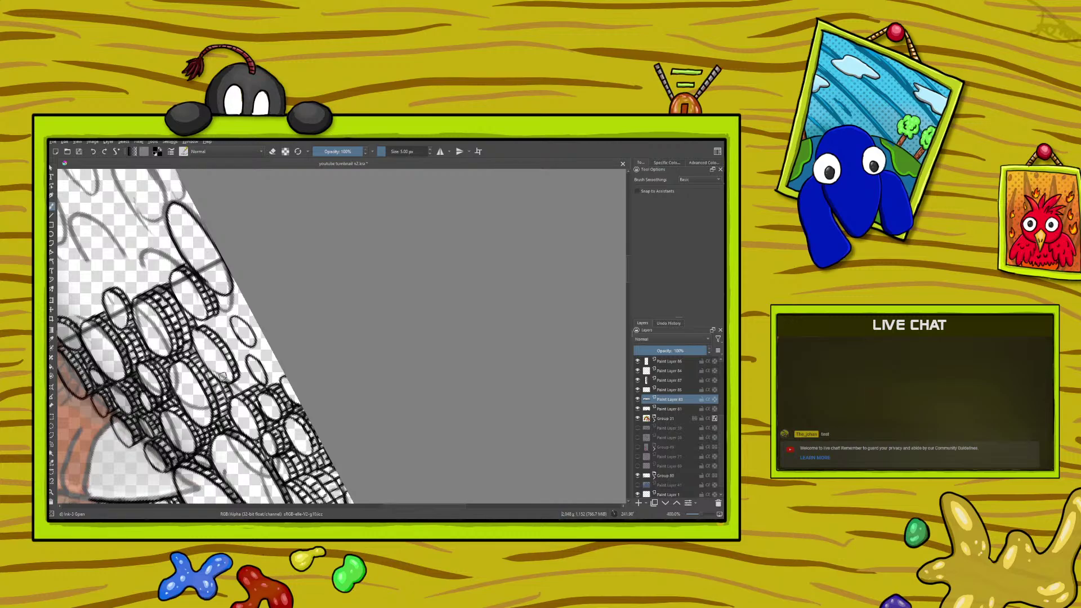
pyautogui.rightClick(207, 304)
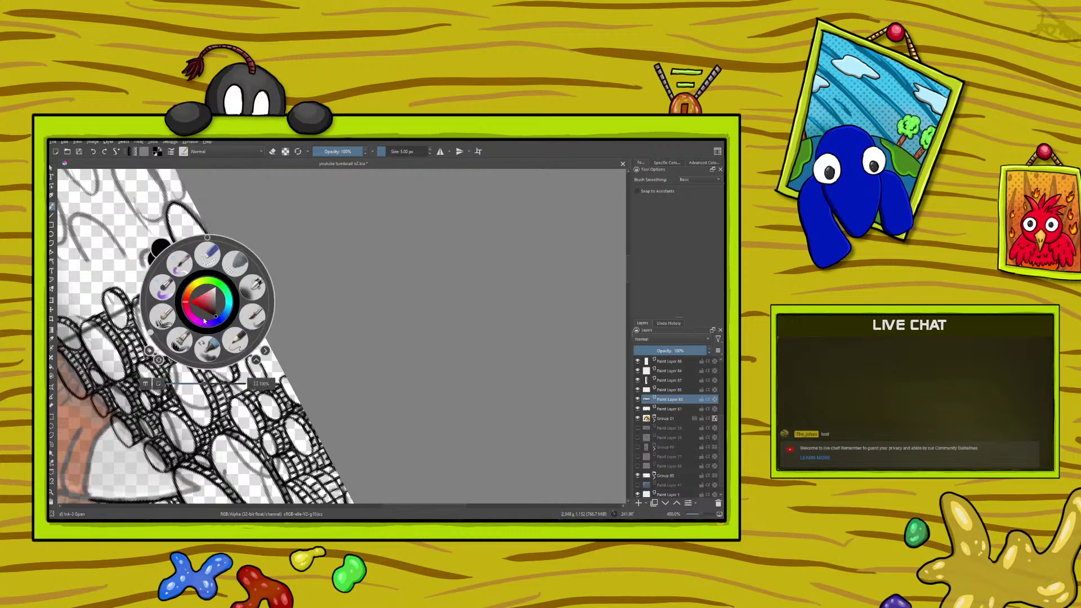
pyautogui.click(117, 231)
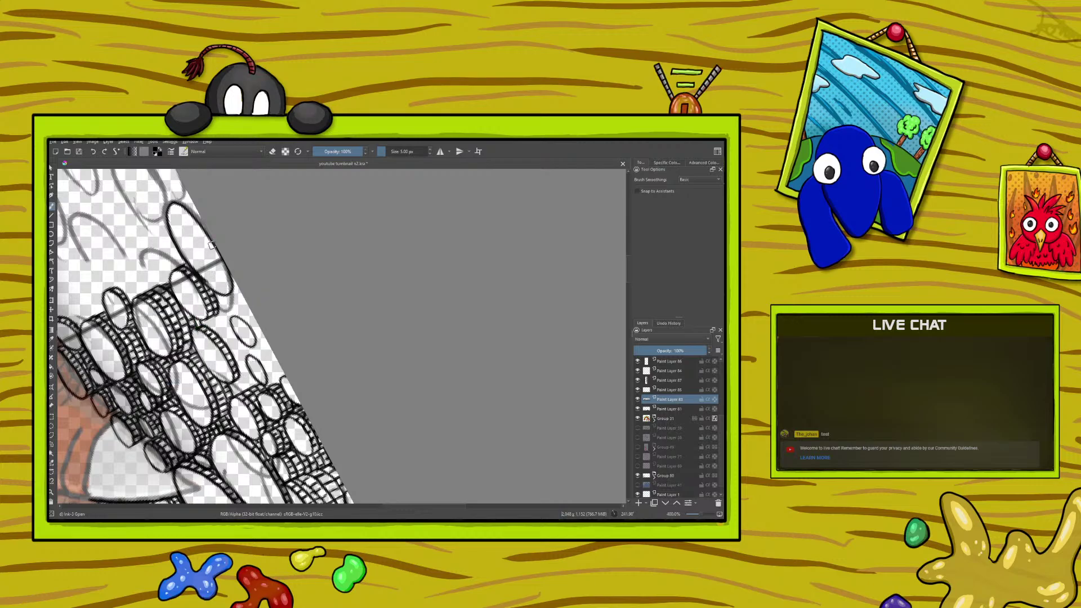
pyautogui.rightClick(196, 260)
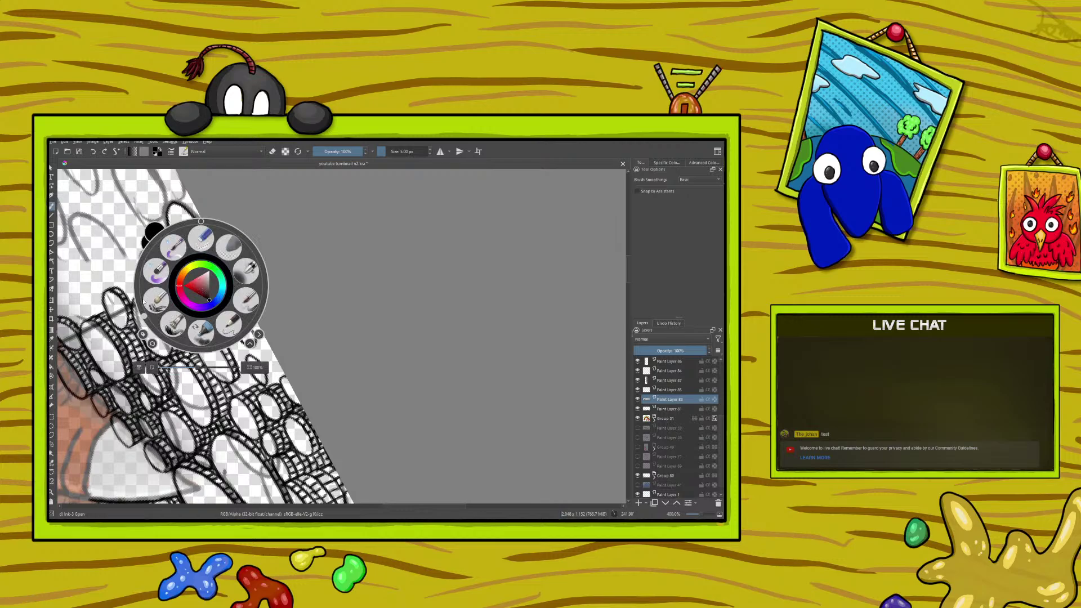
pyautogui.moveTo(282, 264); pyautogui.dragTo(219, 365)
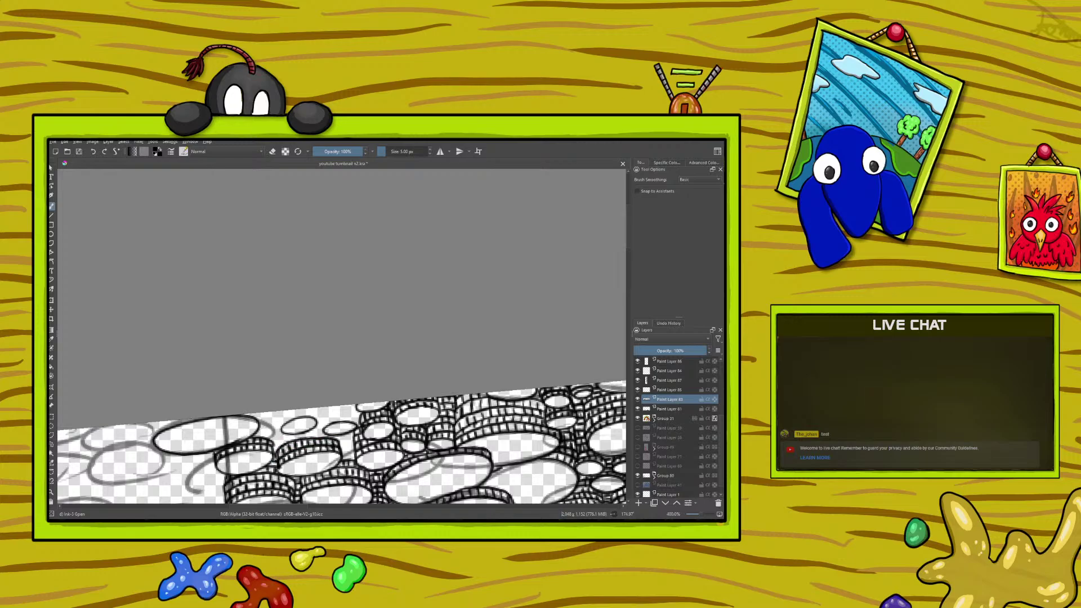
pyautogui.rightClick(281, 449)
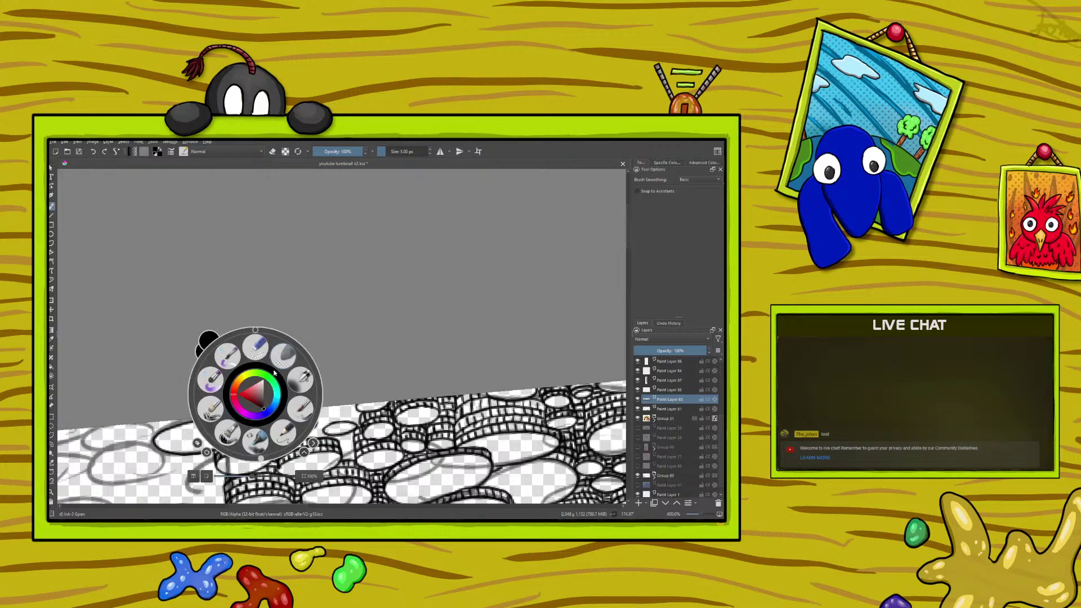
pyautogui.moveTo(257, 331)
pyautogui.mouseDown()
pyautogui.moveTo(242, 327)
pyautogui.moveTo(274, 322)
pyautogui.moveTo(328, 386)
pyautogui.moveTo(286, 459)
pyautogui.moveTo(207, 447)
pyautogui.mouseUp()
pyautogui.click(172, 194)
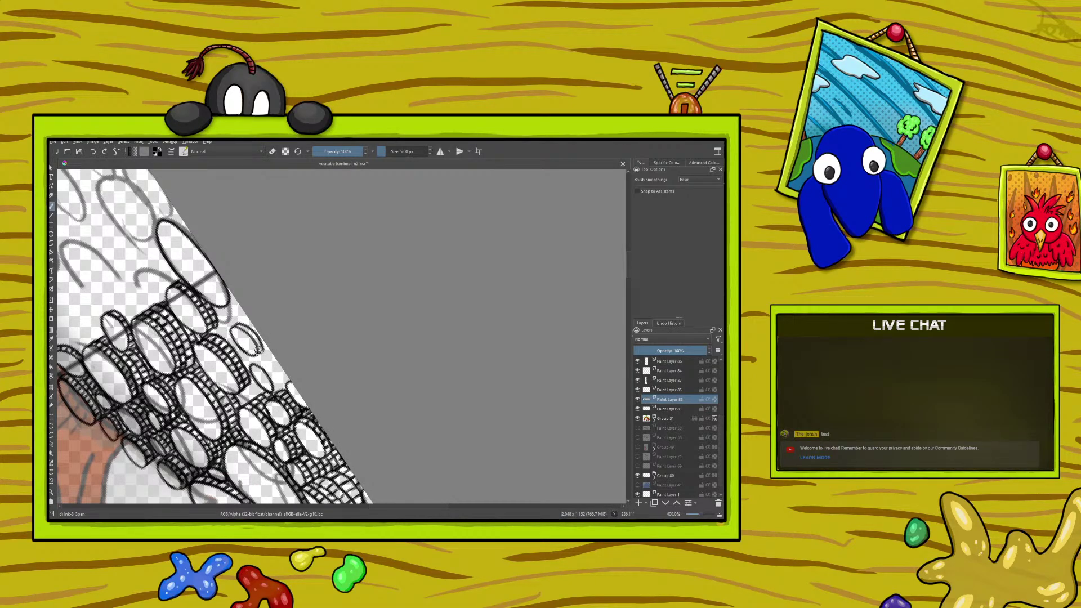
# Thicken the large oval coin's rim and fill the small coins along the canvas edge with ridged sides.
pyautogui.moveTo(258, 340); pyautogui.dragTo(234, 328)
pyautogui.moveTo(172, 217); pyautogui.dragTo(186, 228)
pyautogui.moveTo(231, 297); pyautogui.dragTo(170, 220)
pyautogui.moveTo(231, 326)
pyautogui.mouseDown()
pyautogui.moveTo(224, 307)
pyautogui.moveTo(239, 321)
pyautogui.mouseUp()
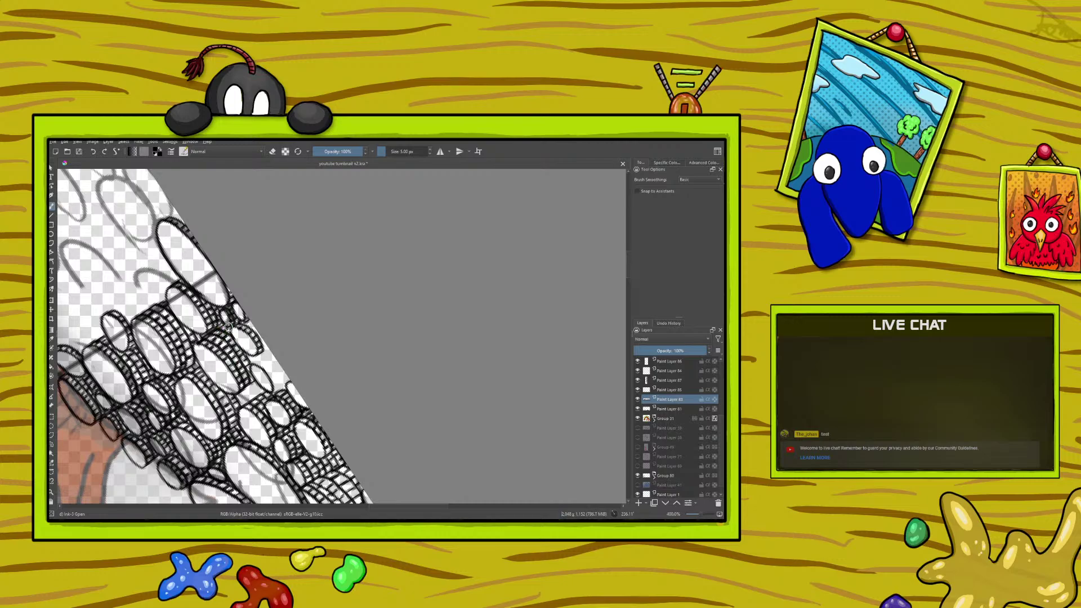
pyautogui.moveTo(702, 516); pyautogui.dragTo(702, 513)
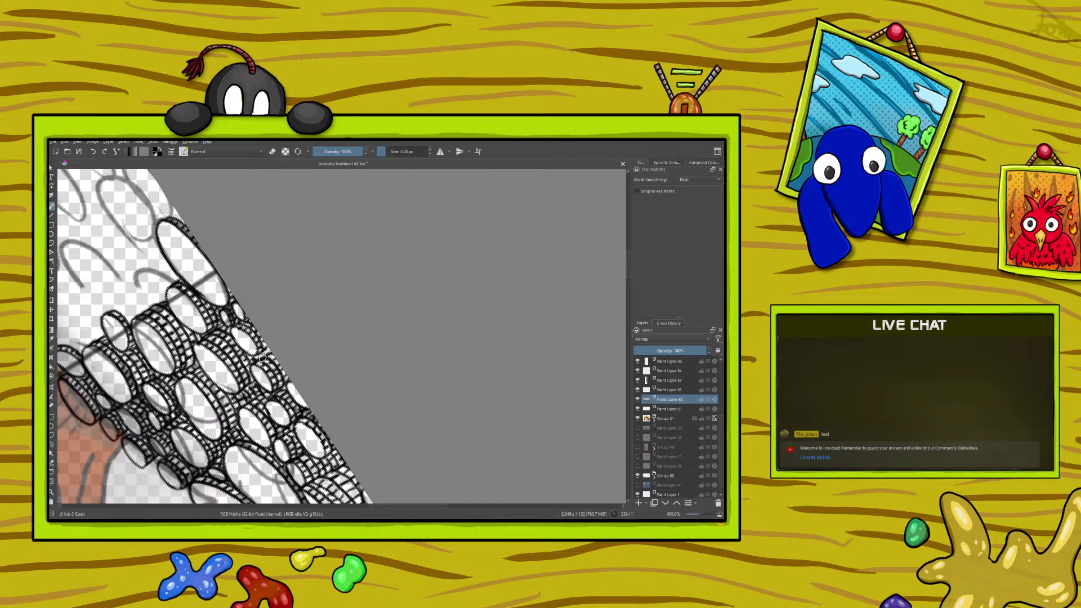
pyautogui.moveTo(255, 353); pyautogui.dragTo(269, 353)
# Reset the canvas rotation and touch up the edge of the large oval coin at the canvas border.
pyautogui.rightClick(191, 275)
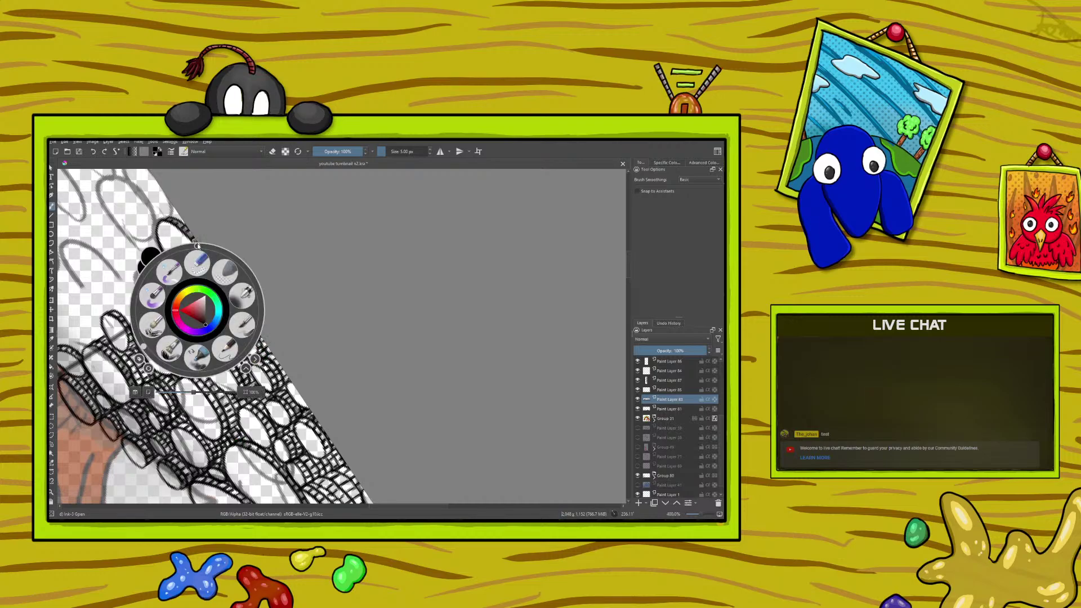
pyautogui.click(198, 246)
pyautogui.click(195, 220)
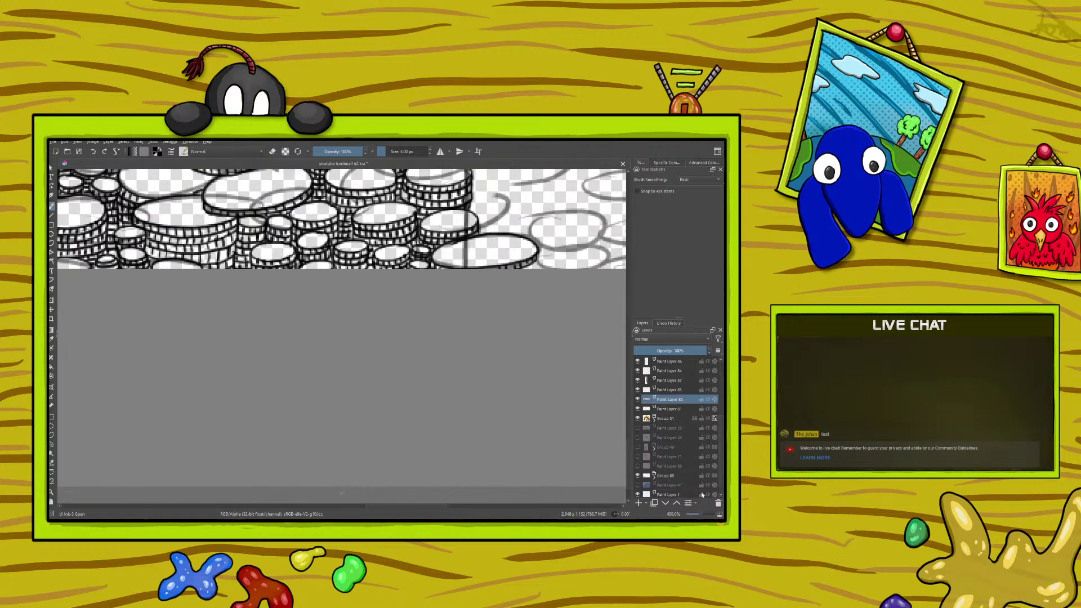
pyautogui.moveTo(531, 260); pyautogui.dragTo(531, 264)
pyautogui.moveTo(700, 516); pyautogui.dragTo(696, 517)
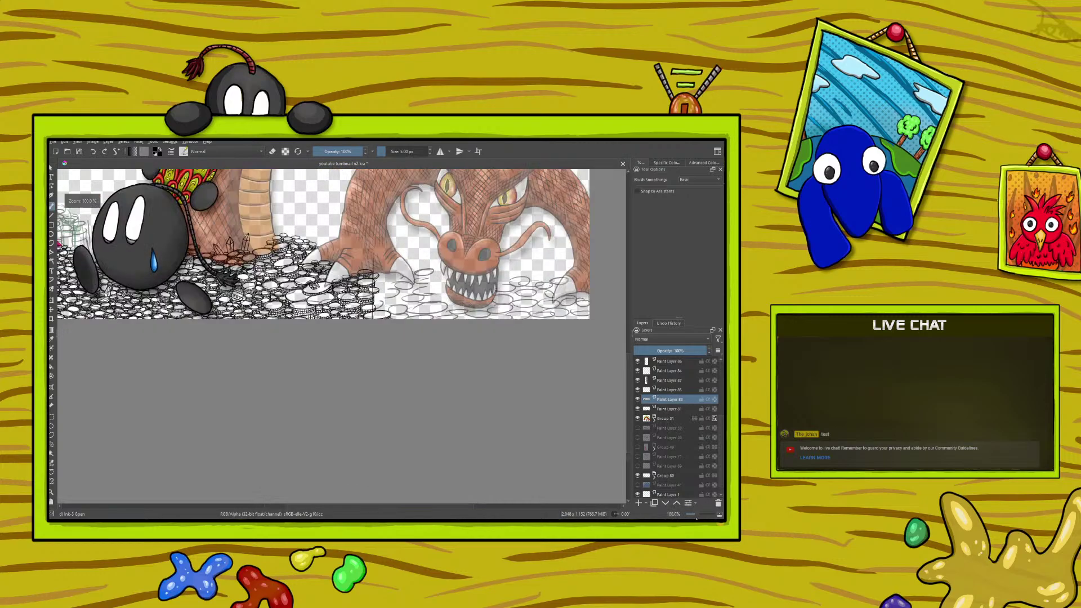
# Bring the whole illustration into view and save the drawing.
pyautogui.press('-')
pyautogui.press('-')
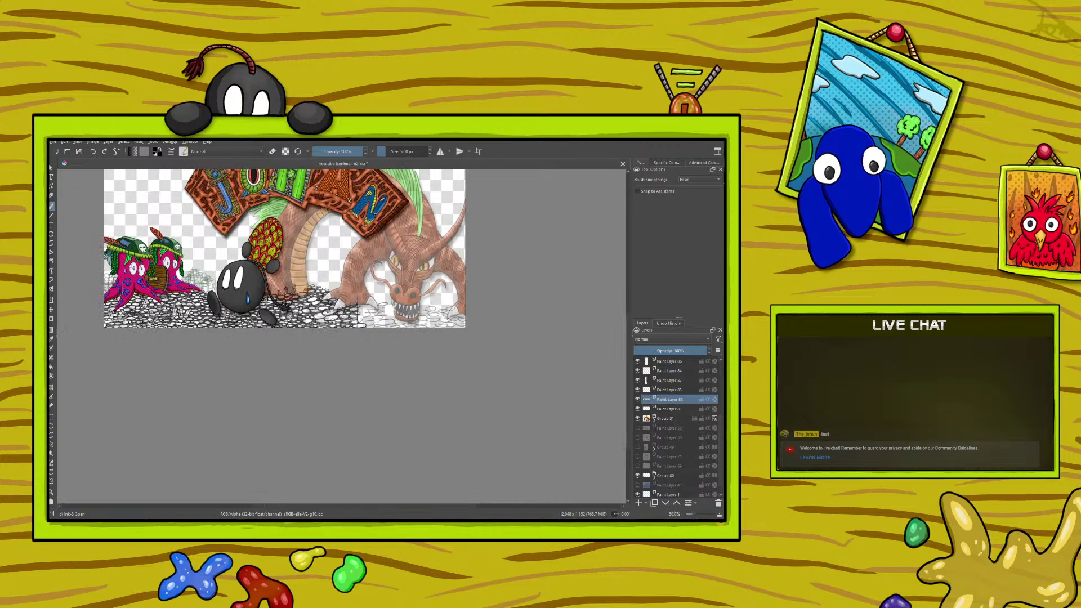
pyautogui.moveTo(695, 517); pyautogui.dragTo(696, 519)
pyautogui.moveTo(627, 339); pyautogui.dragTo(633, 306)
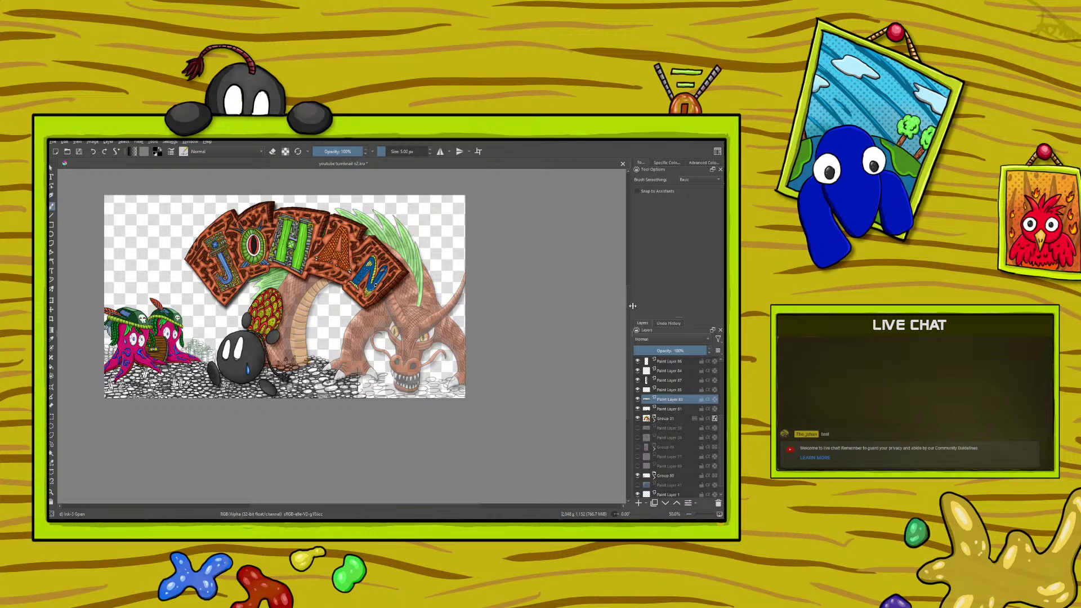
pyautogui.click(78, 152)
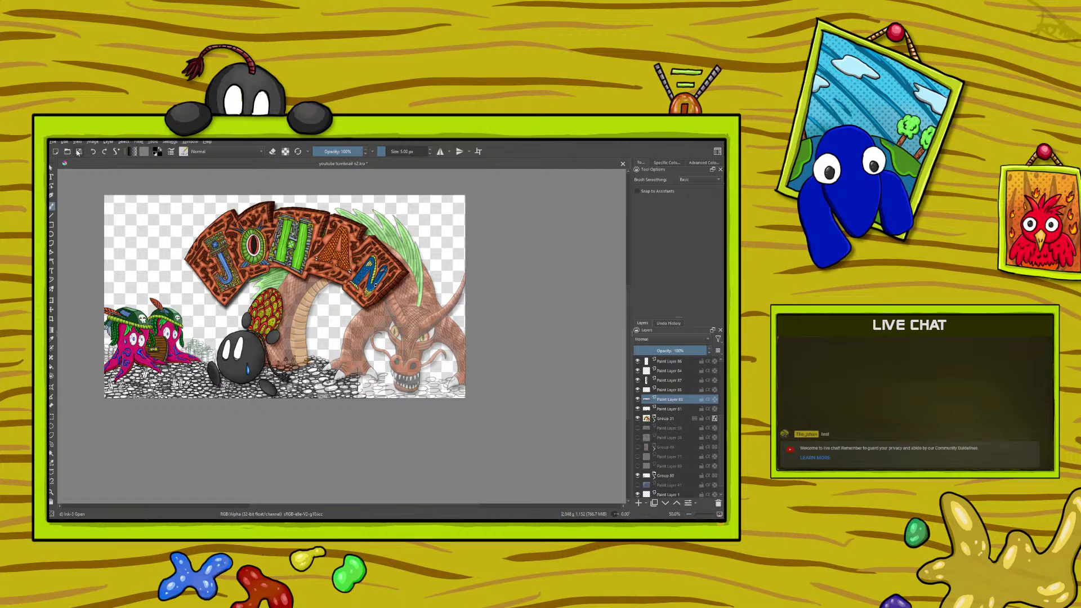